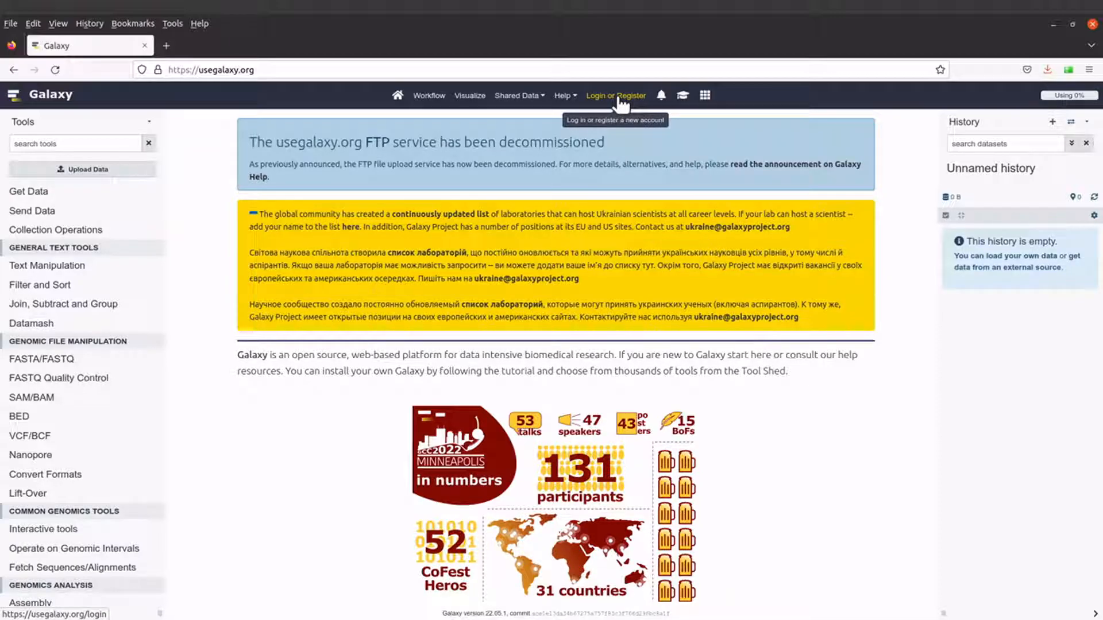
Open the new account registration form from the login page
{"action": "left_click", "coordinate": [618, 98]}
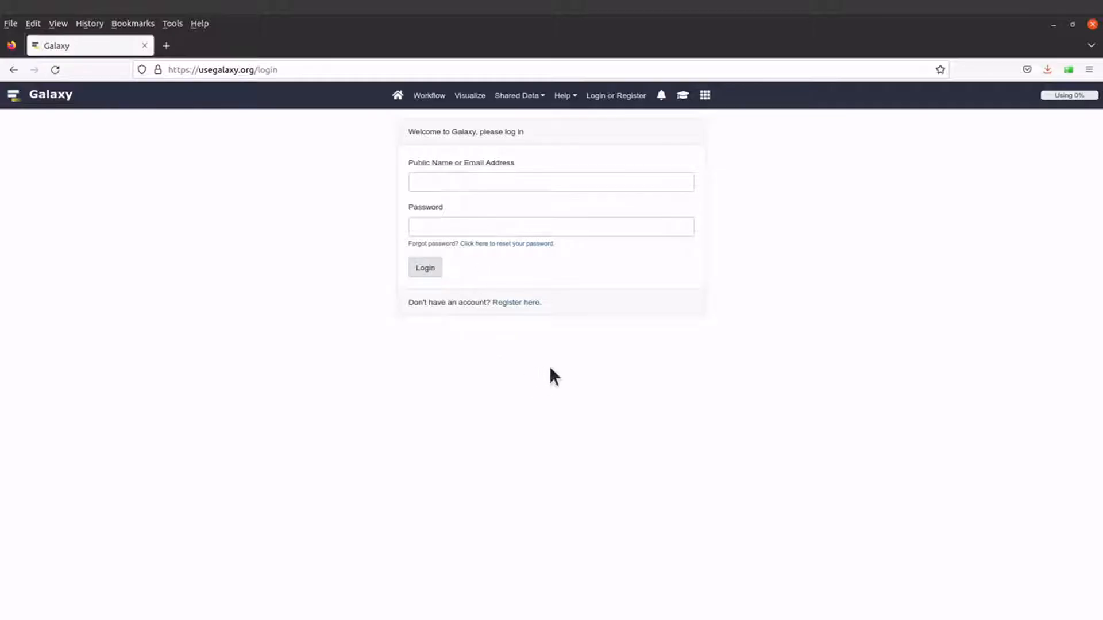
{"action": "left_click", "coordinate": [514, 305]}
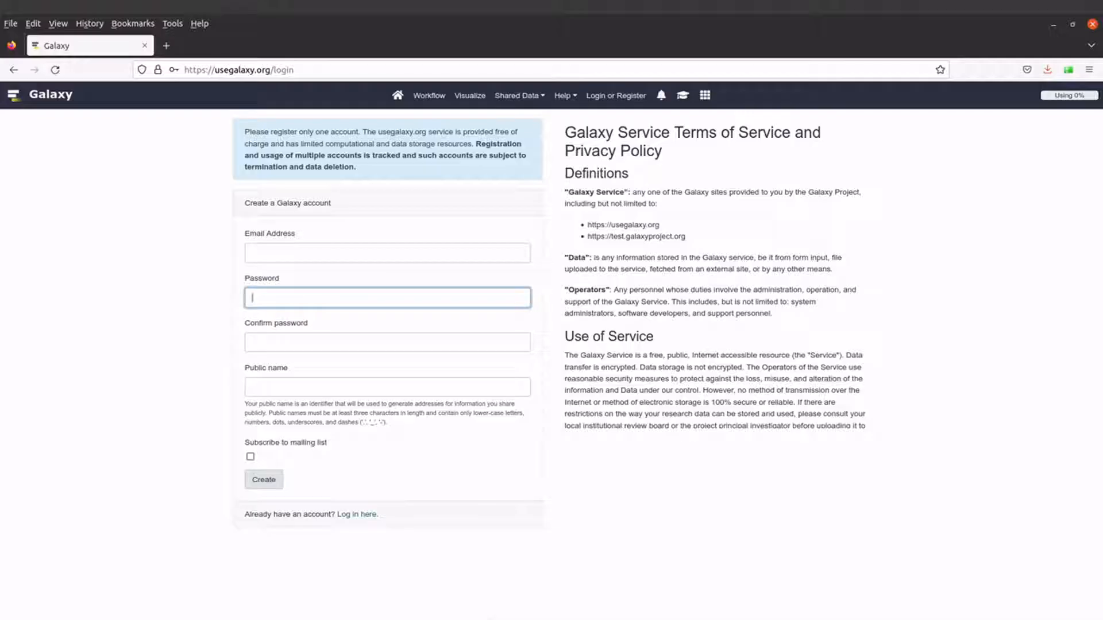
{"action": "left_click", "coordinate": [191, 298]}
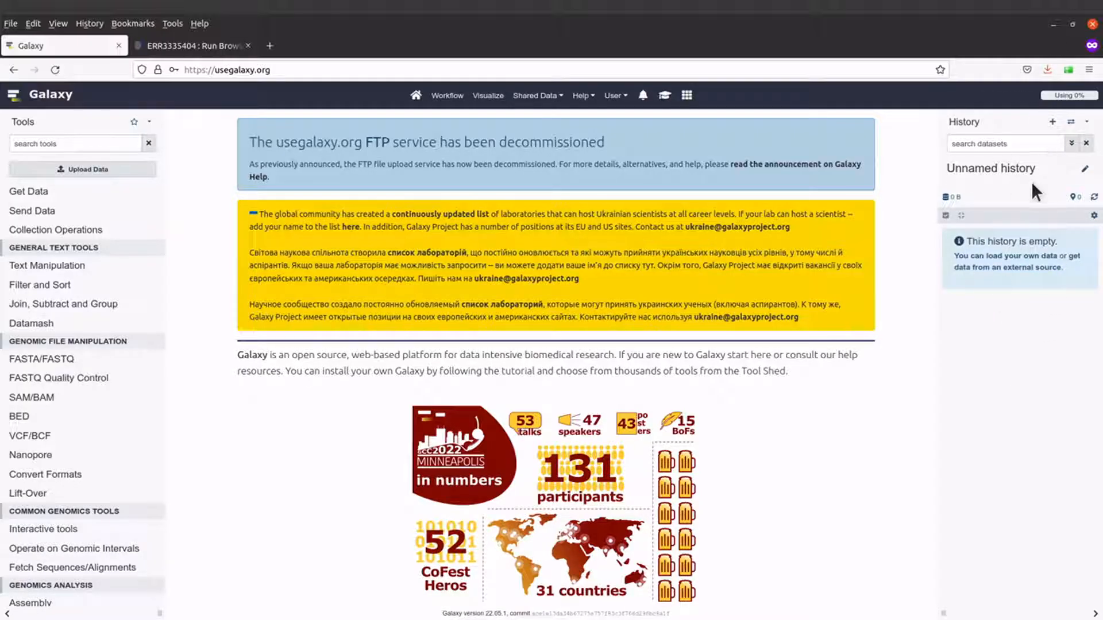
In the window with the exome-data-analysis history, view the list of available histories and close it
{"action": "left_click", "coordinate": [1054, 25]}
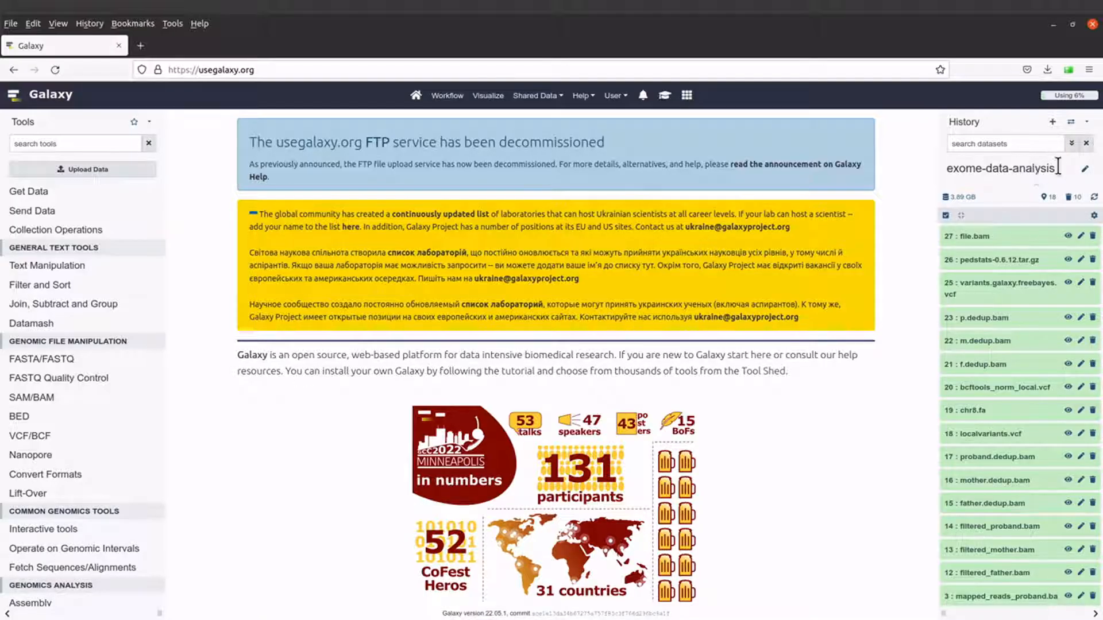
{"action": "left_click", "coordinate": [1071, 124]}
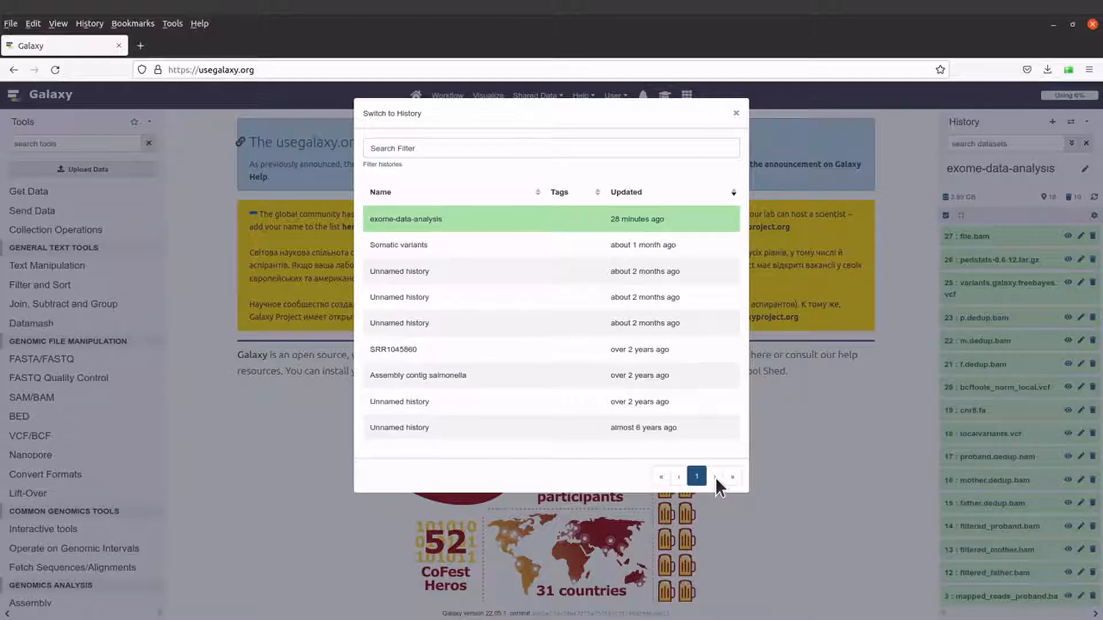
{"action": "left_click", "coordinate": [736, 114]}
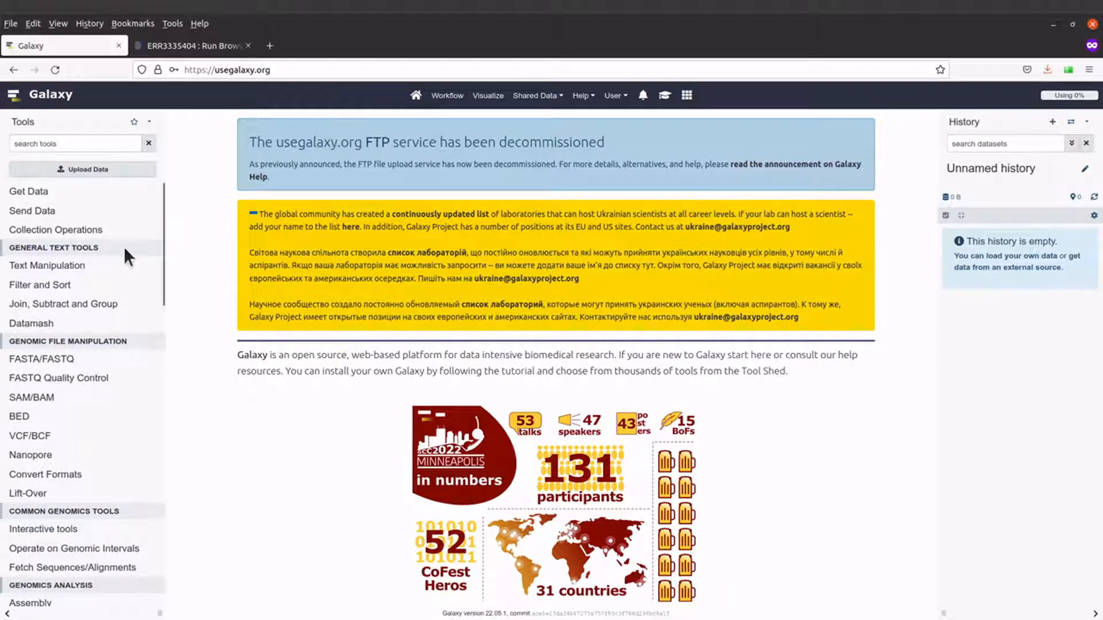
Look through the tool categories, expand Assembly and open the SPAdes genome assembler form
{"action": "left_click", "coordinate": [66, 143]}
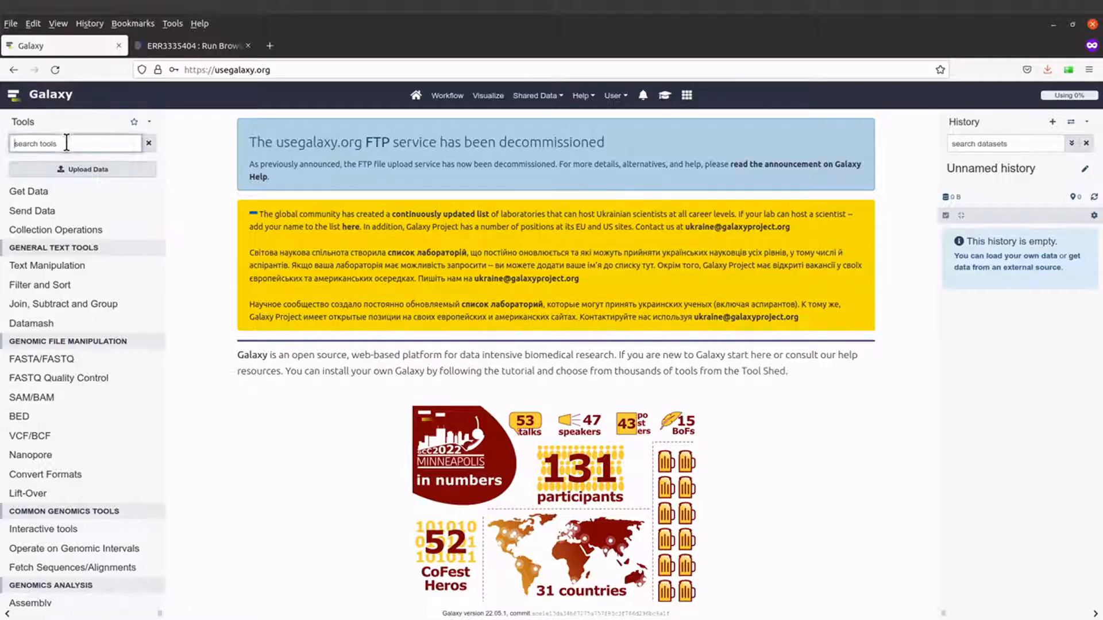
{"action": "scroll", "coordinate": [95, 488], "scroll_direction": "down", "scroll_amount": 5}
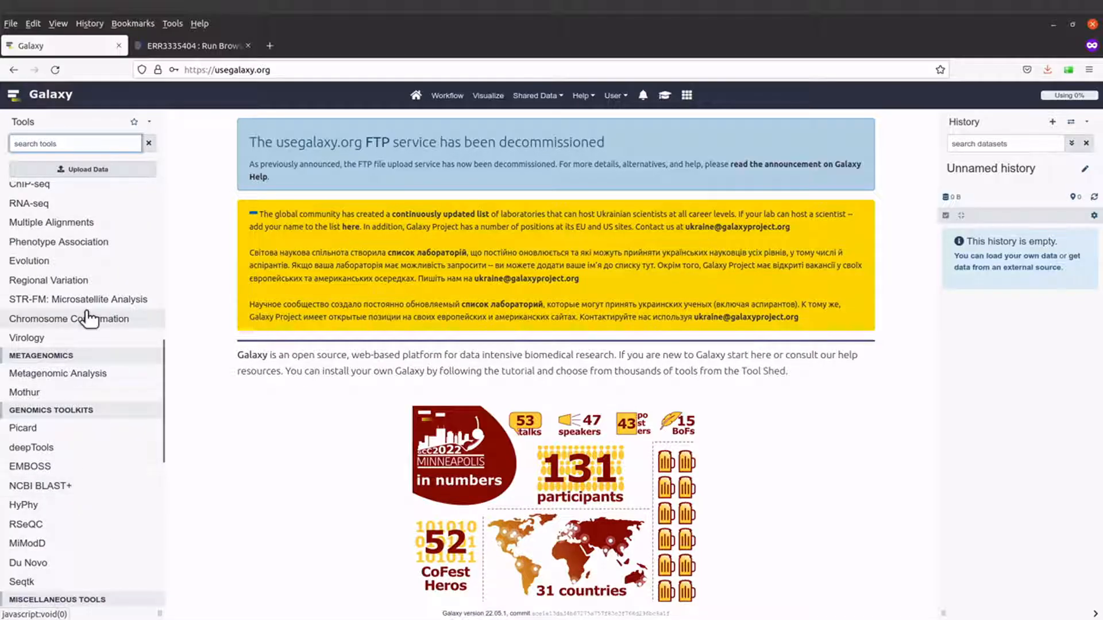
{"action": "scroll", "coordinate": [91, 247], "scroll_direction": "up", "scroll_amount": 5}
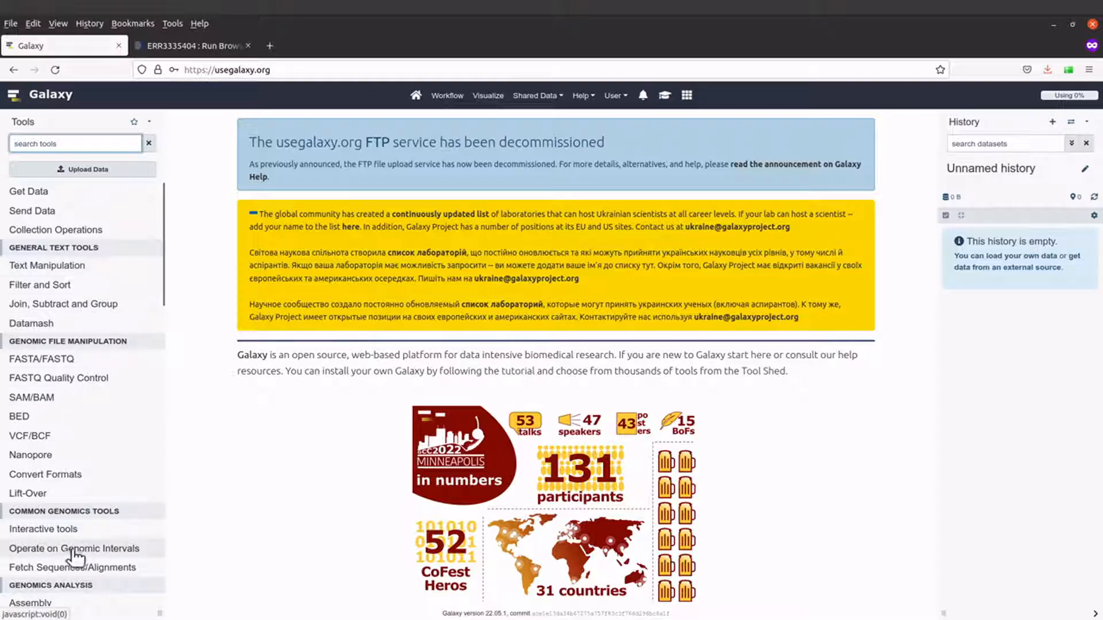
{"action": "scroll", "coordinate": [74, 561], "scroll_direction": "down", "scroll_amount": 4}
{"action": "scroll", "coordinate": [80, 407], "scroll_direction": "up", "scroll_amount": 4}
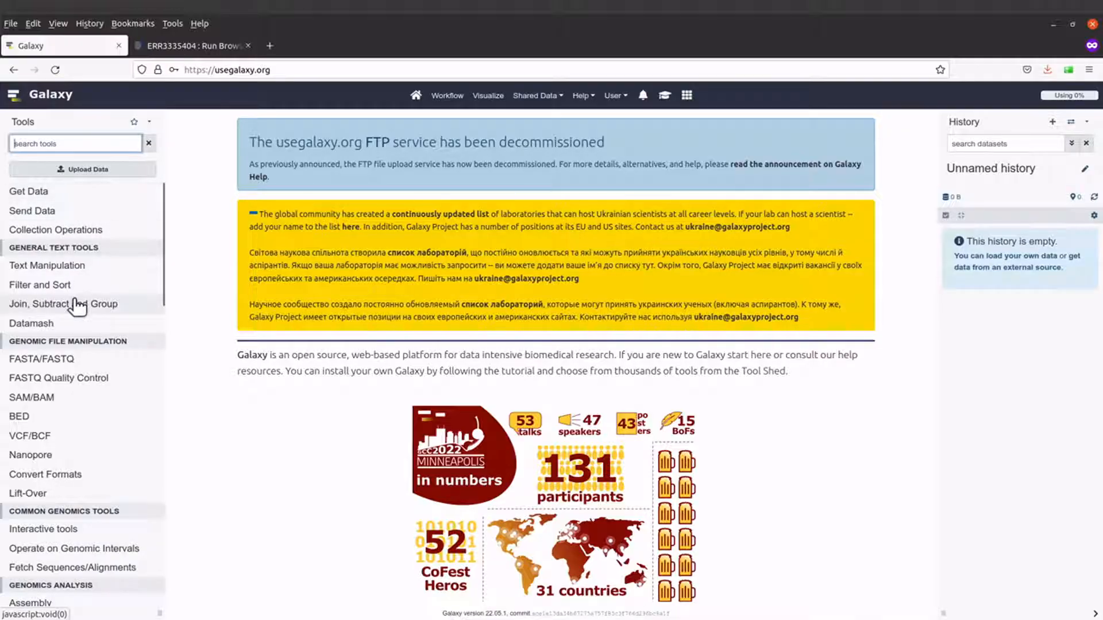
{"action": "scroll", "coordinate": [77, 419], "scroll_direction": "down", "scroll_amount": 3}
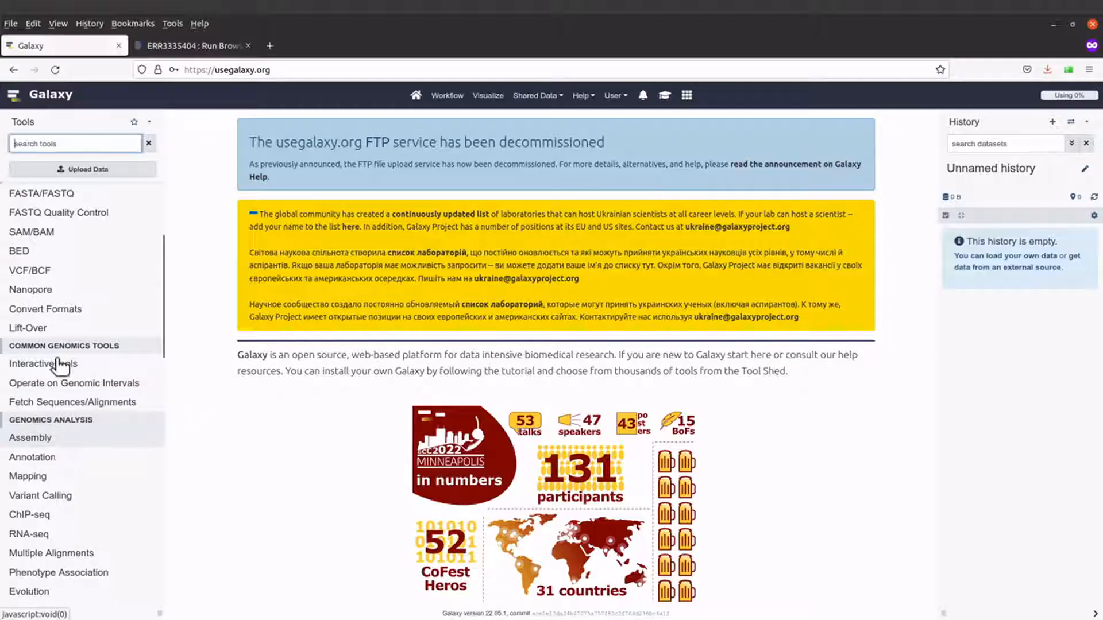
{"action": "left_click", "coordinate": [50, 442]}
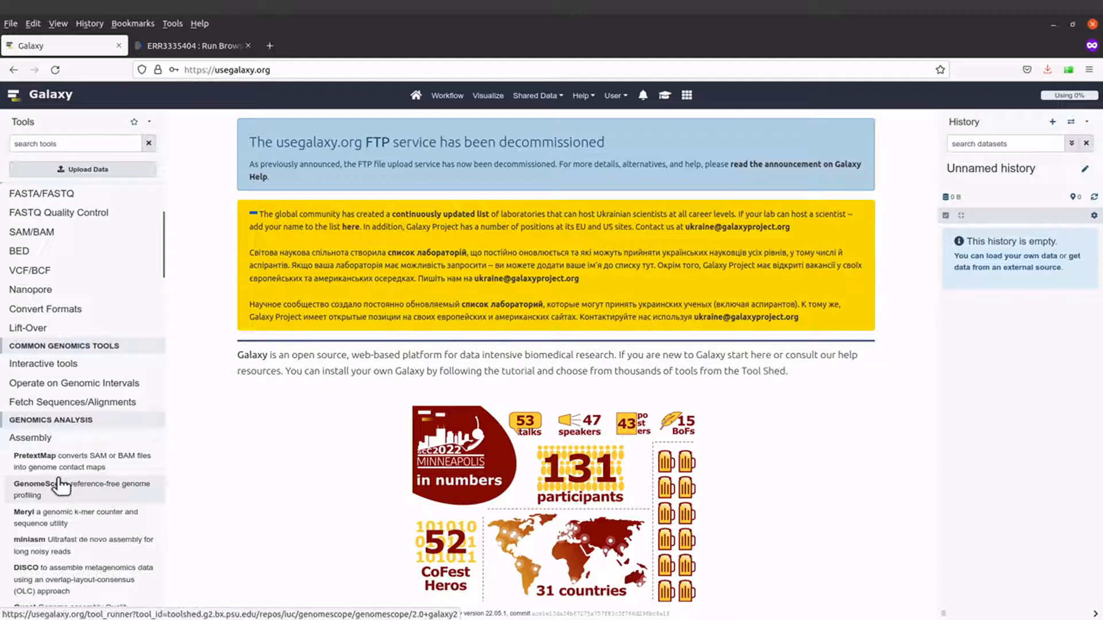
{"action": "scroll", "coordinate": [59, 458], "scroll_direction": "down", "scroll_amount": 5}
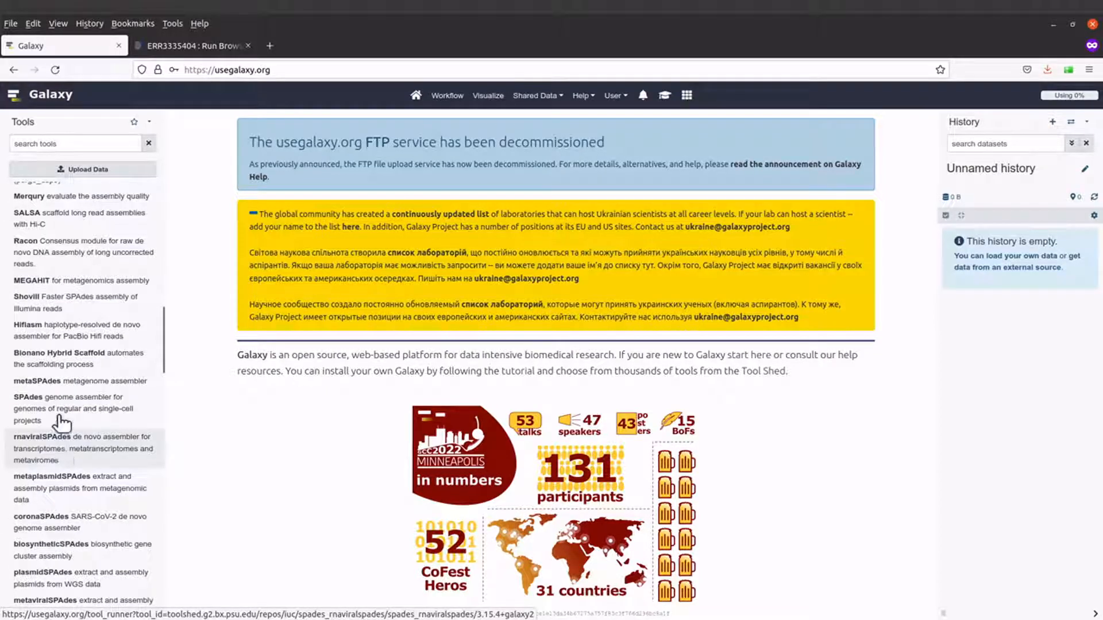
{"action": "scroll", "coordinate": [63, 408], "scroll_direction": "down", "scroll_amount": 2}
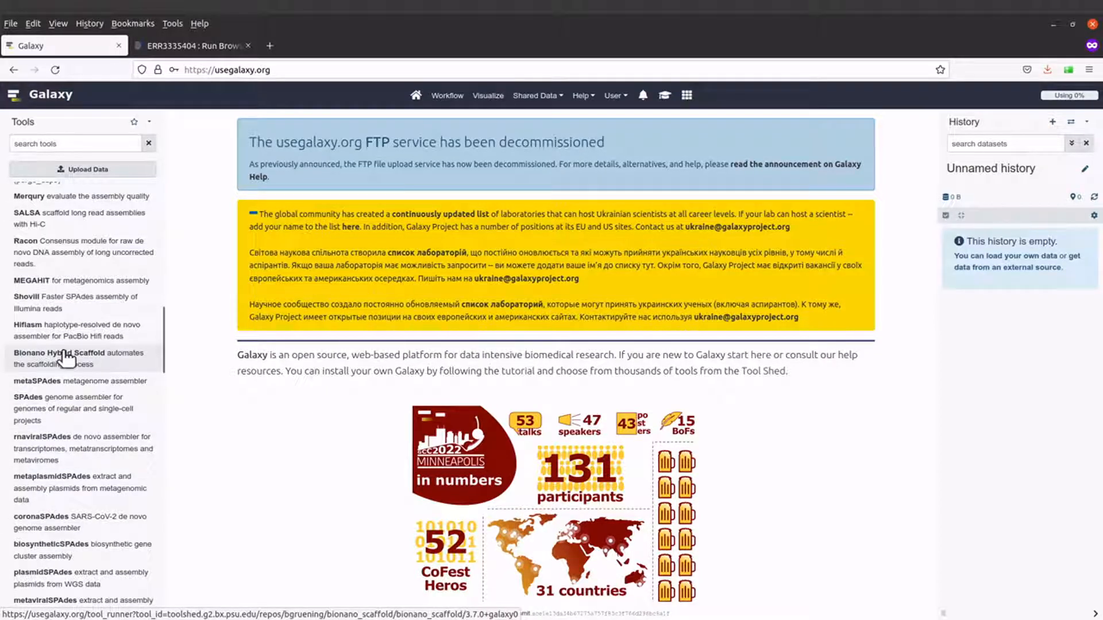
{"action": "left_click", "coordinate": [39, 407]}
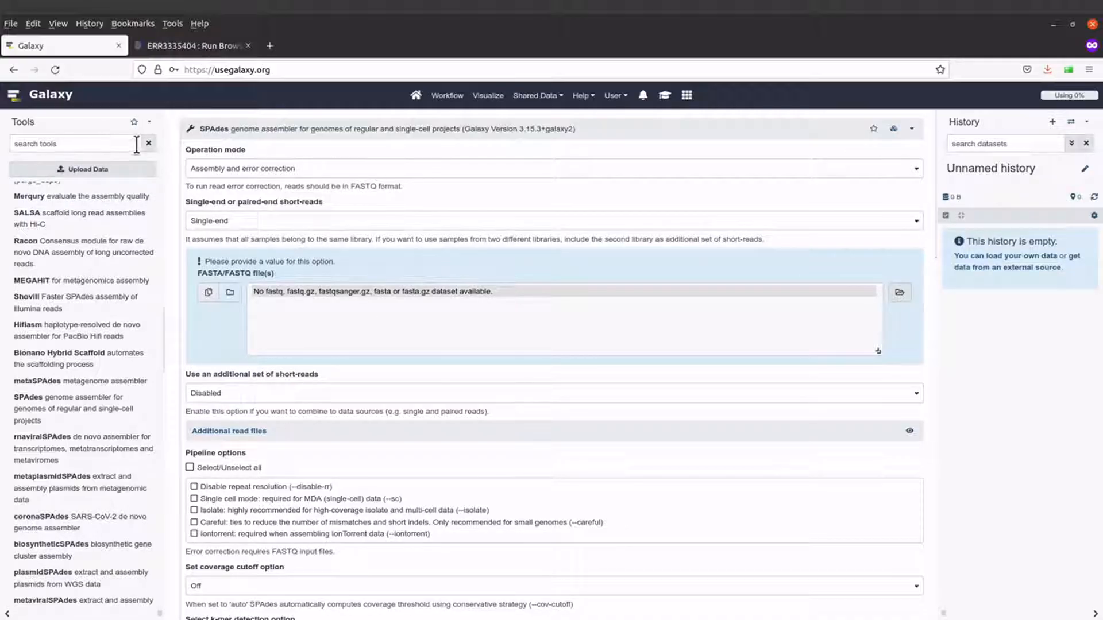
Search the tools for "samtools" and look through the matching tools
{"action": "left_click", "coordinate": [85, 144]}
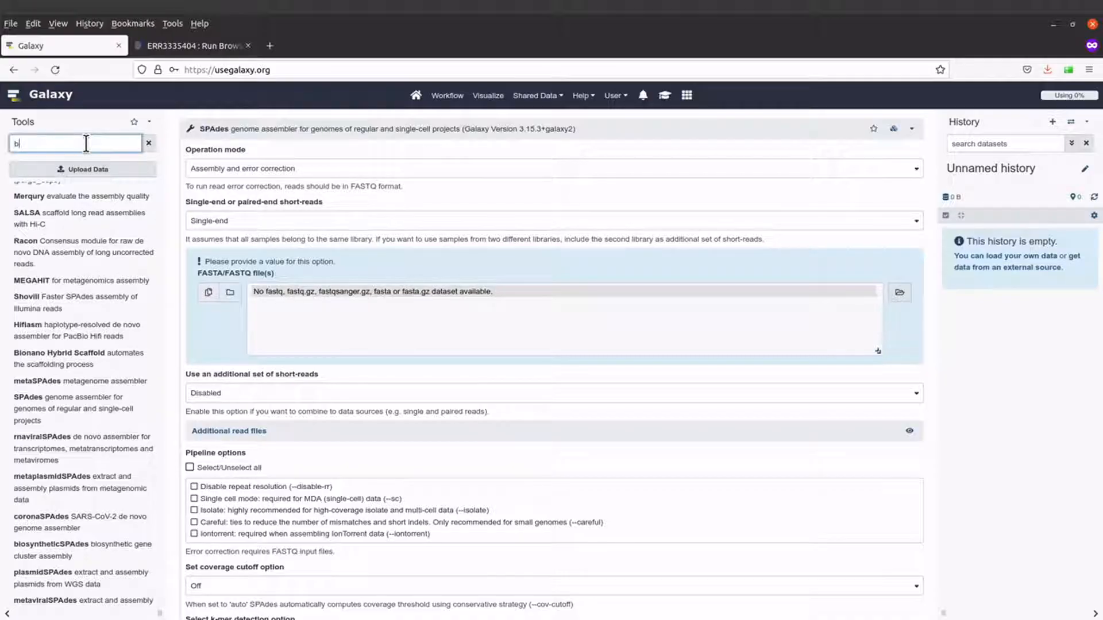
{"action": "type", "text": "b"}
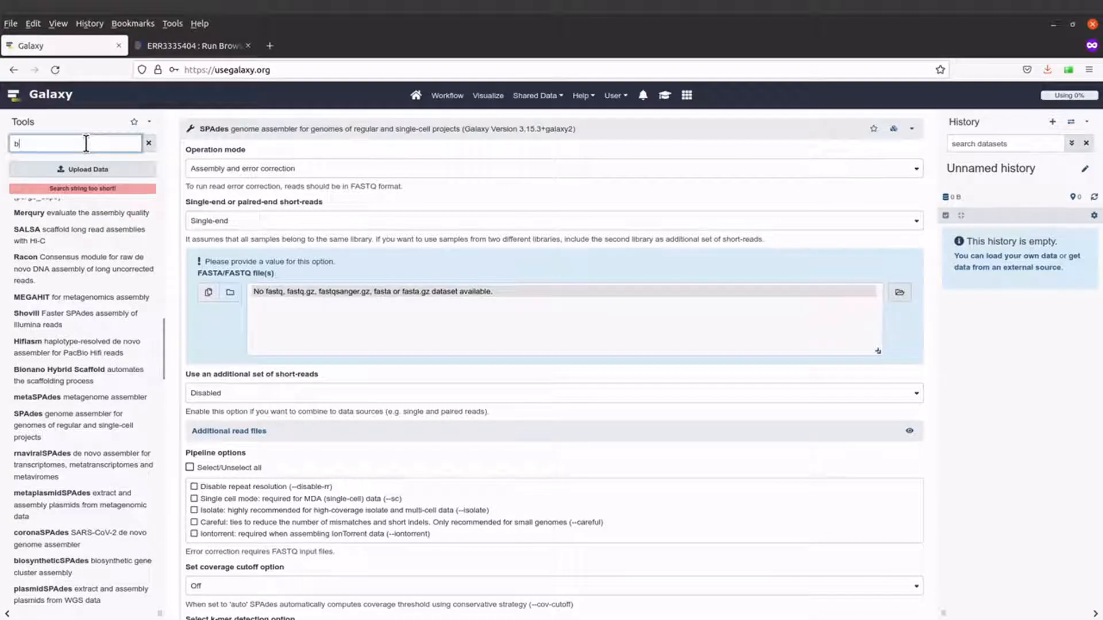
{"action": "key", "text": "BackSpace"}
{"action": "type", "text": "samtools"}
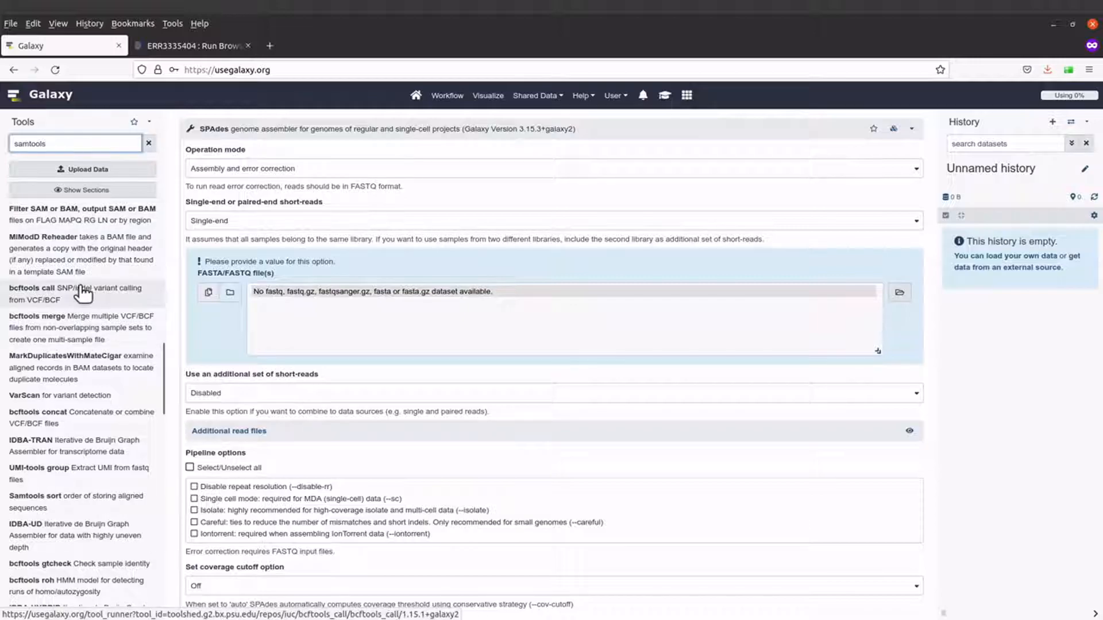
{"action": "scroll", "coordinate": [75, 331], "scroll_direction": "down", "scroll_amount": 2}
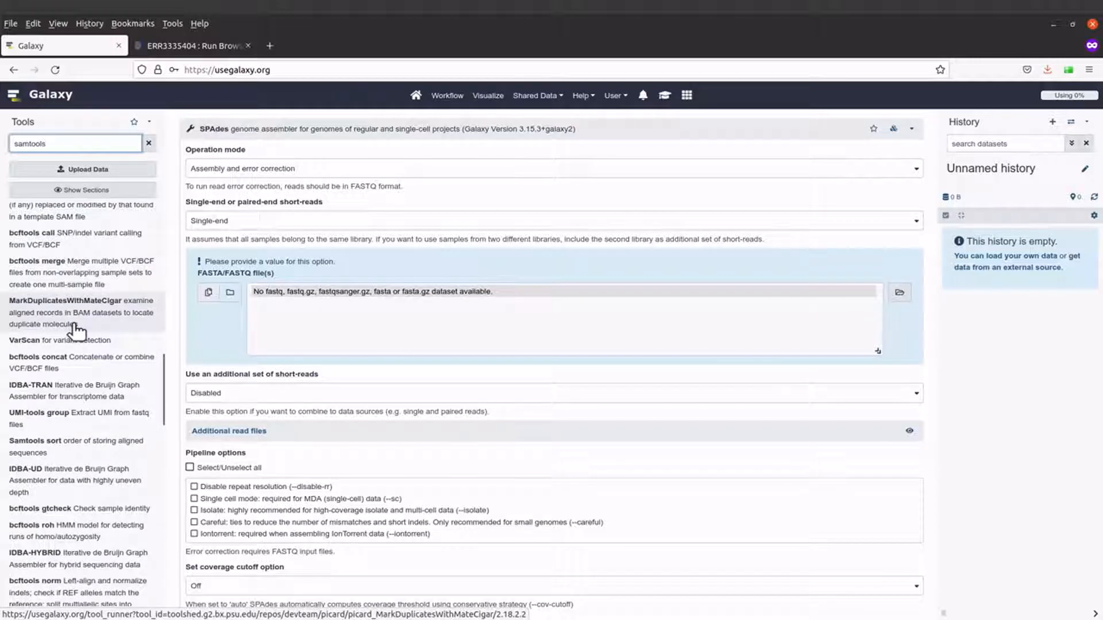
{"action": "scroll", "coordinate": [75, 331], "scroll_direction": "up", "scroll_amount": 15}
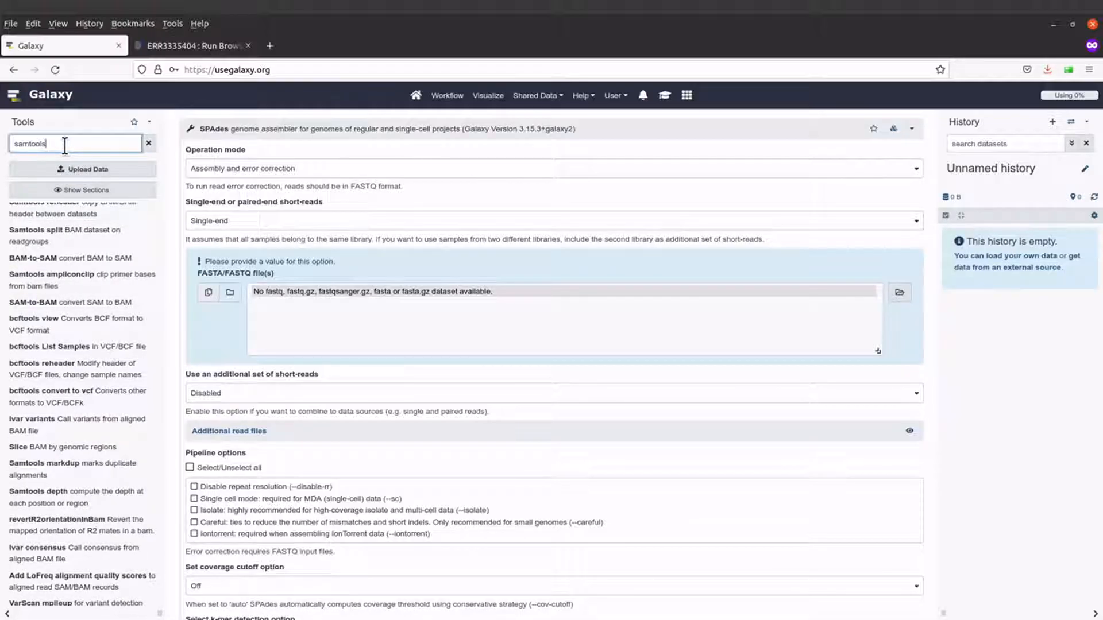
{"action": "scroll", "coordinate": [50, 248], "scroll_direction": "up", "scroll_amount": 6}
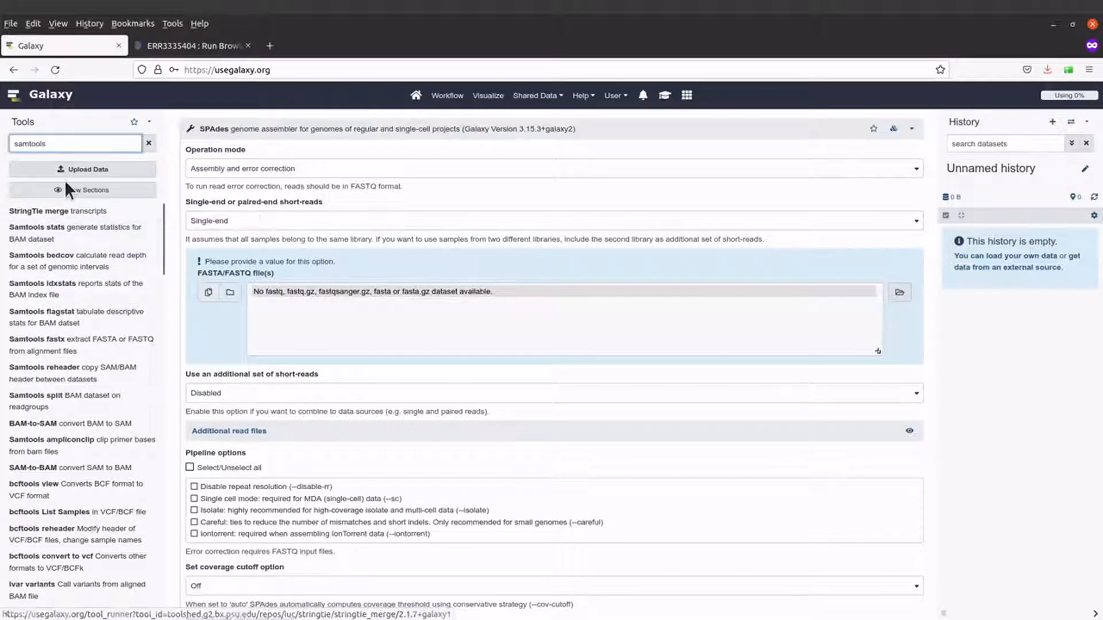
Replace the tool search with "bcftools" and look through the matching tools
{"action": "key", "text": "BackSpace"}
{"action": "key", "text": "BackSpace"}
{"action": "key", "text": "BackSpace"}
{"action": "key", "text": "BackSpace"}
{"action": "key", "text": "BackSpace"}
{"action": "key", "text": "BackSpace"}
{"action": "key", "text": "BackSpace"}
{"action": "key", "text": "BackSpace"}
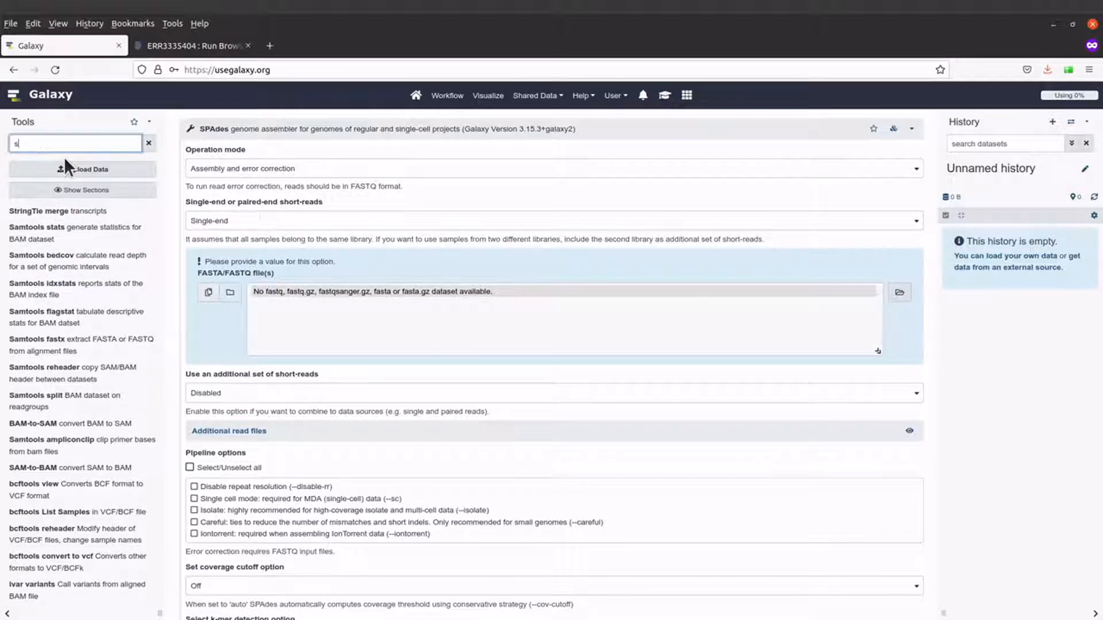
{"action": "type", "text": "bcf"}
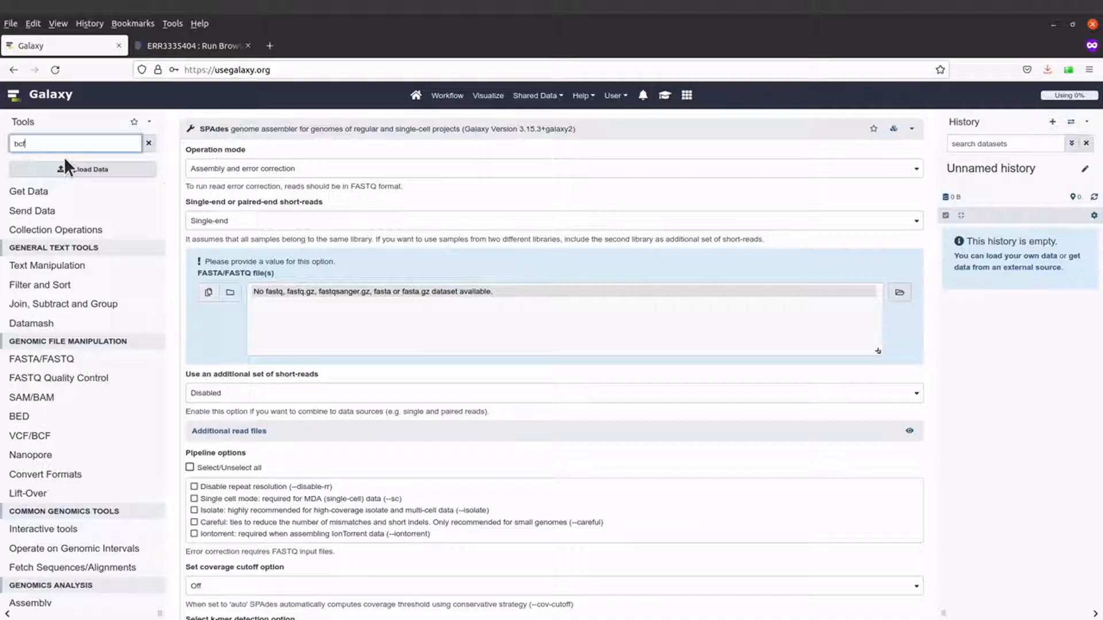
{"action": "type", "text": "tools"}
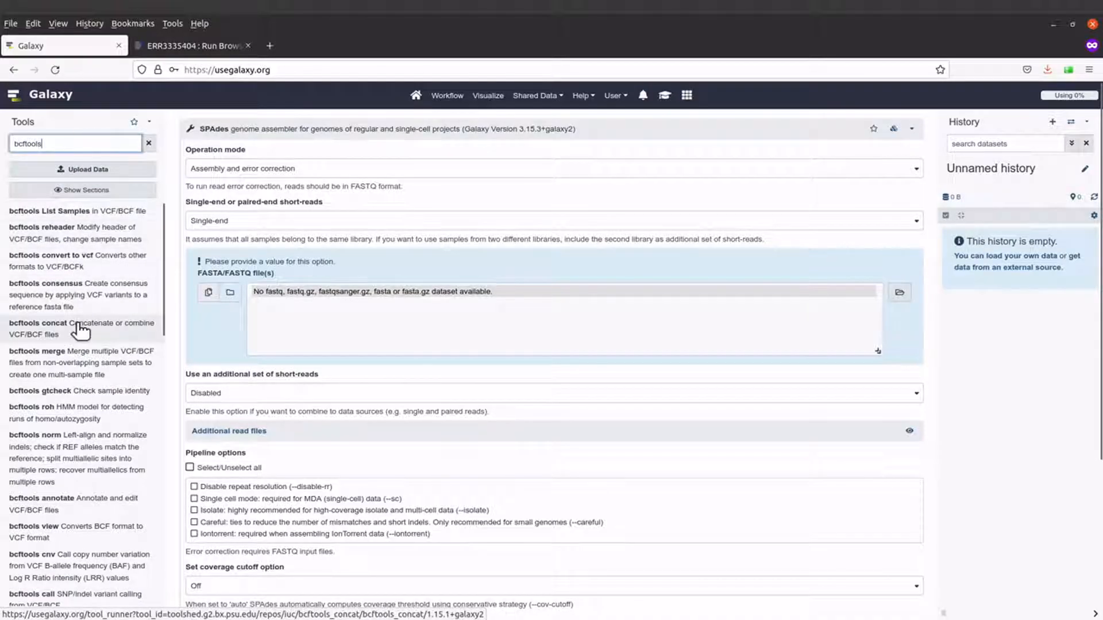
{"action": "scroll", "coordinate": [75, 443], "scroll_direction": "down", "scroll_amount": 1}
{"action": "scroll", "coordinate": [75, 443], "scroll_direction": "down", "scroll_amount": 10}
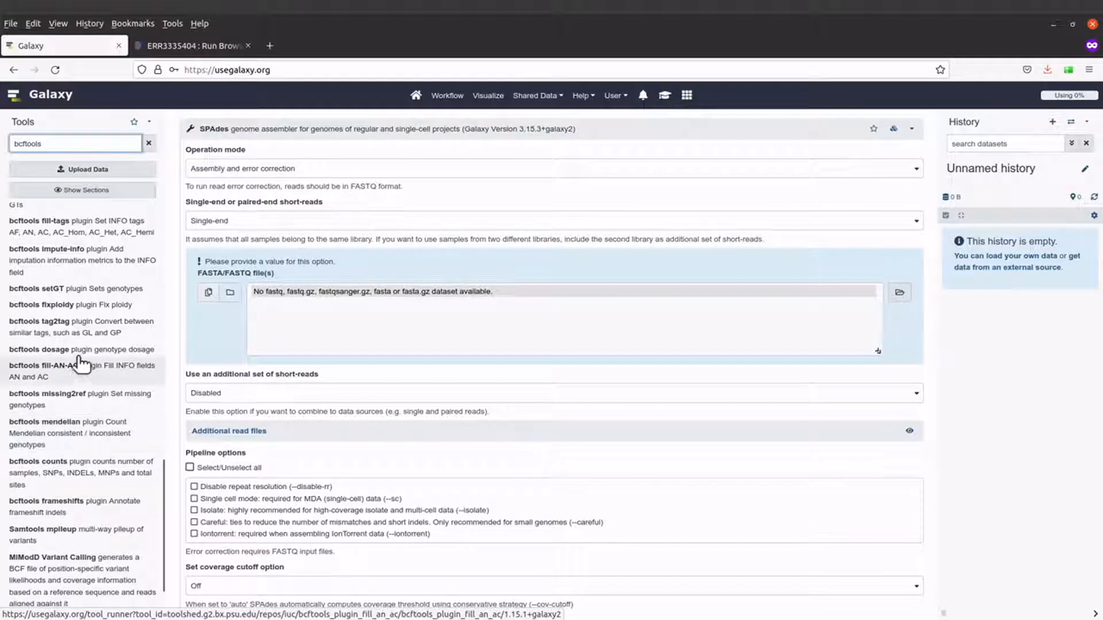
{"action": "scroll", "coordinate": [81, 346], "scroll_direction": "up", "scroll_amount": 15}
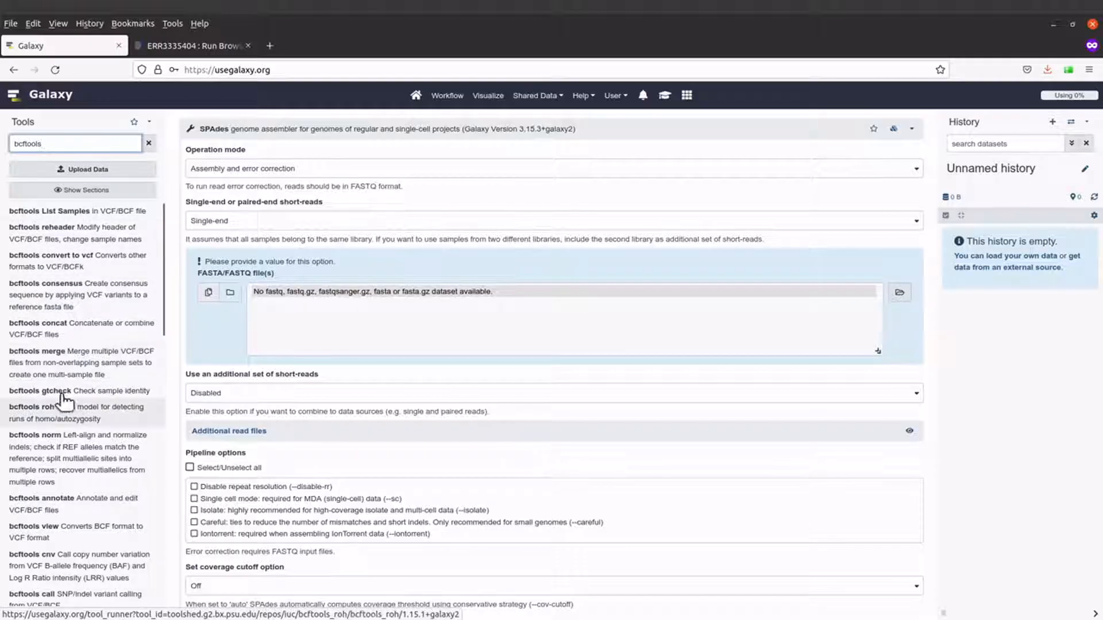
Clear the tool search, and view the data upload dialog before closing it without adding files
{"action": "key", "text": "BackSpace"}
{"action": "key", "text": "BackSpace"}
{"action": "key", "text": "BackSpace"}
{"action": "key", "text": "BackSpace"}
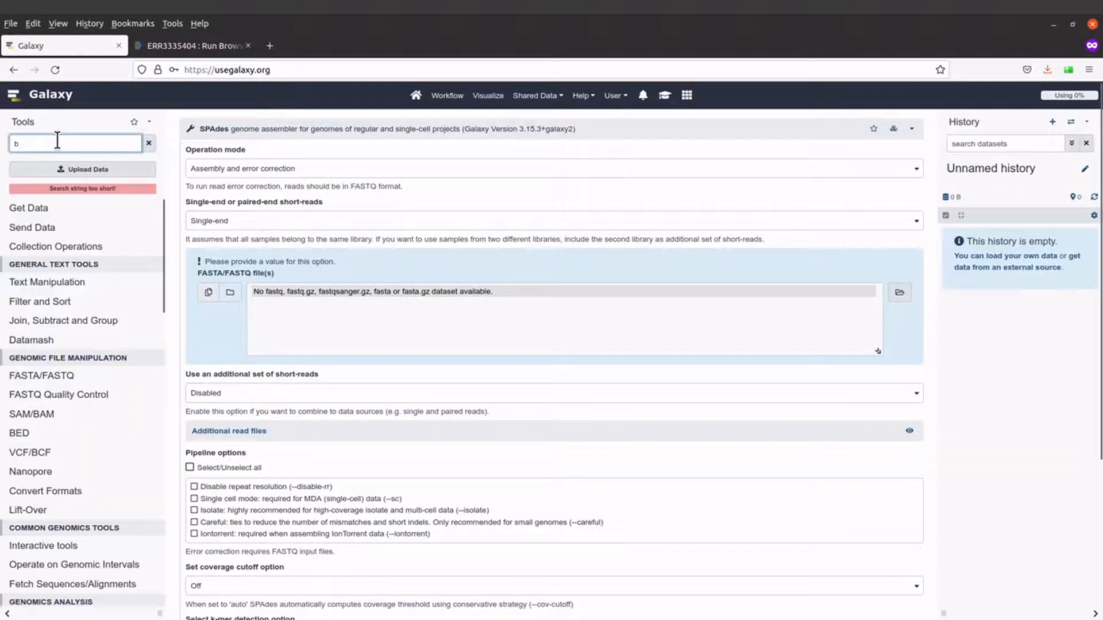
{"action": "key", "text": "BackSpace"}
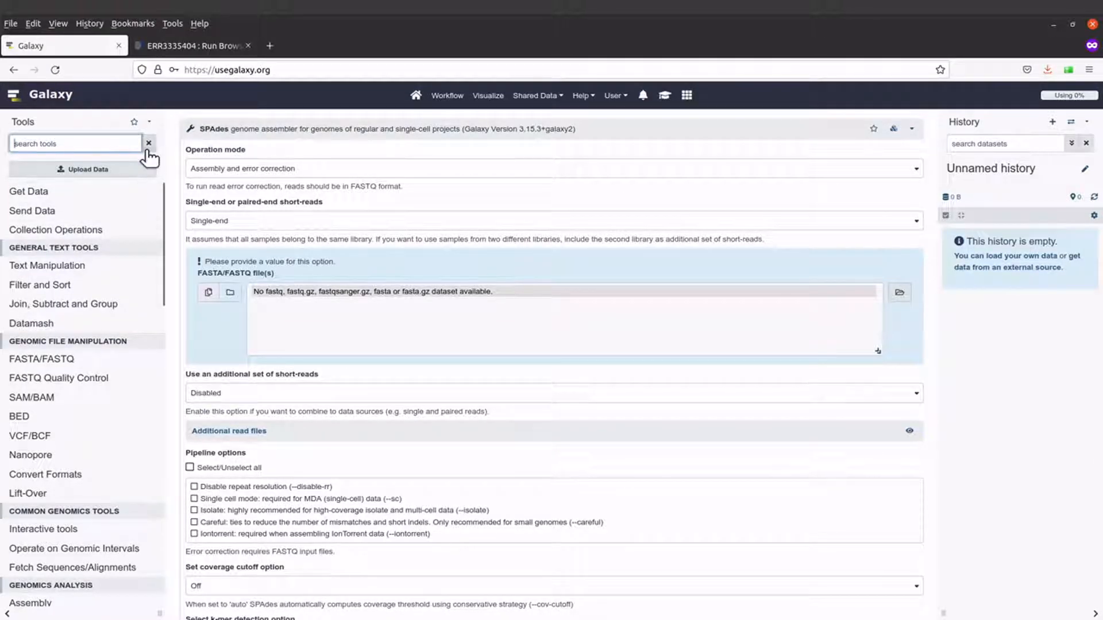
{"action": "left_click", "coordinate": [78, 168]}
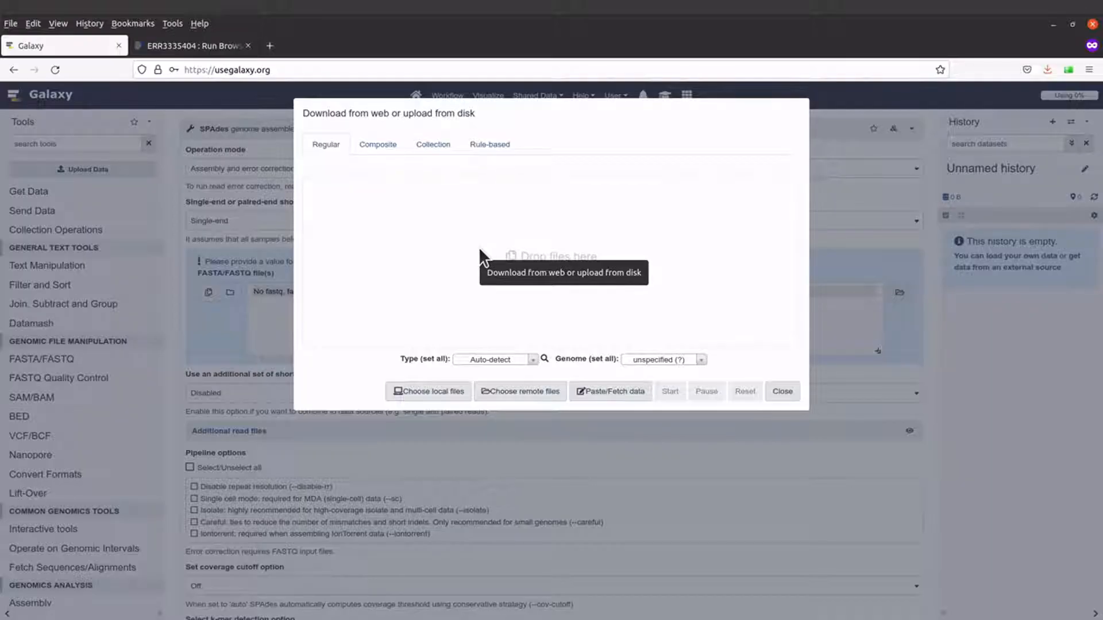
{"action": "left_click", "coordinate": [870, 160]}
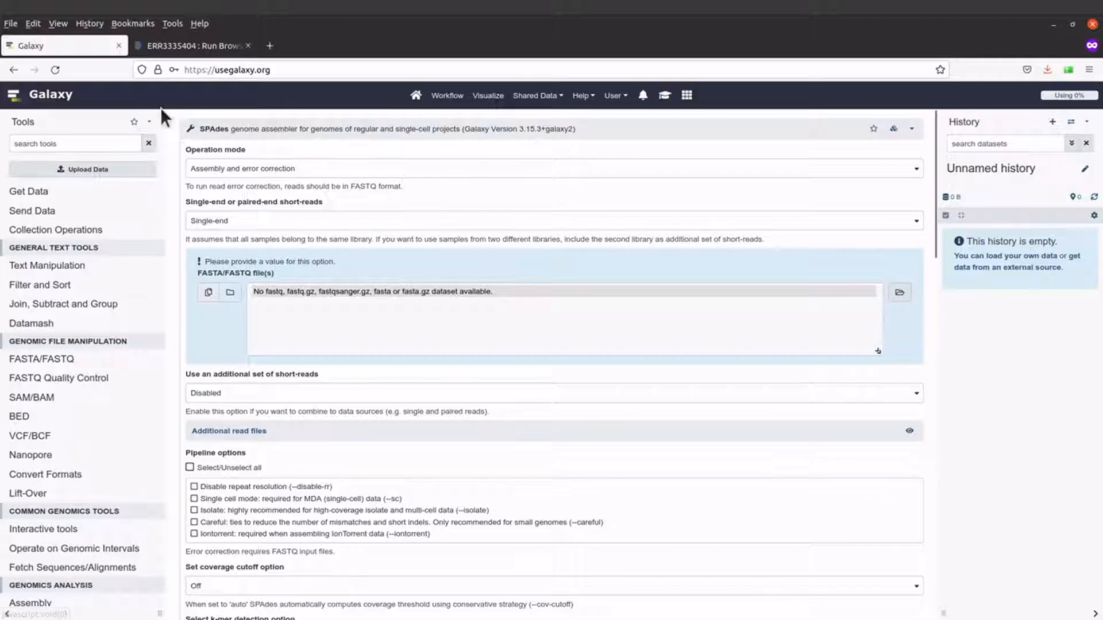
Return to the home page and open the list of saved workflows
{"action": "left_click", "coordinate": [57, 98]}
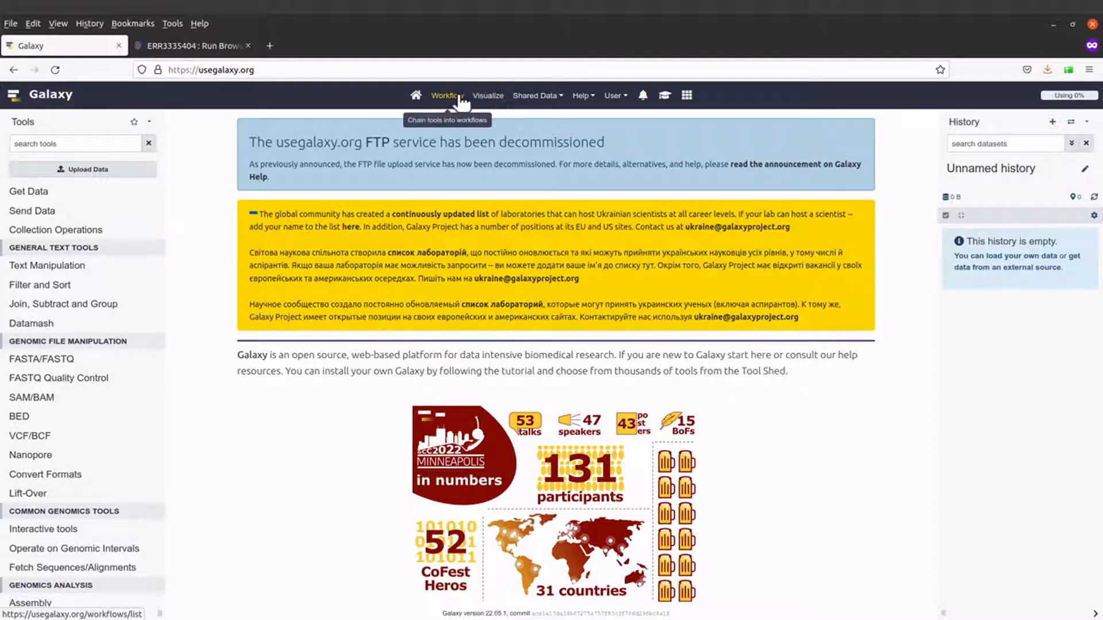
{"action": "left_click", "coordinate": [459, 103]}
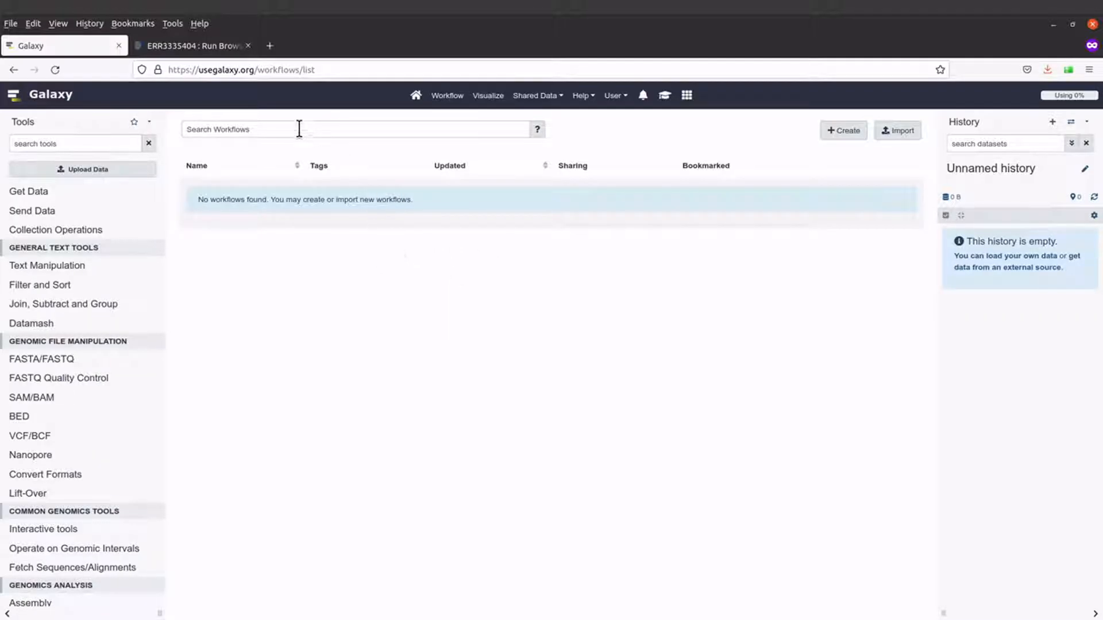
{"action": "left_click", "coordinate": [273, 123]}
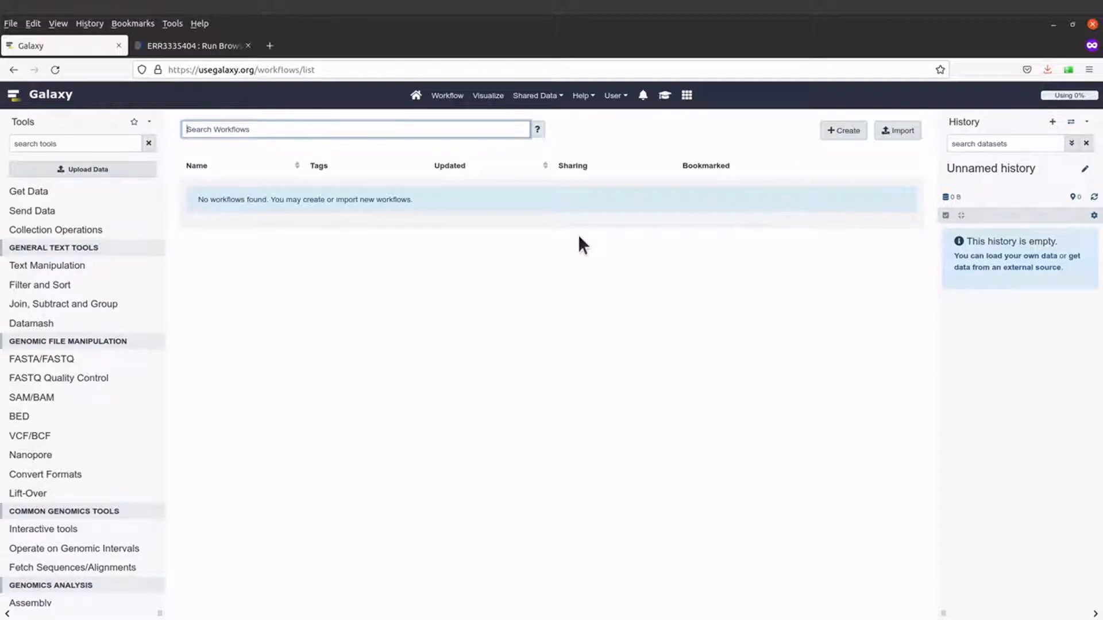
View the available visualization types and the kinds of shared data
{"action": "left_click", "coordinate": [486, 98]}
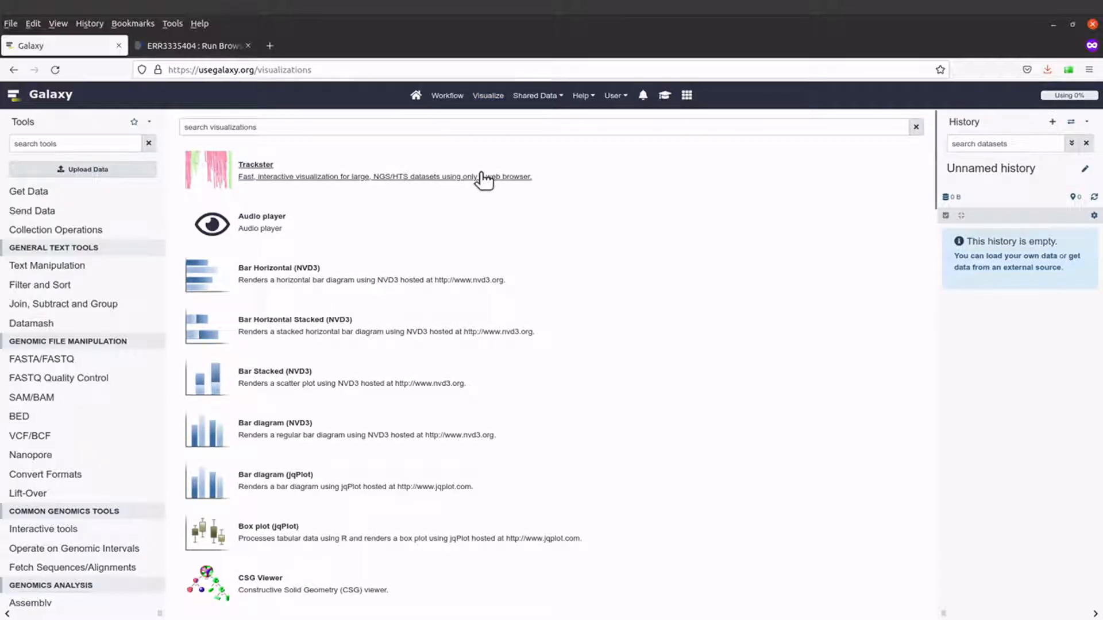
{"action": "left_click", "coordinate": [561, 98]}
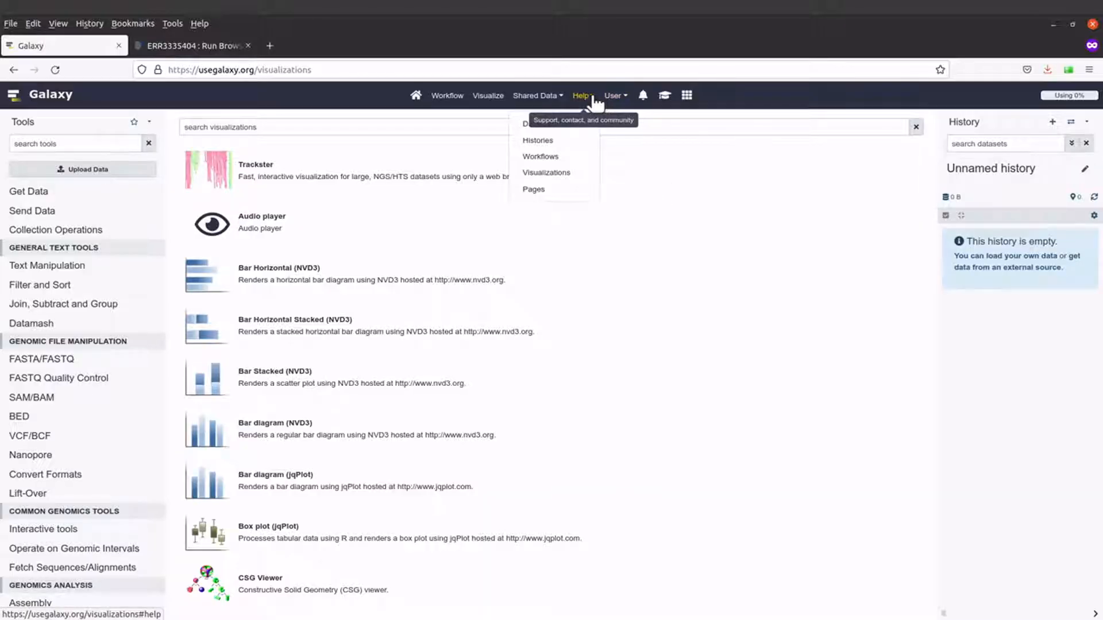
View the user account options, clear the visualization search, and return to the Galaxy home page
{"action": "left_click", "coordinate": [624, 101]}
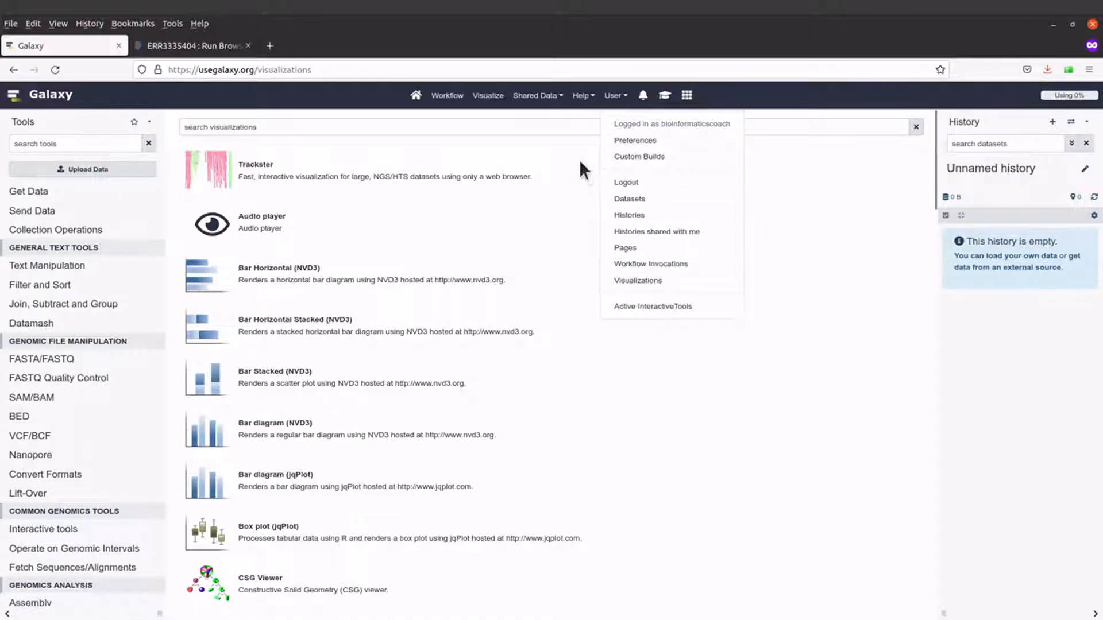
{"action": "left_click", "coordinate": [554, 134]}
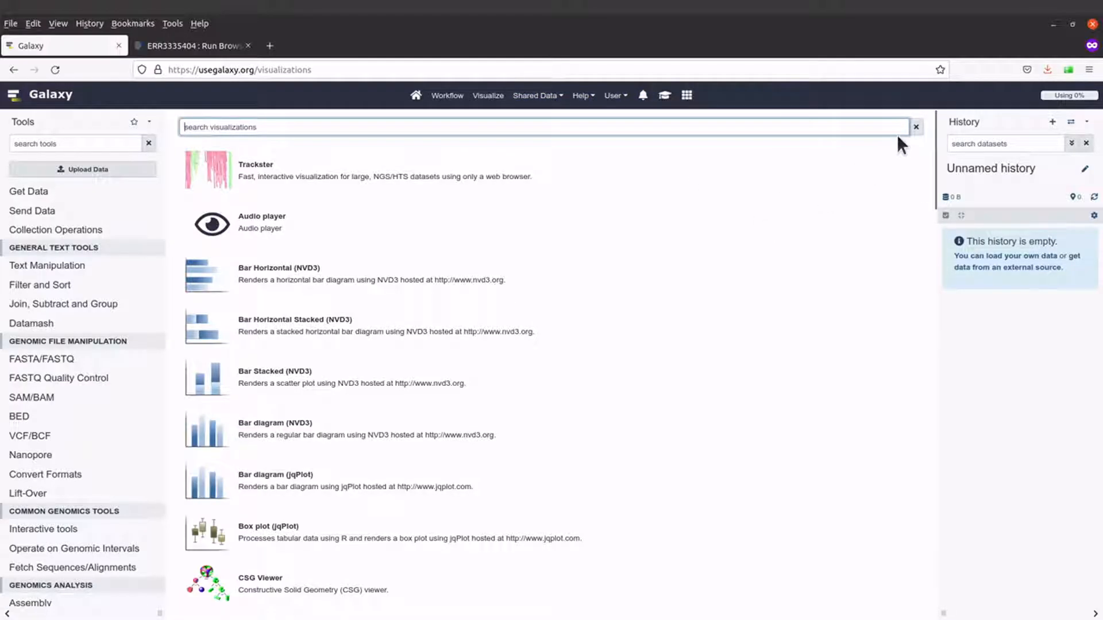
{"action": "left_click", "coordinate": [916, 133]}
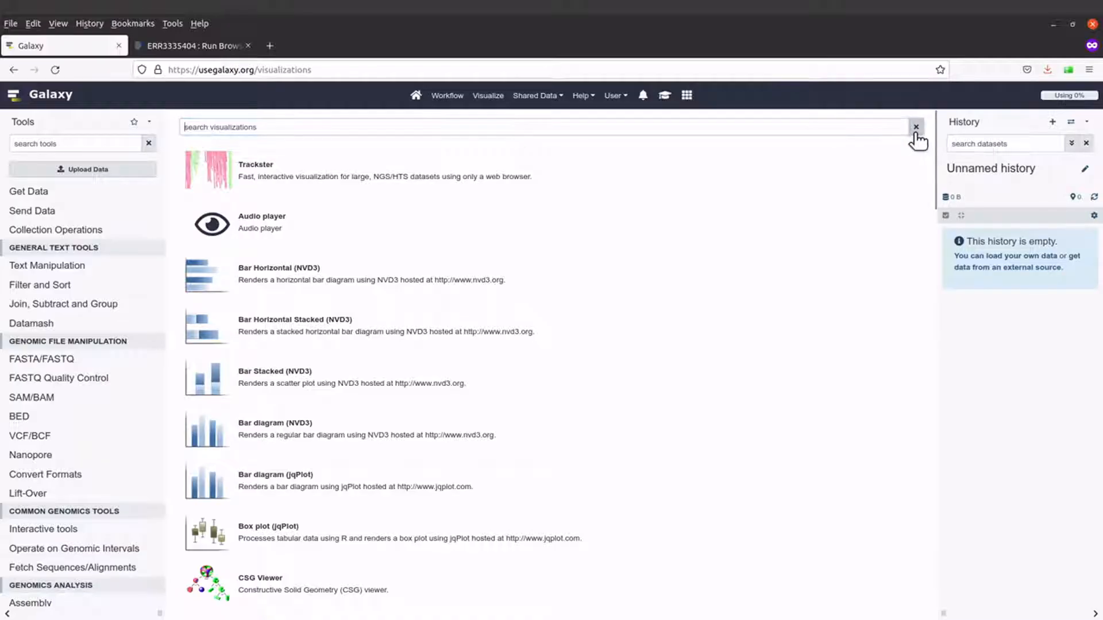
{"action": "left_click", "coordinate": [919, 130]}
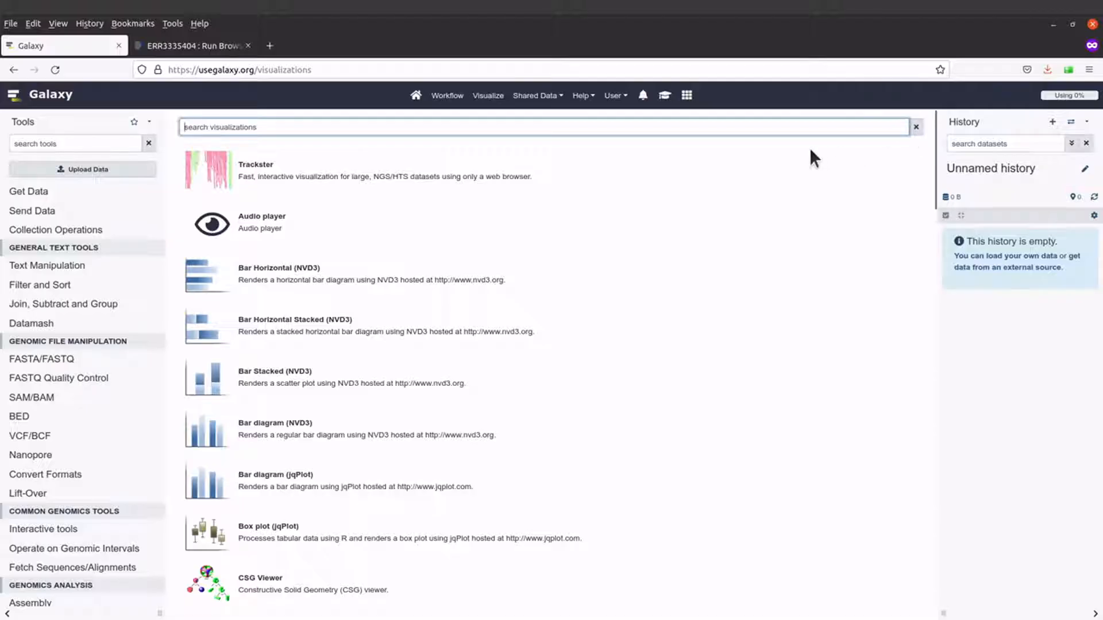
{"action": "left_click", "coordinate": [49, 101]}
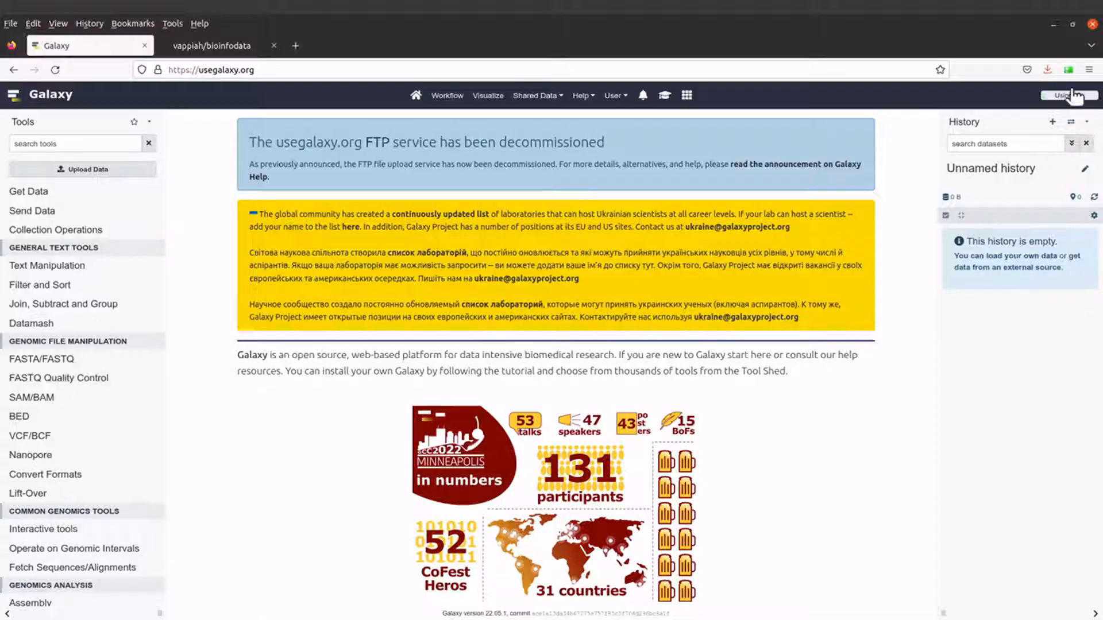
Create a new history and name it "Genome Annotation"
{"action": "left_click", "coordinate": [1054, 126]}
{"action": "left_click", "coordinate": [1084, 170]}
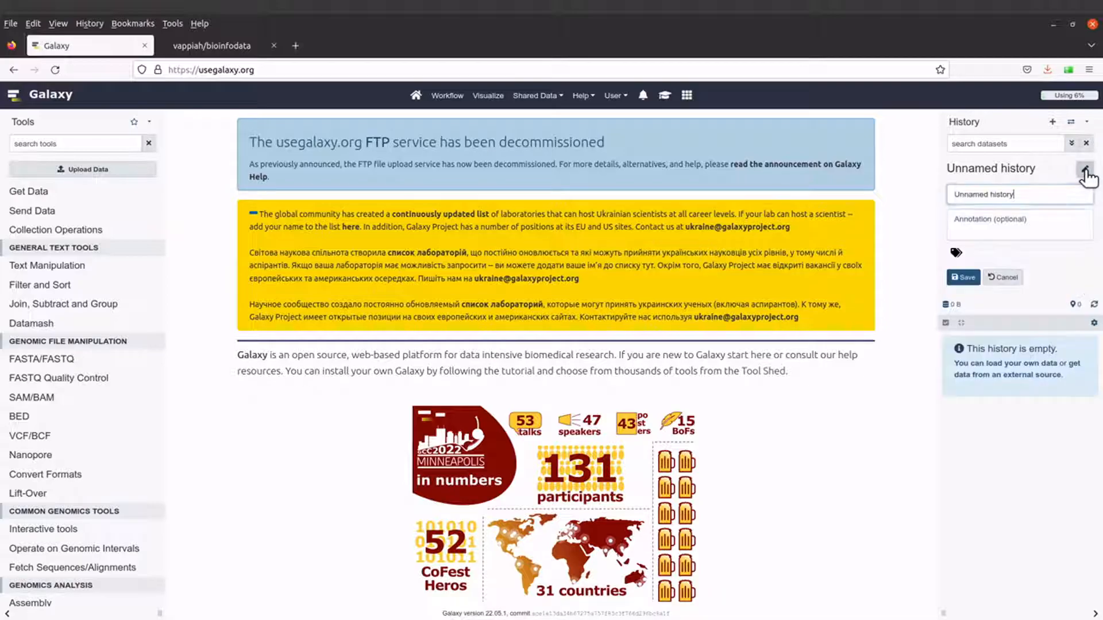
{"action": "key", "text": "BackSpace"}
{"action": "key", "text": "BackSpace"}
{"action": "key", "text": "BackSpace"}
{"action": "key", "text": "BackSpace"}
{"action": "key", "text": "BackSpace"}
{"action": "key", "text": "BackSpace"}
{"action": "key", "text": "BackSpace"}
{"action": "key", "text": "BackSpace"}
{"action": "key", "text": "BackSpace"}
{"action": "key", "text": "BackSpace"}
{"action": "key", "text": "BackSpace"}
{"action": "key", "text": "BackSpace"}
{"action": "key", "text": "BackSpace"}
{"action": "key", "text": "BackSpace"}
{"action": "key", "text": "BackSpace"}
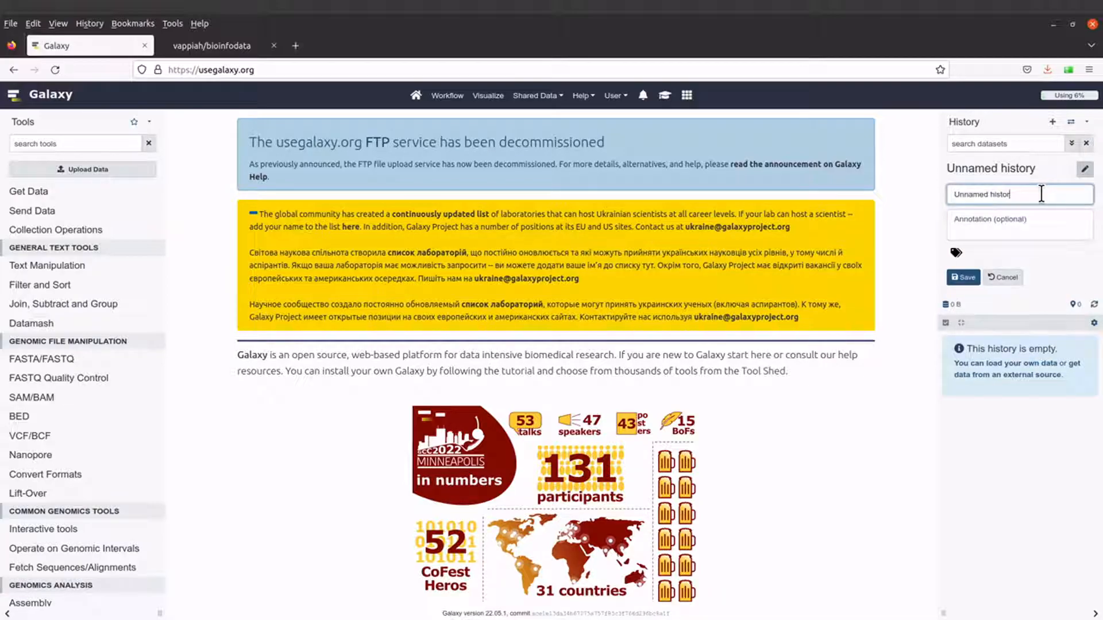
{"action": "type", "text": "Genome Annotation"}
{"action": "left_click", "coordinate": [963, 280]}
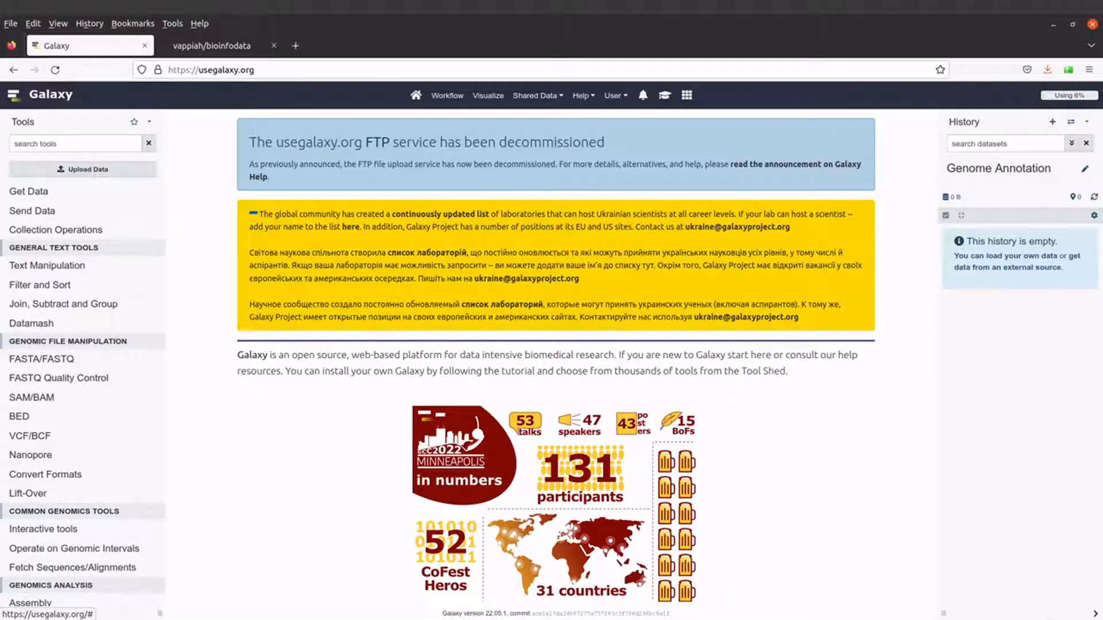
Switch to the Genome Assembly history to view its datasets, and switch back to the Genome Annotation history
{"action": "left_click", "coordinate": [1072, 122]}
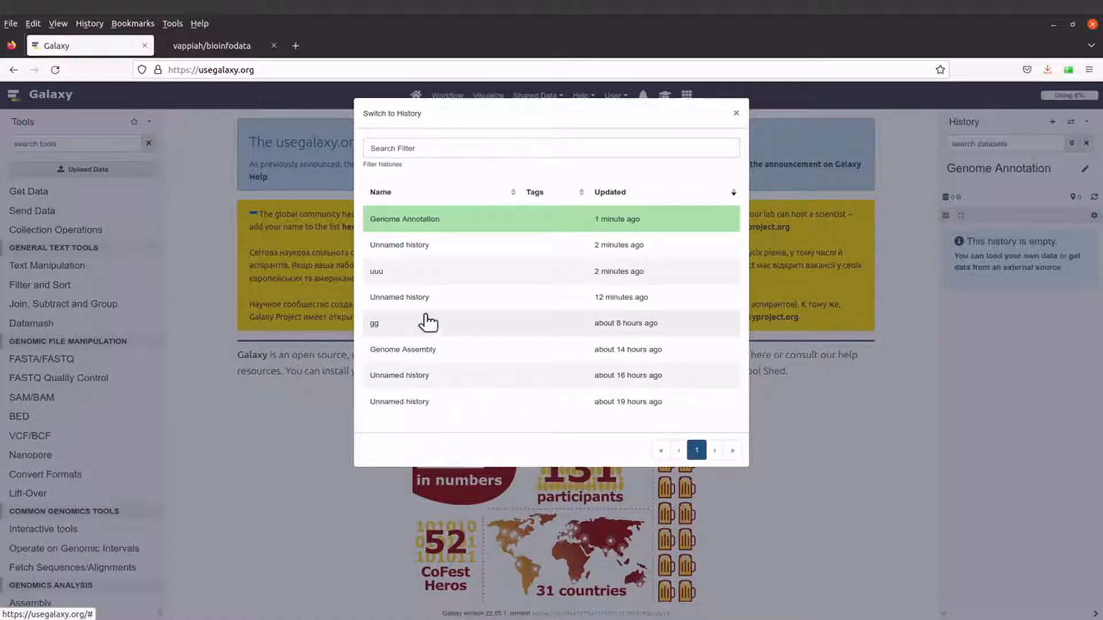
{"action": "left_click", "coordinate": [416, 352]}
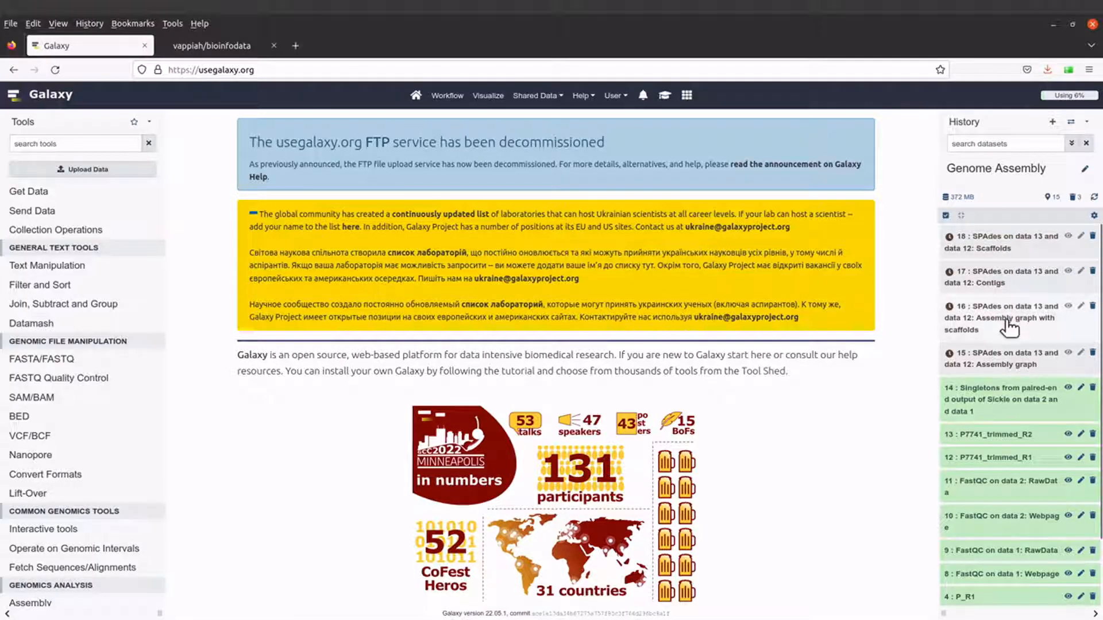
{"action": "left_click", "coordinate": [1071, 124]}
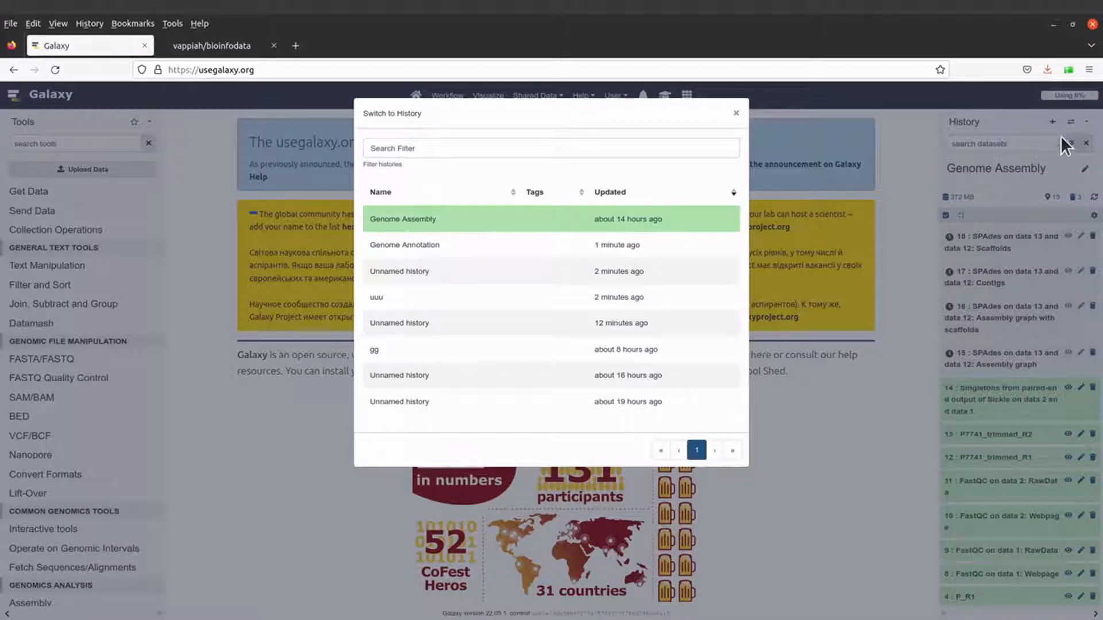
{"action": "left_click", "coordinate": [1043, 169]}
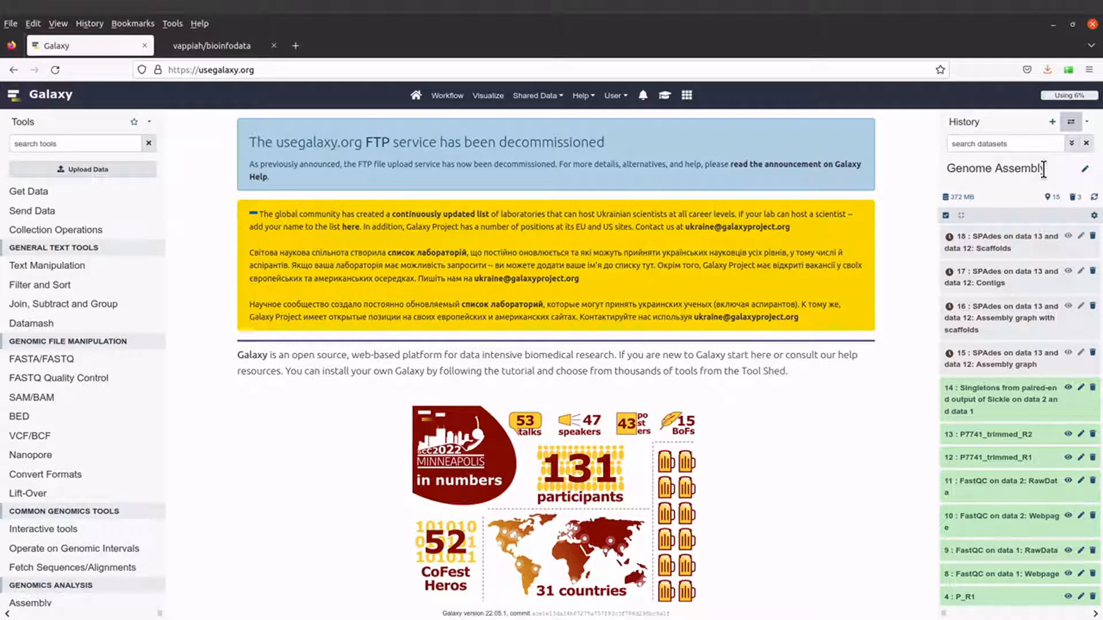
{"action": "left_click", "coordinate": [1071, 123]}
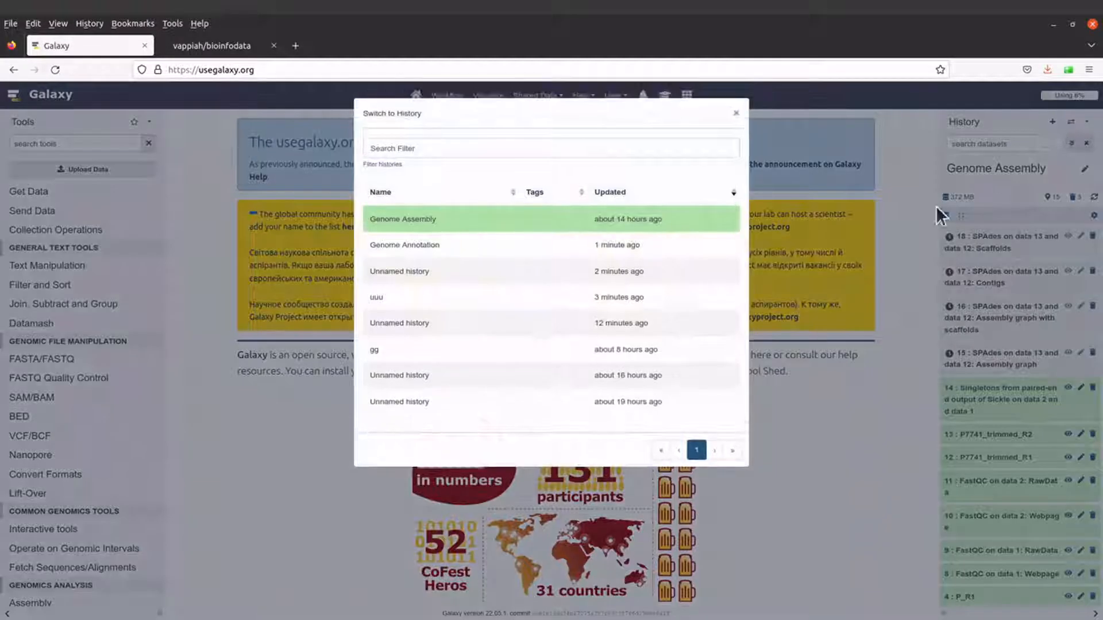
{"action": "left_click", "coordinate": [430, 245]}
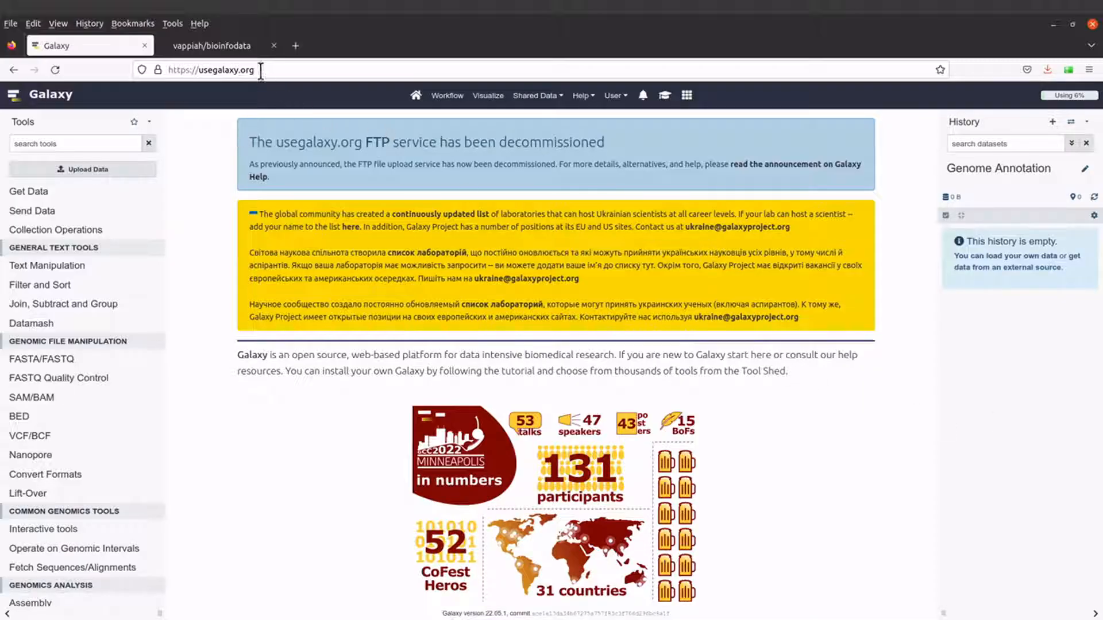
Locate SPAdes_contigs.fasta in the bioinfodata GitHub repository, and add an empty paste/fetch entry to the Galaxy data upload
{"action": "left_click", "coordinate": [225, 50]}
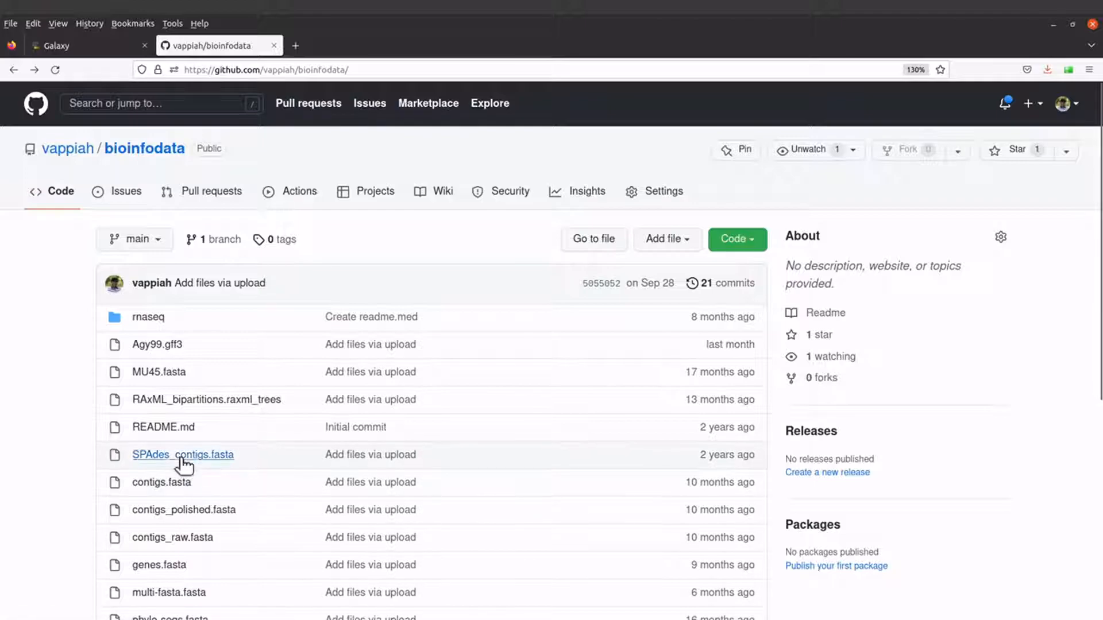
{"action": "scroll", "coordinate": [173, 459], "scroll_direction": "down", "scroll_amount": 2}
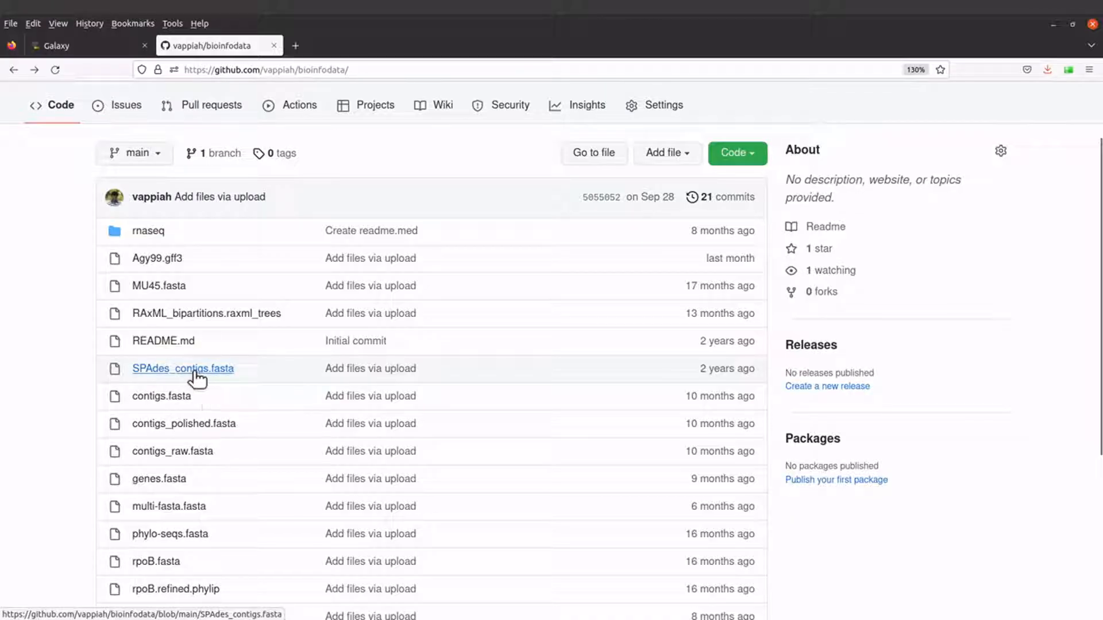
{"action": "left_click", "coordinate": [77, 44]}
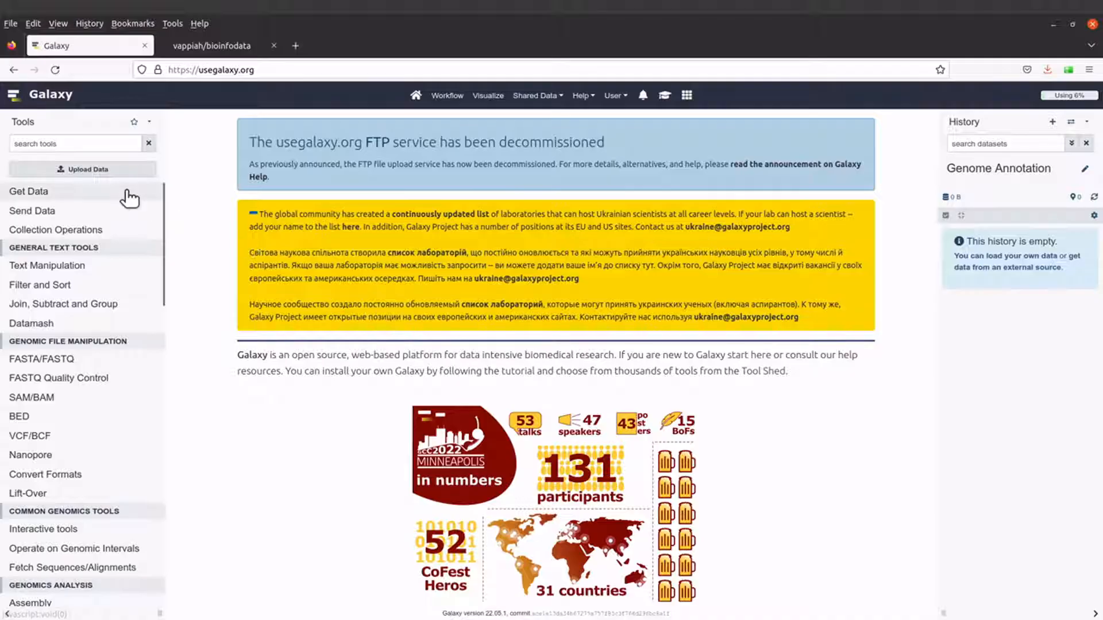
{"action": "left_click", "coordinate": [90, 170]}
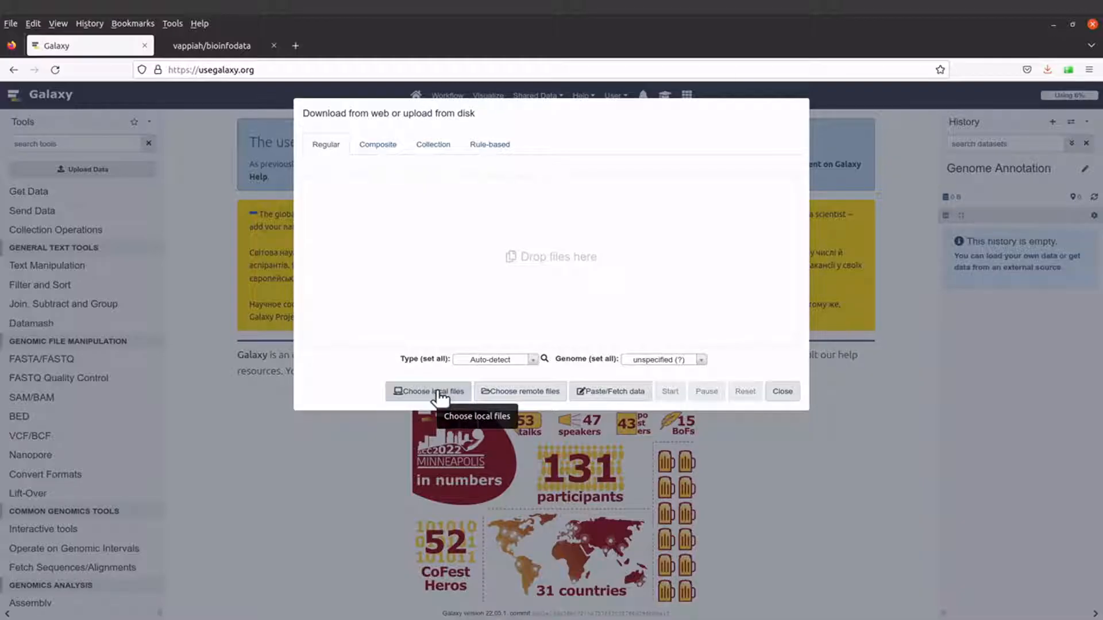
{"action": "left_click", "coordinate": [622, 393]}
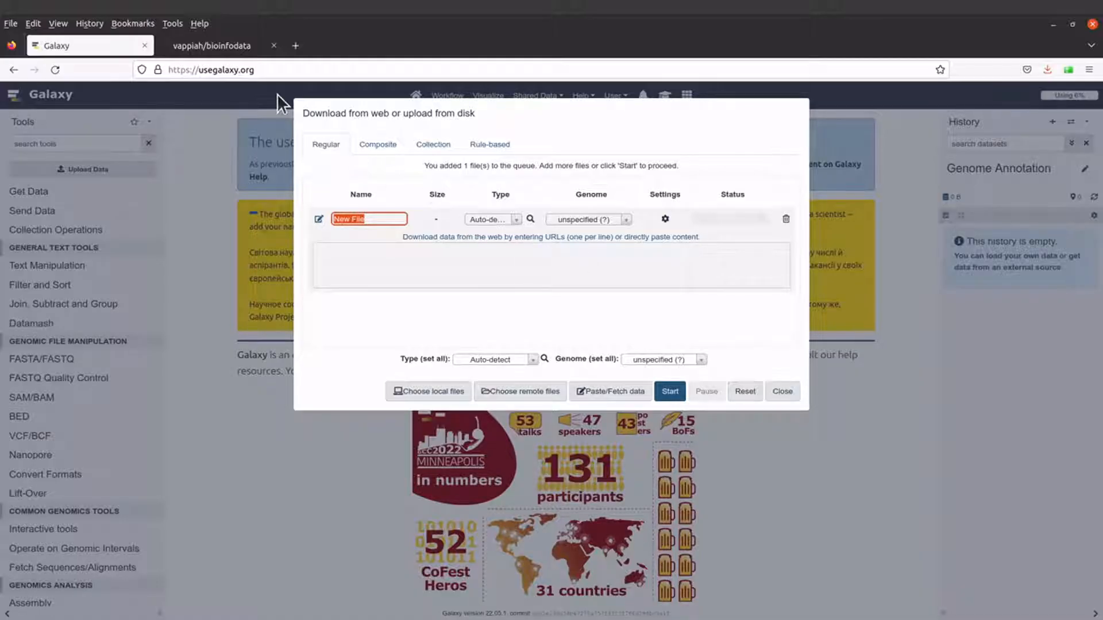
Switch to the GitHub repository, open the raw version of SPAdes_contigs.fasta, and copy its URL
{"action": "left_click", "coordinate": [222, 41]}
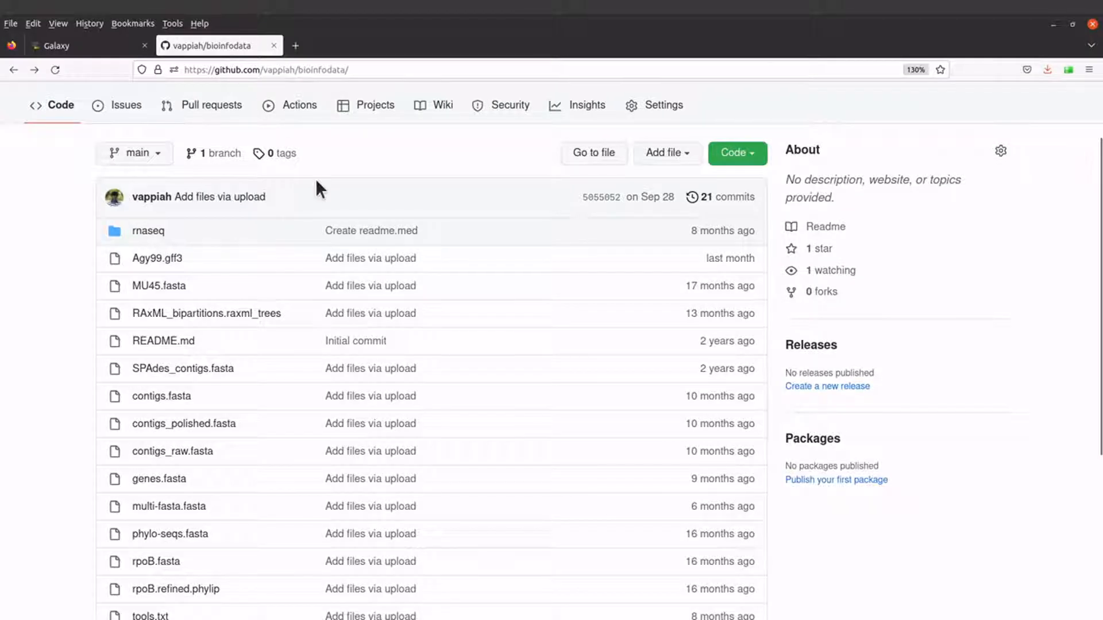
{"action": "left_click", "coordinate": [221, 370]}
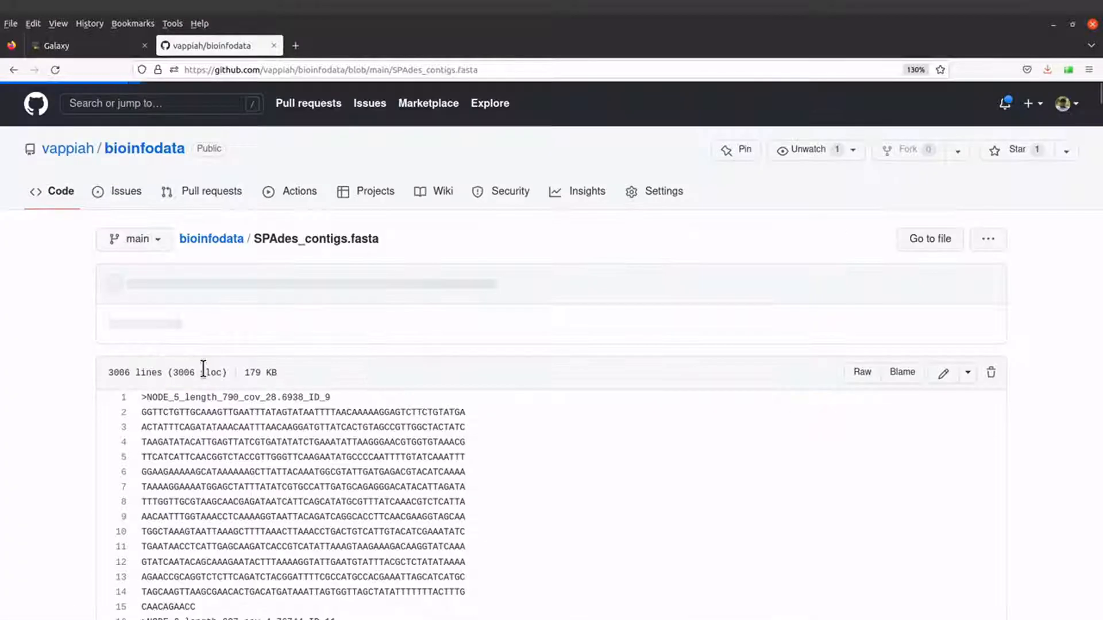
{"action": "scroll", "coordinate": [487, 513], "scroll_direction": "down", "scroll_amount": 3}
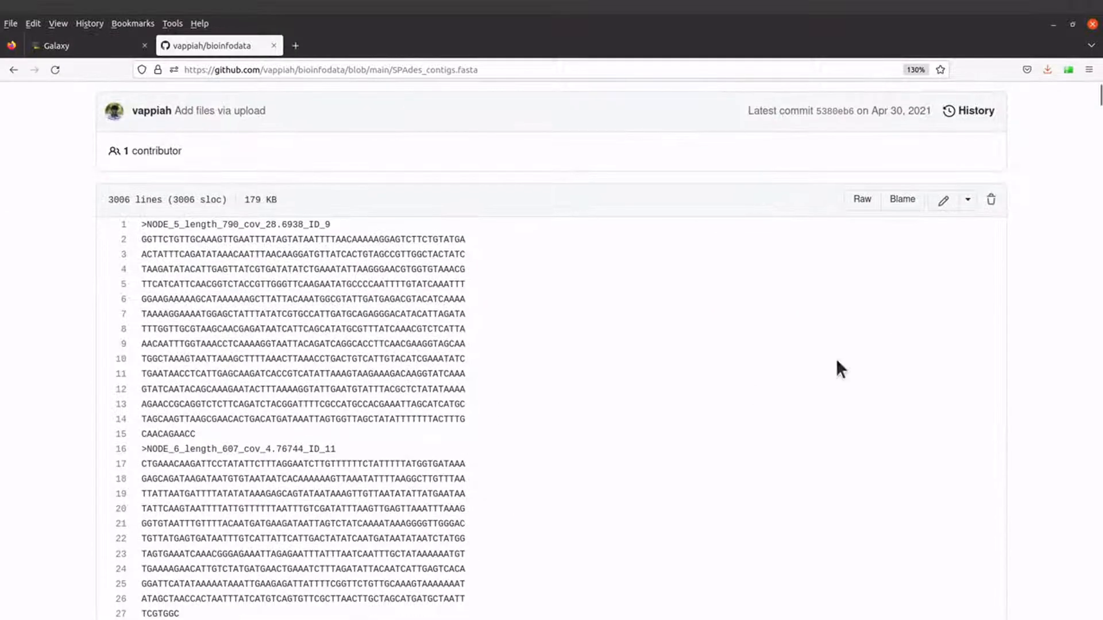
{"action": "left_click", "coordinate": [862, 202]}
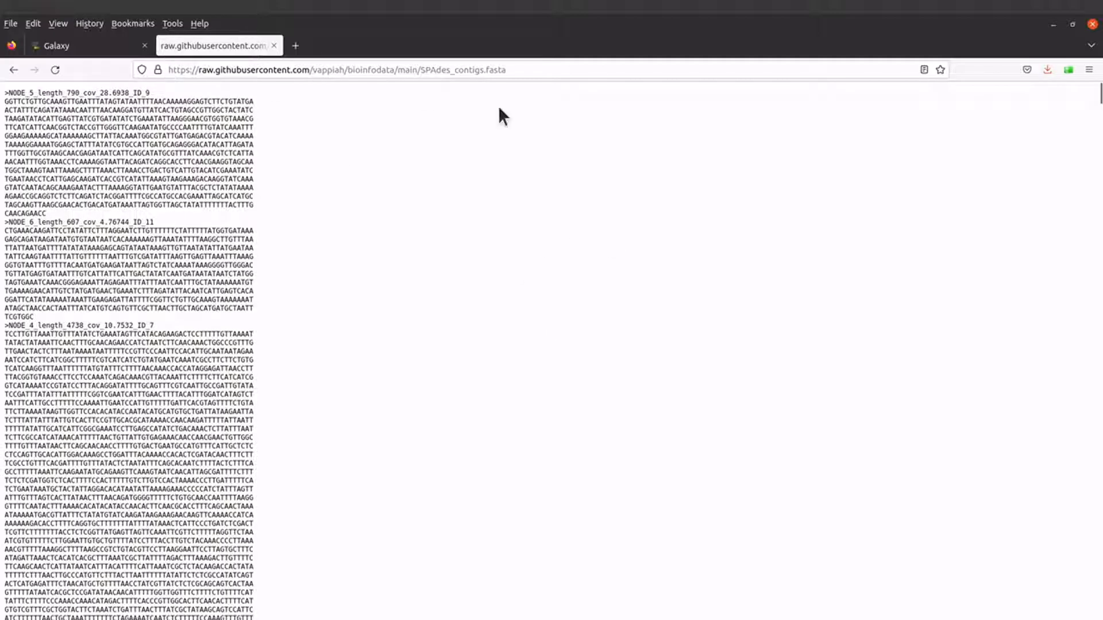
{"action": "left_click", "coordinate": [489, 70]}
{"action": "key", "text": "ctrl+c"}
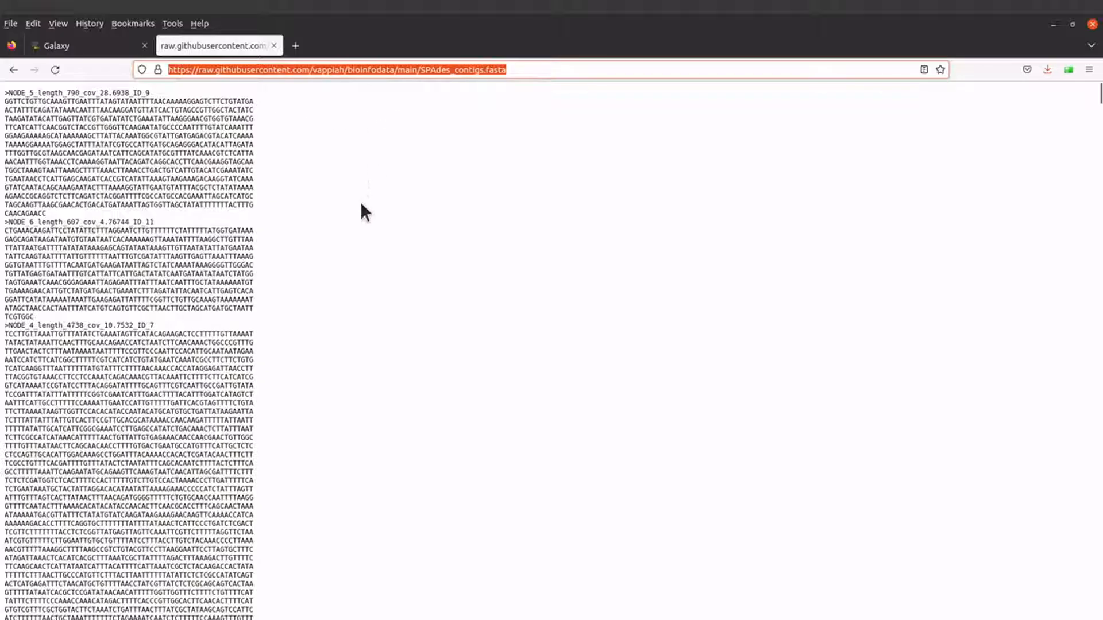
Switch to Galaxy, upload SPAdes_contigs.fasta from the copied URL, and examine the dataset's details in the history
{"action": "left_click", "coordinate": [75, 45]}
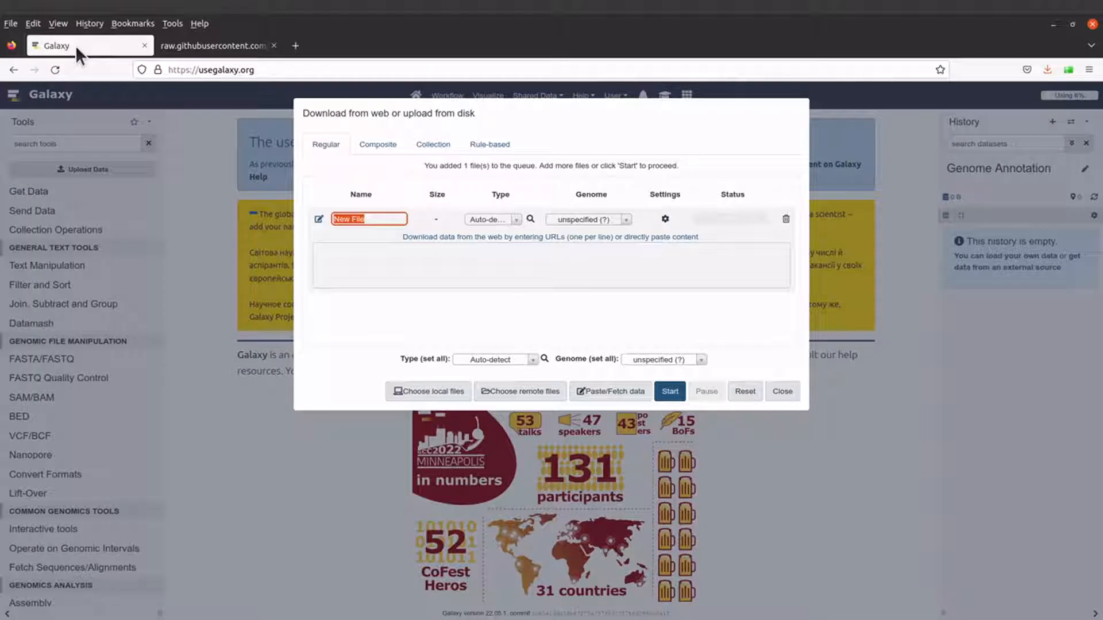
{"action": "left_click", "coordinate": [497, 262]}
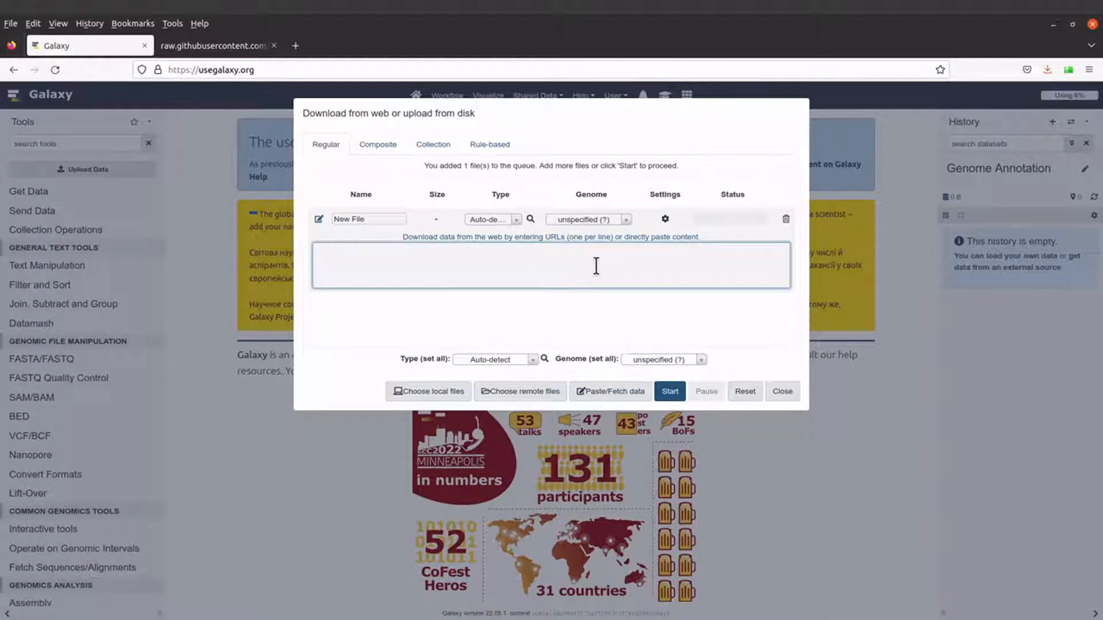
{"action": "right_click", "coordinate": [569, 264]}
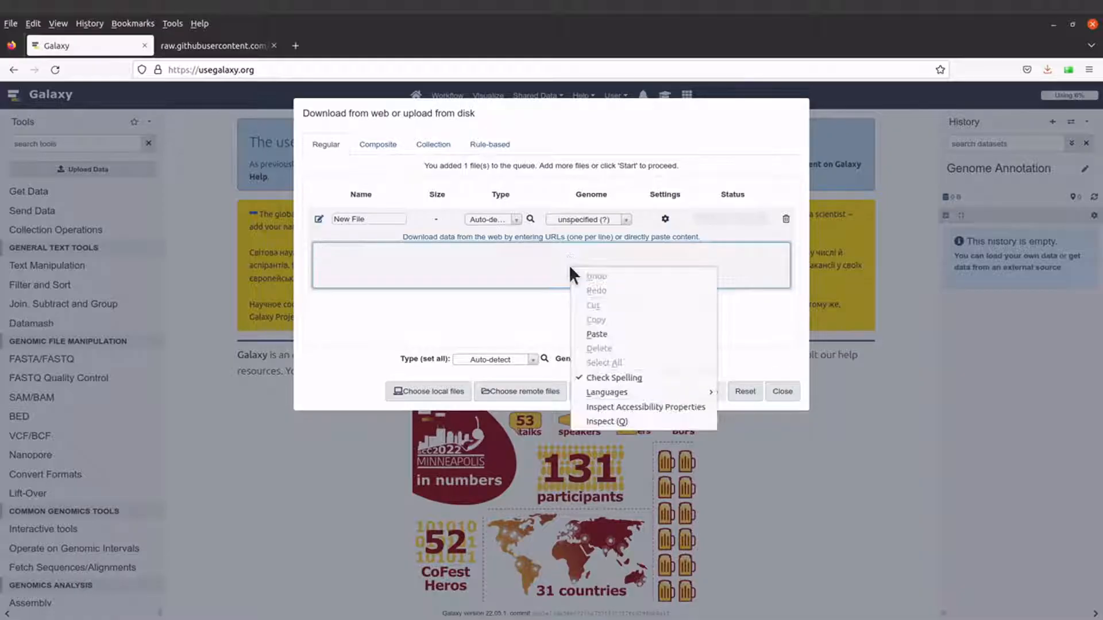
{"action": "left_click", "coordinate": [592, 333]}
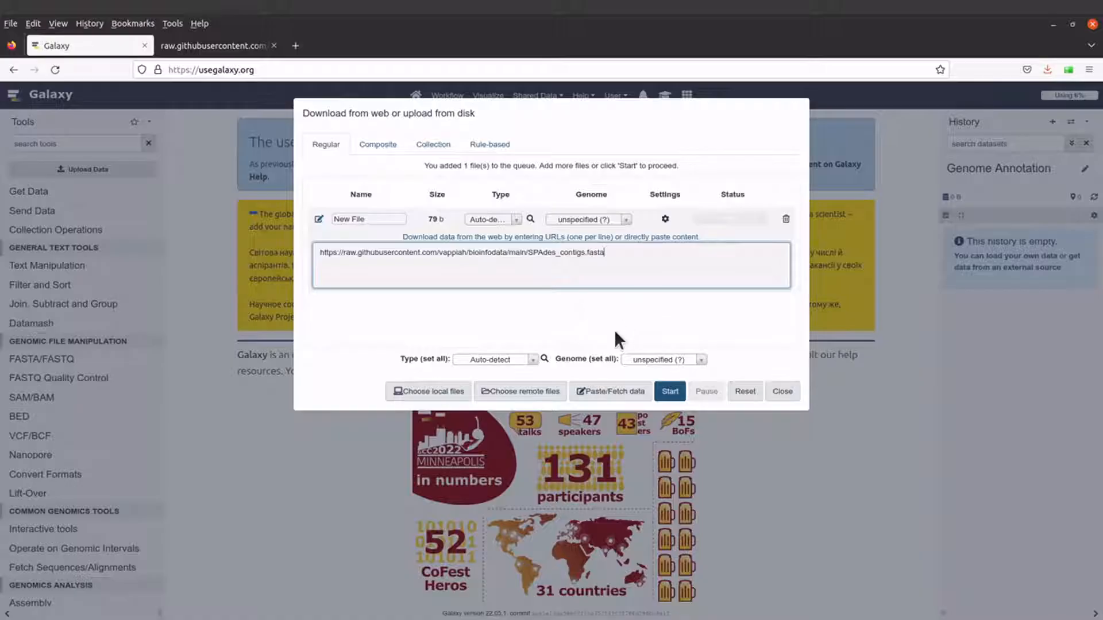
{"action": "left_click", "coordinate": [670, 392]}
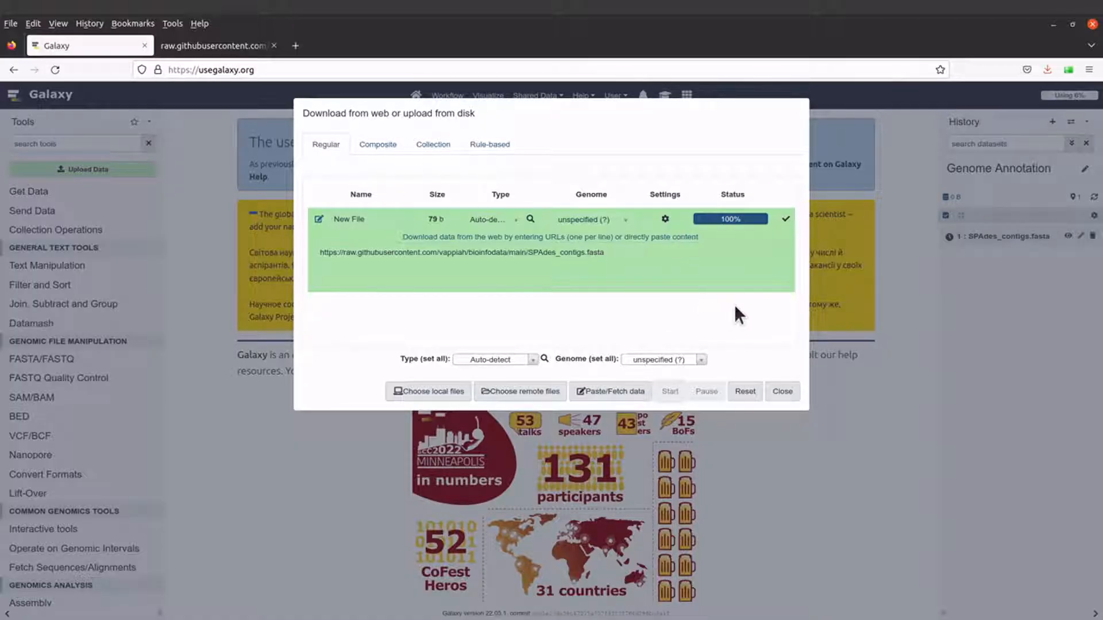
{"action": "left_click", "coordinate": [788, 393]}
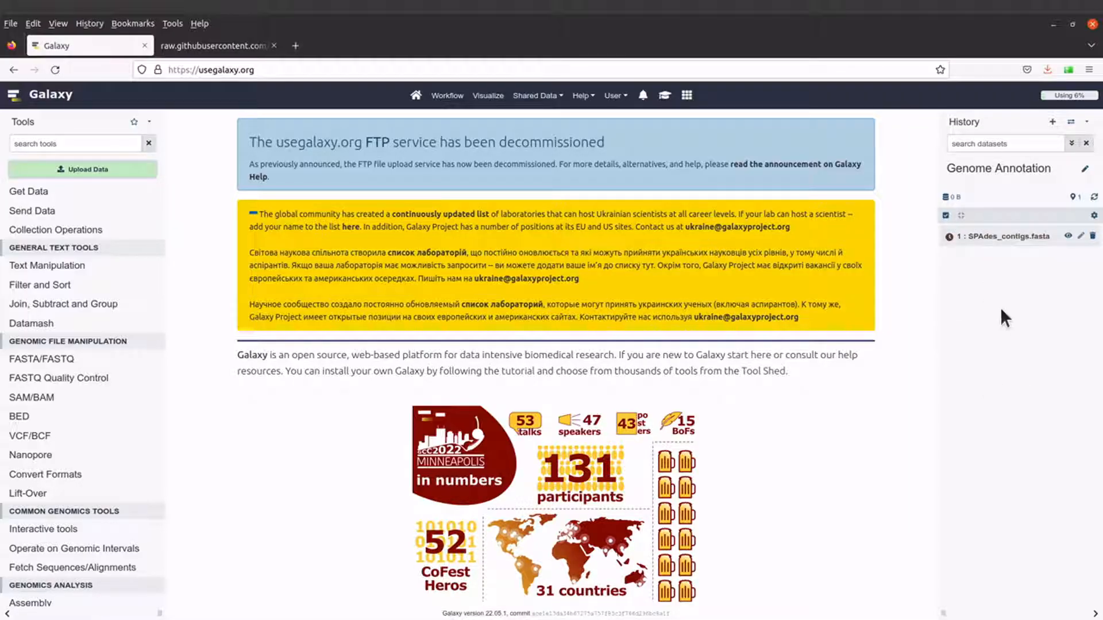
{"action": "left_click", "coordinate": [1016, 241]}
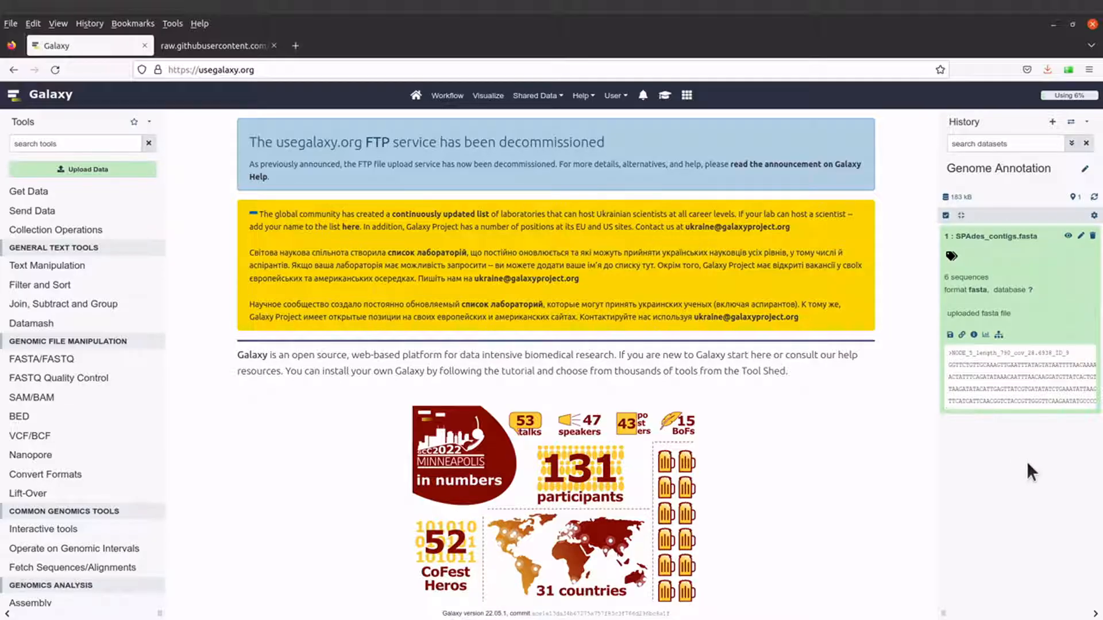
{"action": "left_click", "coordinate": [1014, 238]}
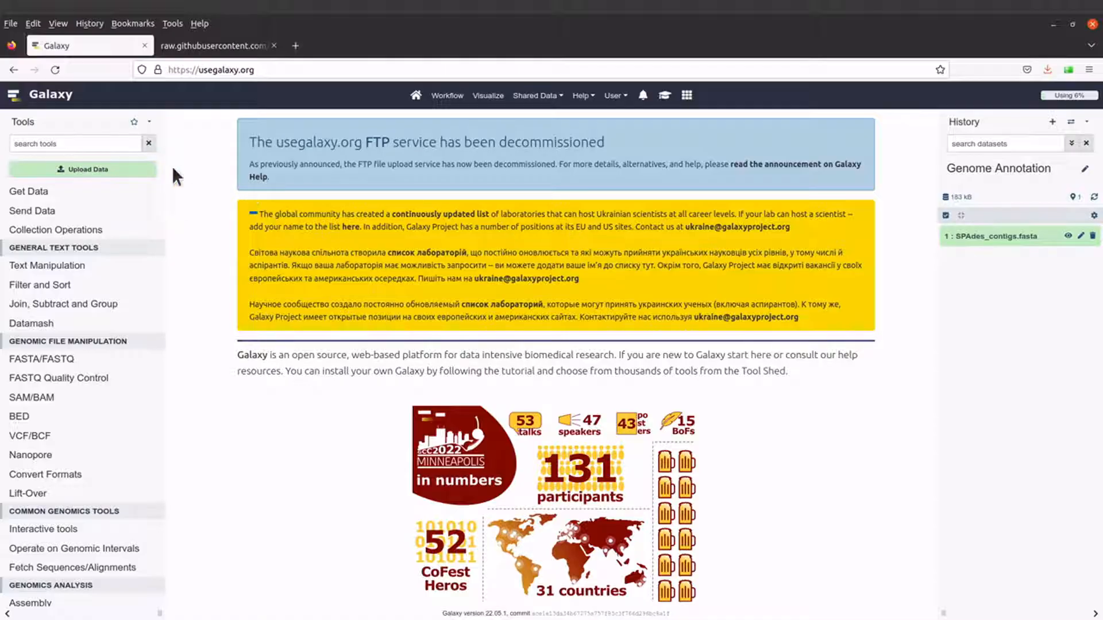
Search the tools for "prokka"
{"action": "left_click", "coordinate": [99, 140]}
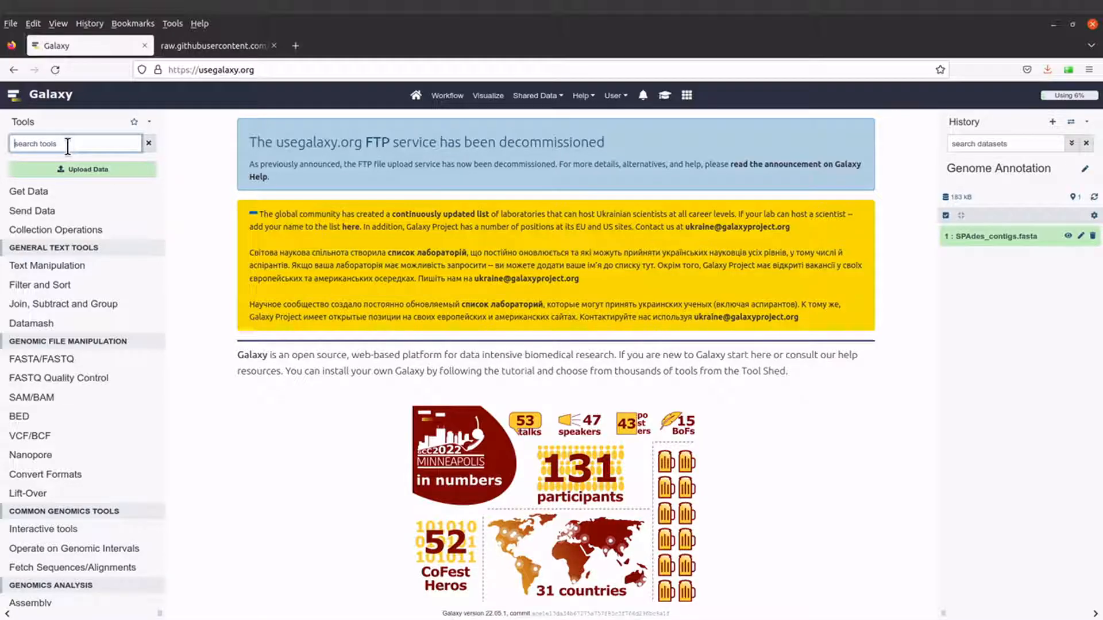
{"action": "type", "text": "pro"}
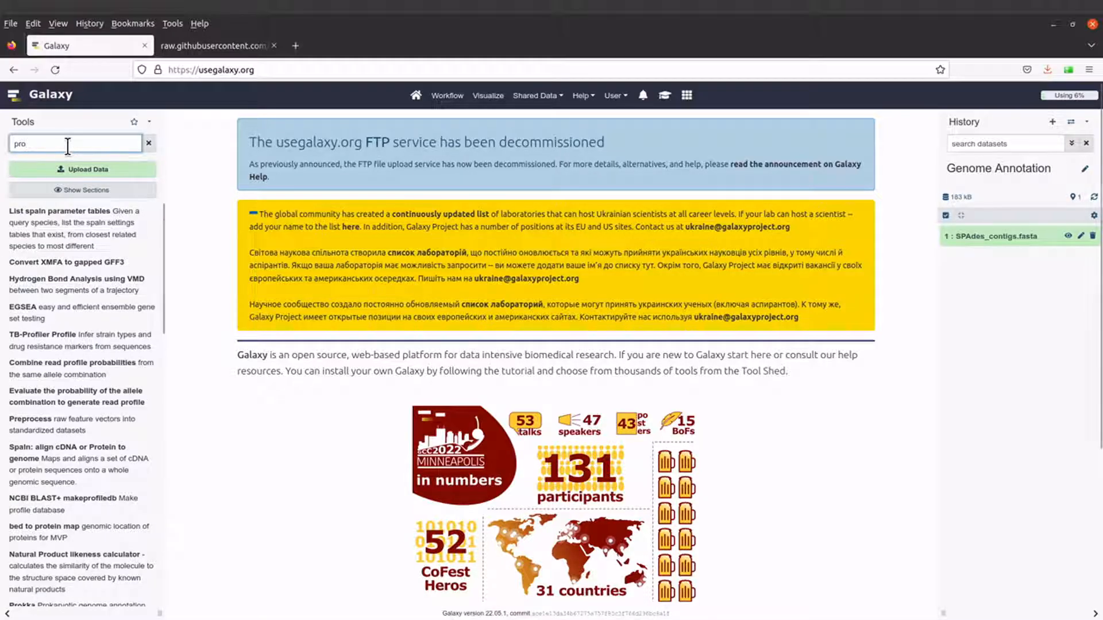
{"action": "type", "text": "kka"}
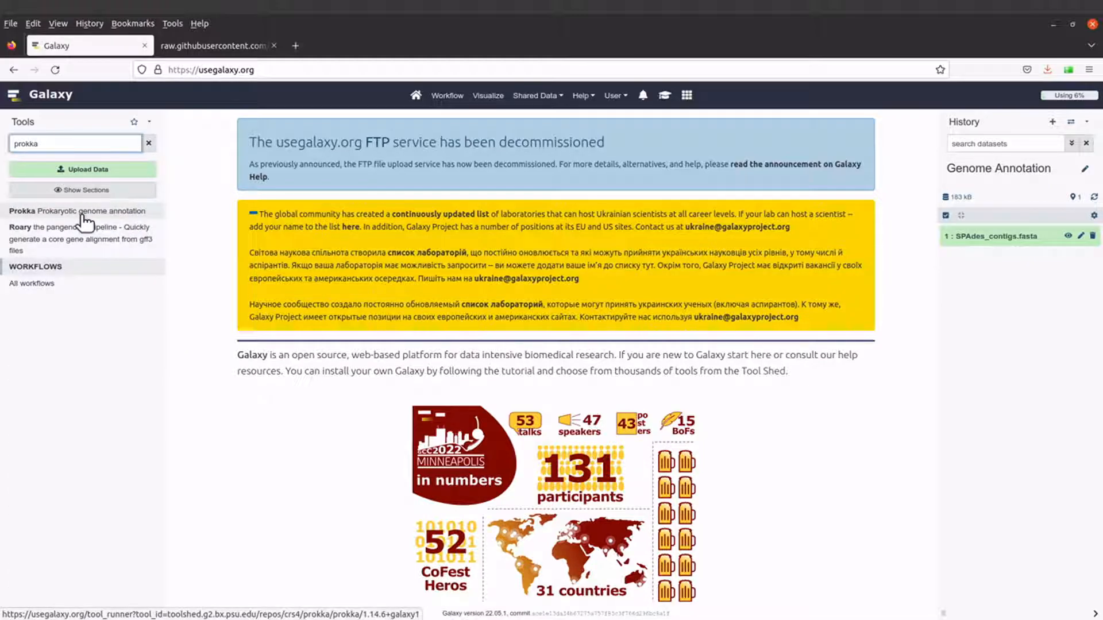
Open the Prokka prokaryotic genome annotation tool and review its contigs input and empty locus tag prefix
{"action": "left_click", "coordinate": [59, 211]}
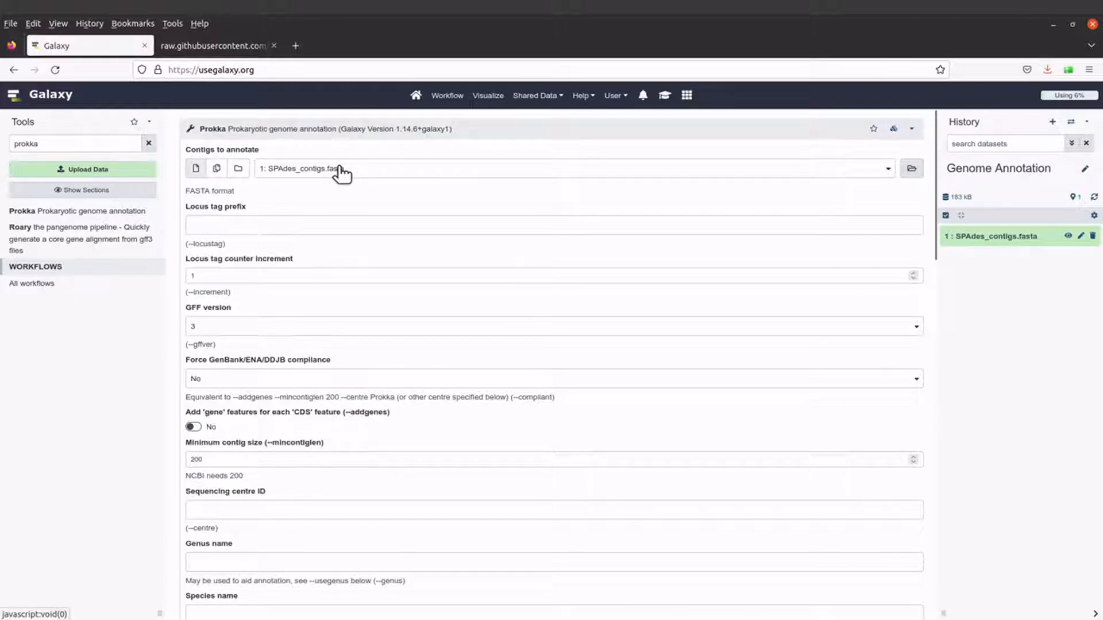
{"action": "left_click", "coordinate": [296, 226]}
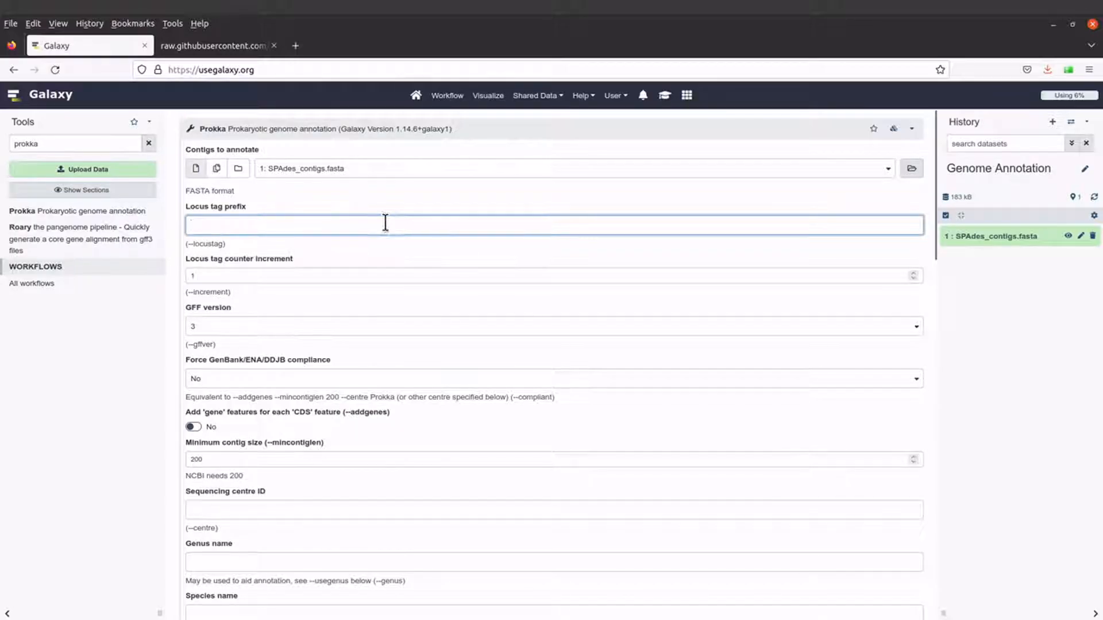
{"action": "left_click", "coordinate": [498, 254]}
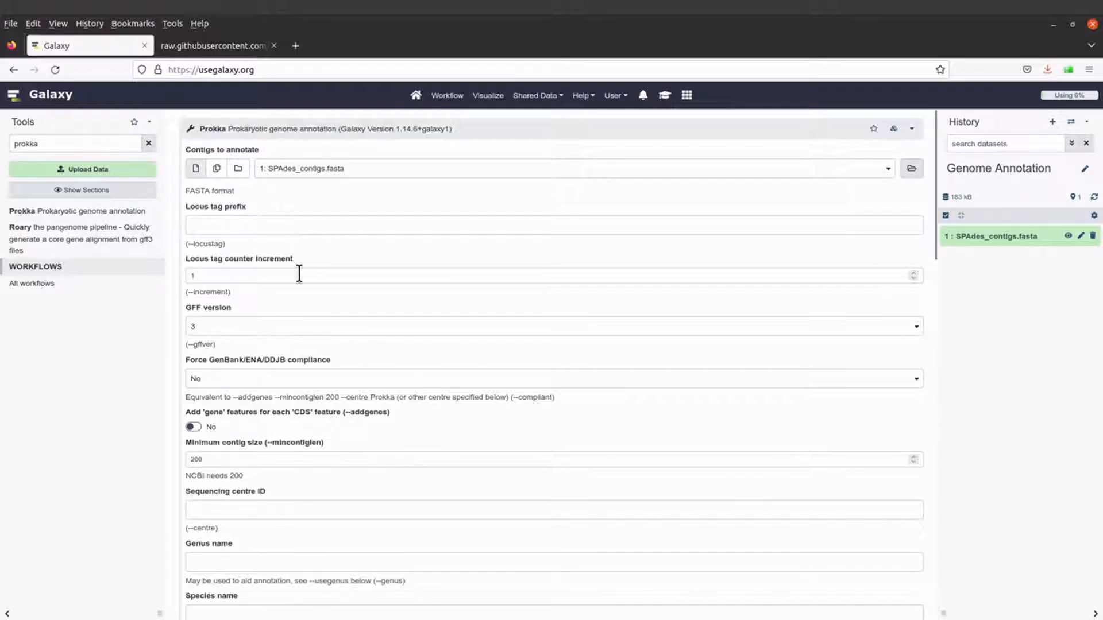
Examine Prokka's compliance, gene feature, minimum contig size, organism naming, kingdom and genetic code settings
{"action": "scroll", "coordinate": [351, 333], "scroll_direction": "down", "scroll_amount": 2}
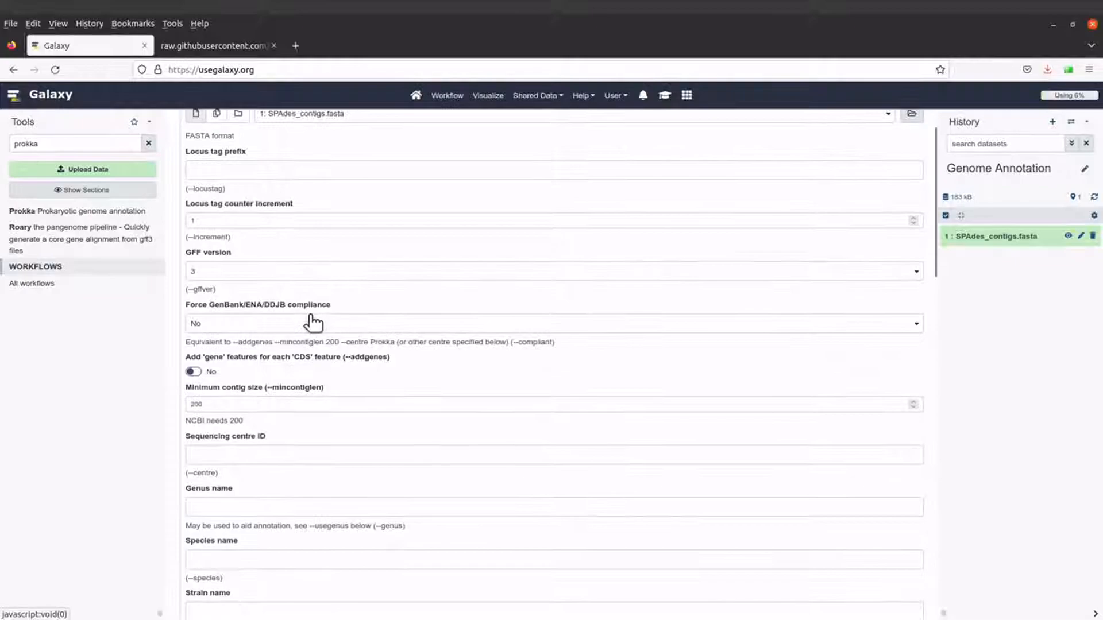
{"action": "scroll", "coordinate": [348, 346], "scroll_direction": "down", "scroll_amount": 2}
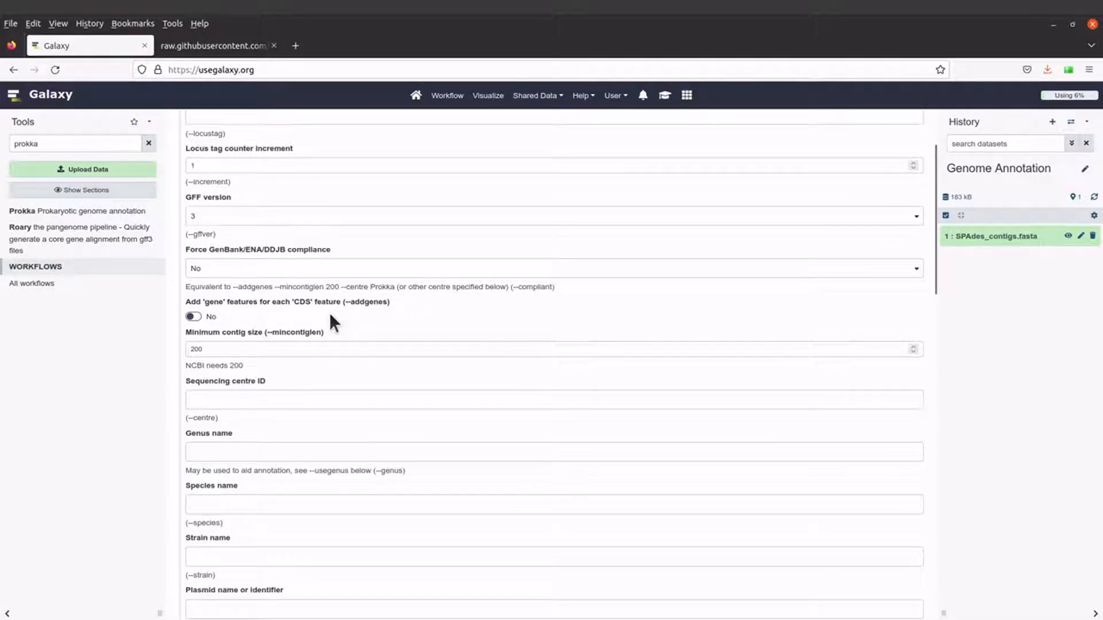
{"action": "scroll", "coordinate": [331, 316], "scroll_direction": "down", "scroll_amount": 4}
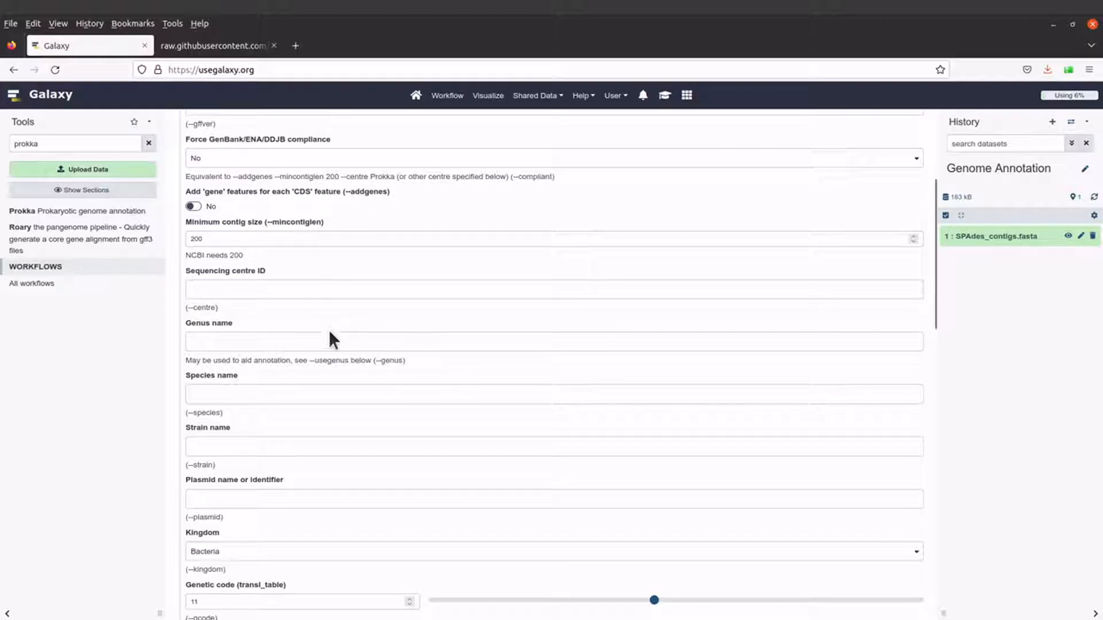
{"action": "scroll", "coordinate": [331, 346], "scroll_direction": "down", "scroll_amount": 2}
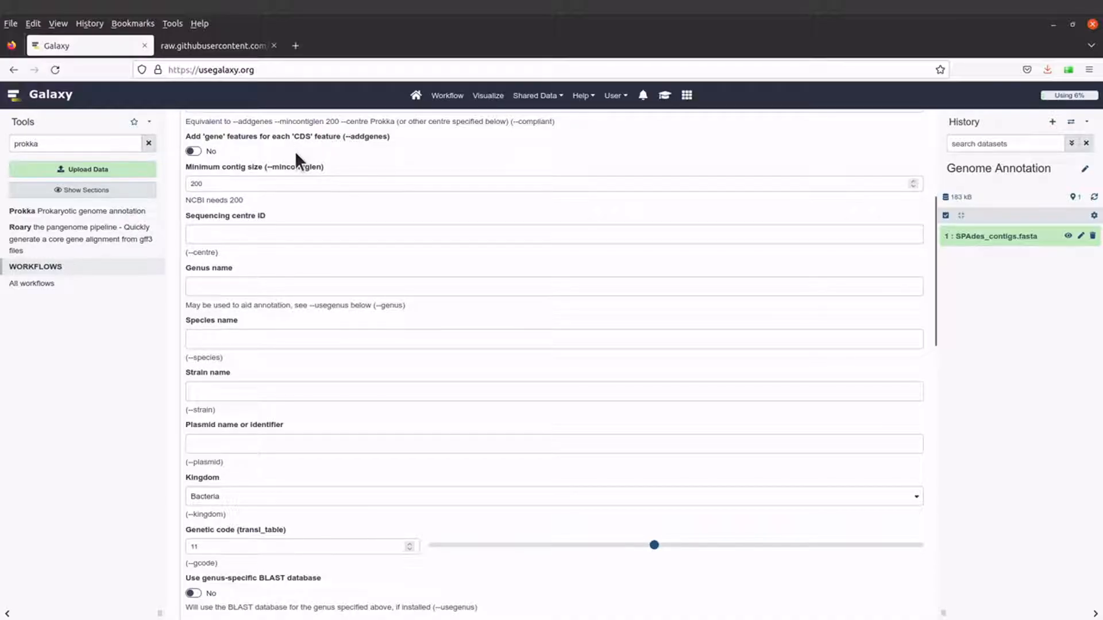
{"action": "left_click", "coordinate": [194, 151]}
{"action": "scroll", "coordinate": [297, 279], "scroll_direction": "down", "scroll_amount": 1}
{"action": "scroll", "coordinate": [298, 278], "scroll_direction": "down", "scroll_amount": 1}
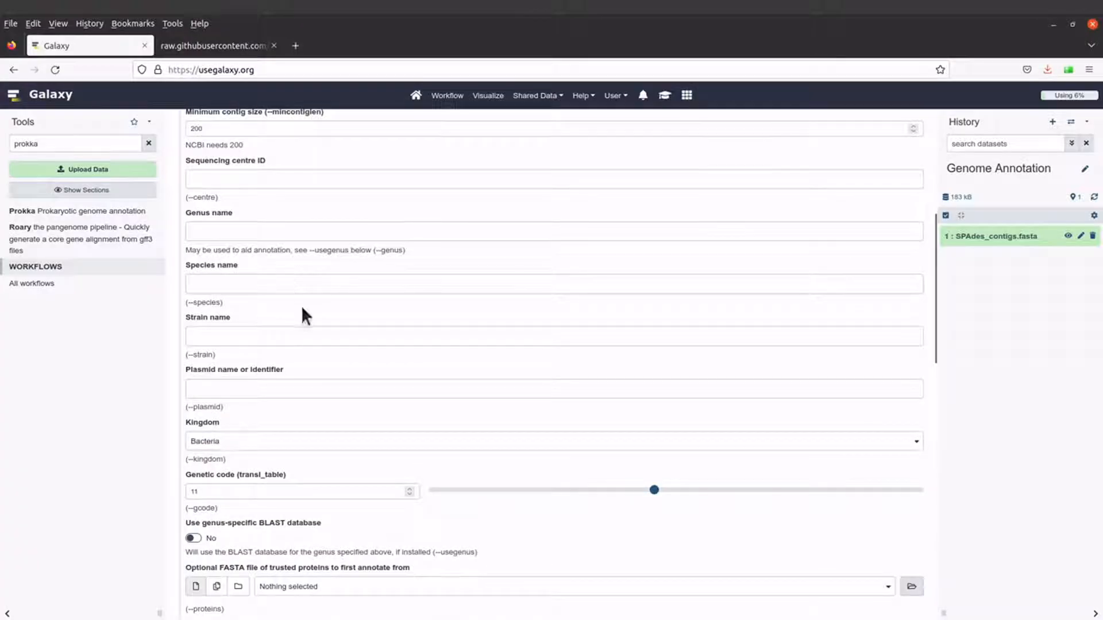
{"action": "scroll", "coordinate": [317, 361], "scroll_direction": "down", "scroll_amount": 3}
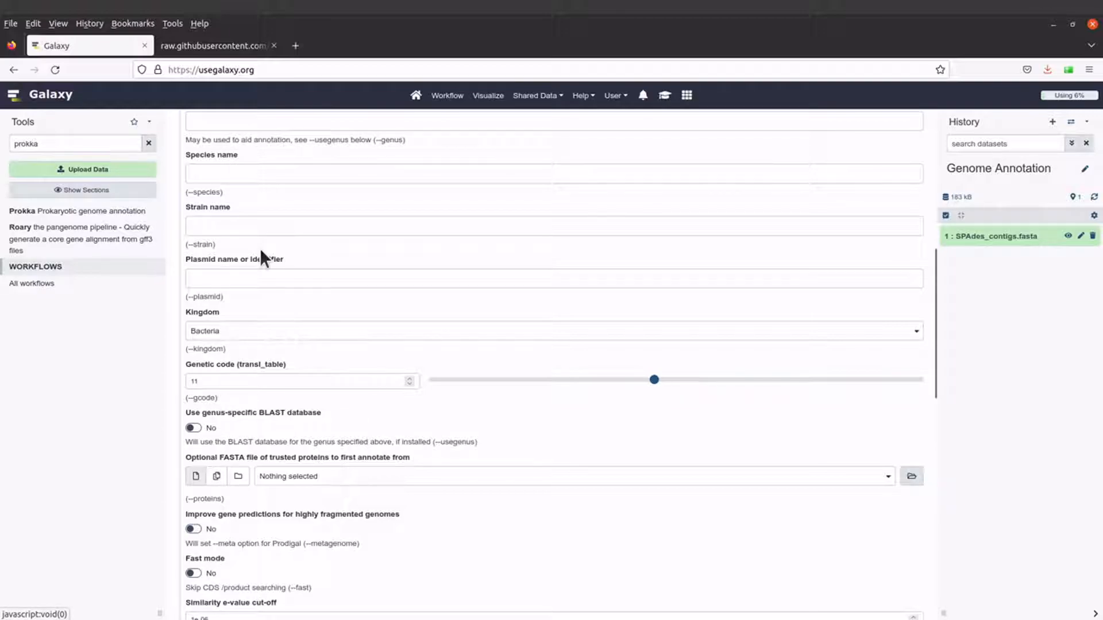
Glance at the raw SPAdes contigs in the GitHub page, and review Prokka's remaining options through the additional outputs
{"action": "left_click", "coordinate": [226, 47]}
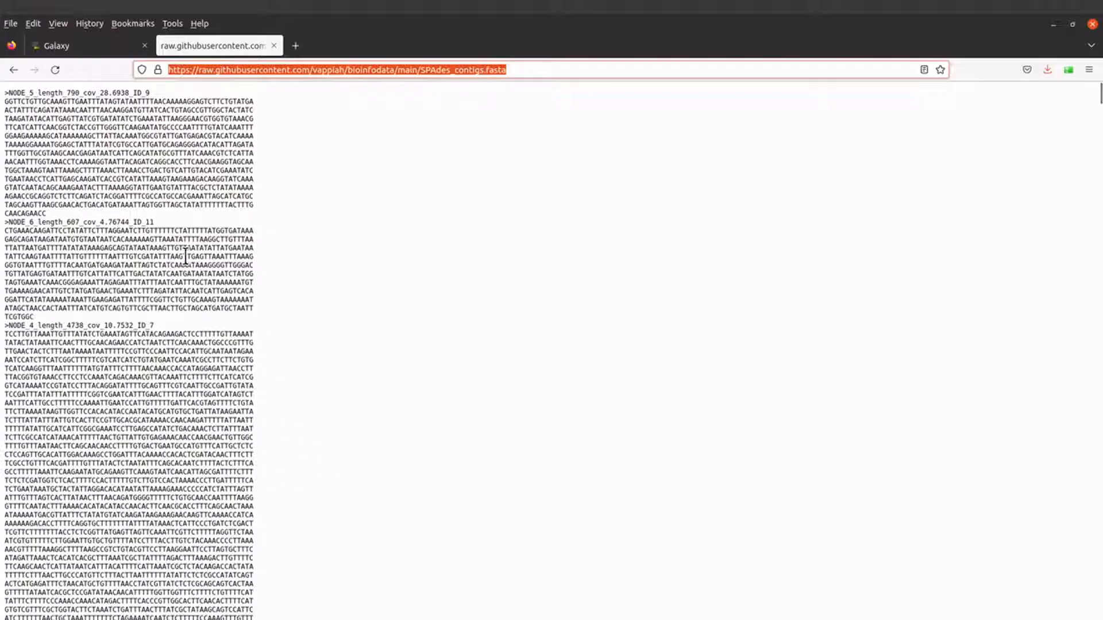
{"action": "left_click", "coordinate": [88, 47]}
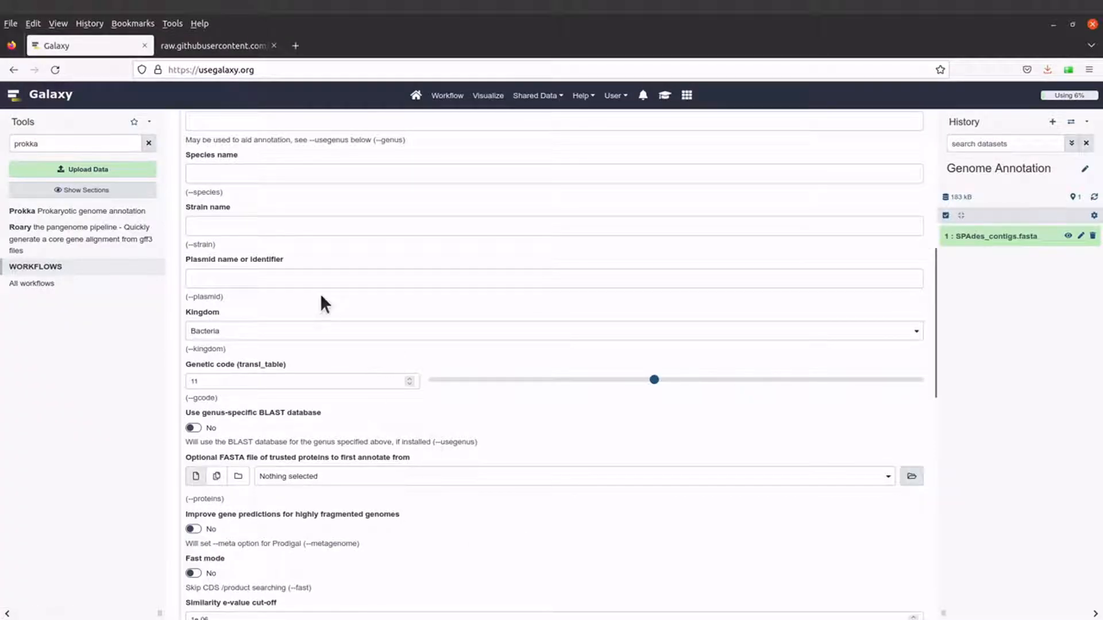
{"action": "scroll", "coordinate": [321, 297], "scroll_direction": "down", "scroll_amount": 3}
{"action": "scroll", "coordinate": [320, 299], "scroll_direction": "up", "scroll_amount": 1}
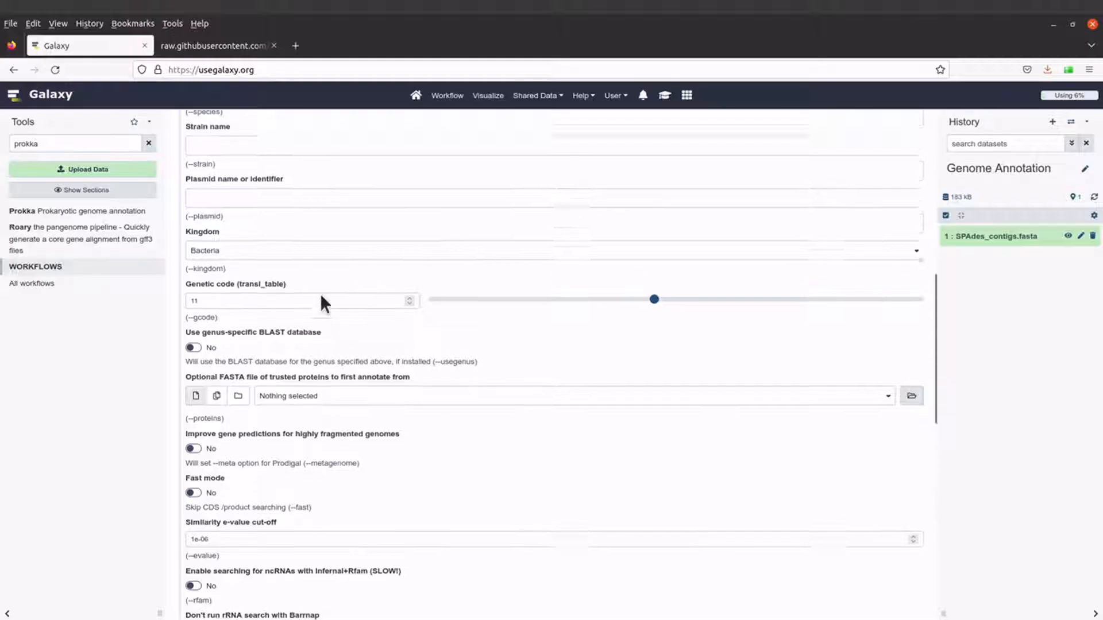
{"action": "scroll", "coordinate": [320, 296], "scroll_direction": "down", "scroll_amount": 4}
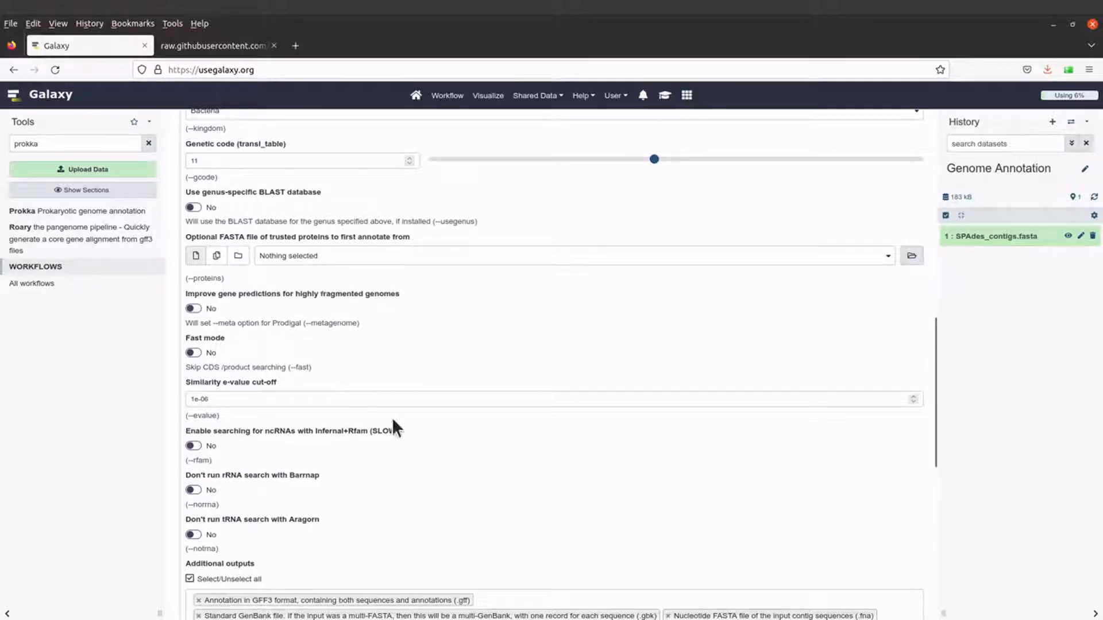
{"action": "scroll", "coordinate": [392, 418], "scroll_direction": "down", "scroll_amount": 4}
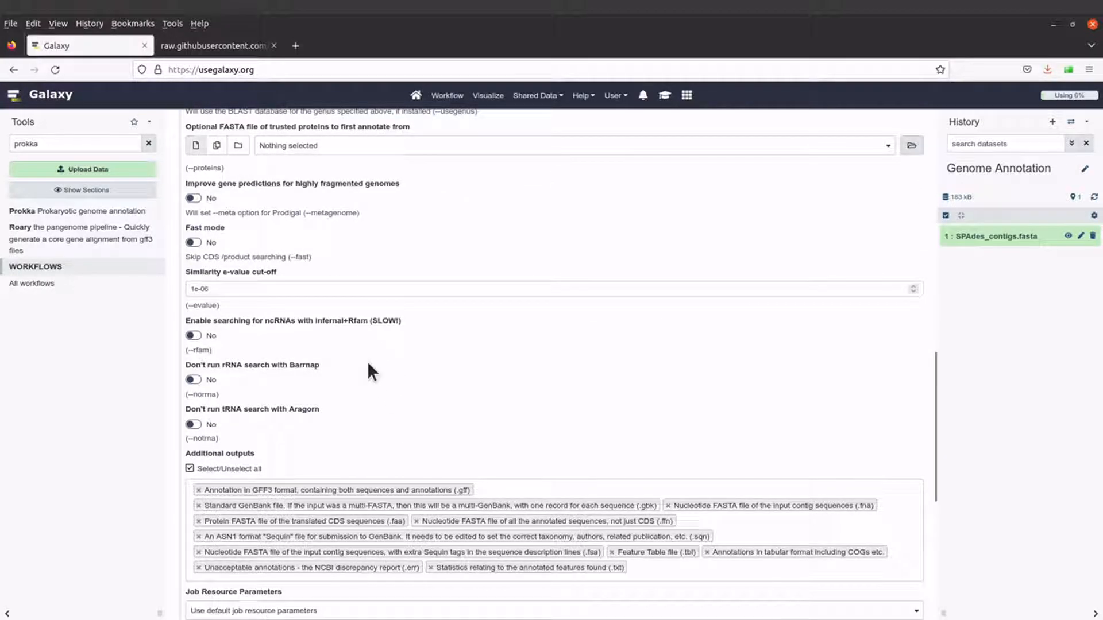
{"action": "scroll", "coordinate": [368, 364], "scroll_direction": "down", "scroll_amount": 5}
{"action": "scroll", "coordinate": [370, 271], "scroll_direction": "up", "scroll_amount": 11}
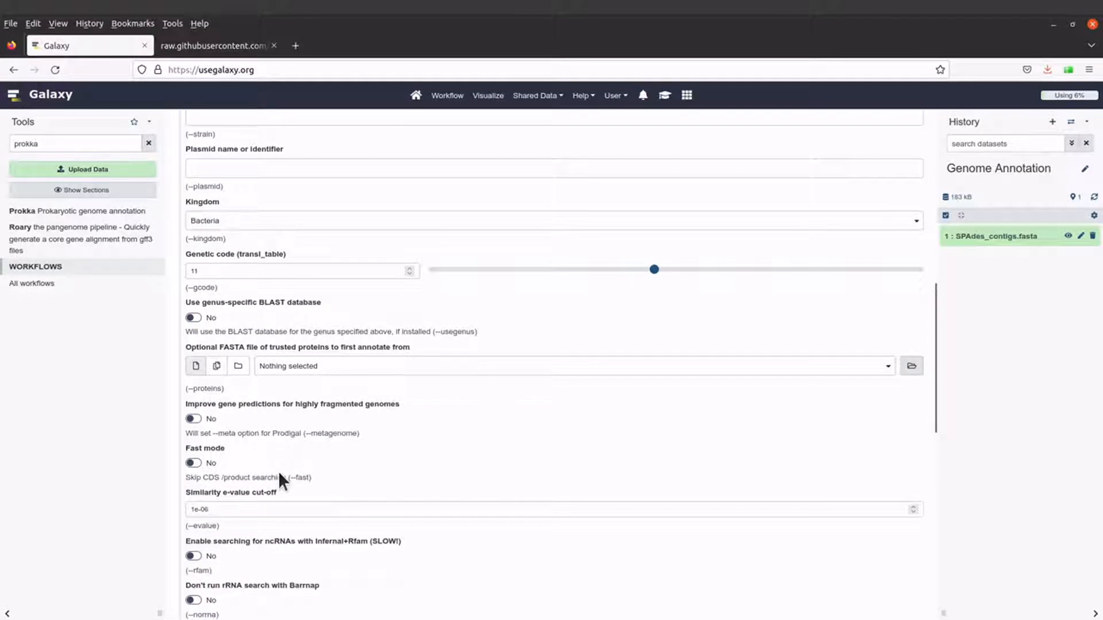
Run Prokka on SPAdes_contigs.fasta with all additional outputs selected and default job resources, and review the list of outputs
{"action": "scroll", "coordinate": [278, 471], "scroll_direction": "down", "scroll_amount": 10}
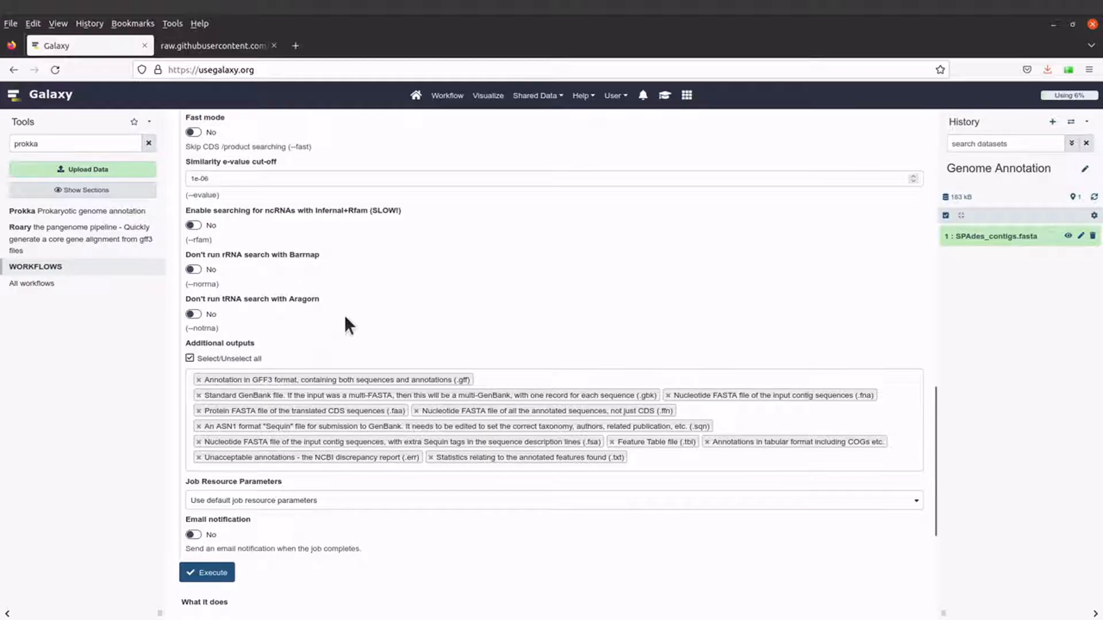
{"action": "scroll", "coordinate": [345, 318], "scroll_direction": "down", "scroll_amount": 2}
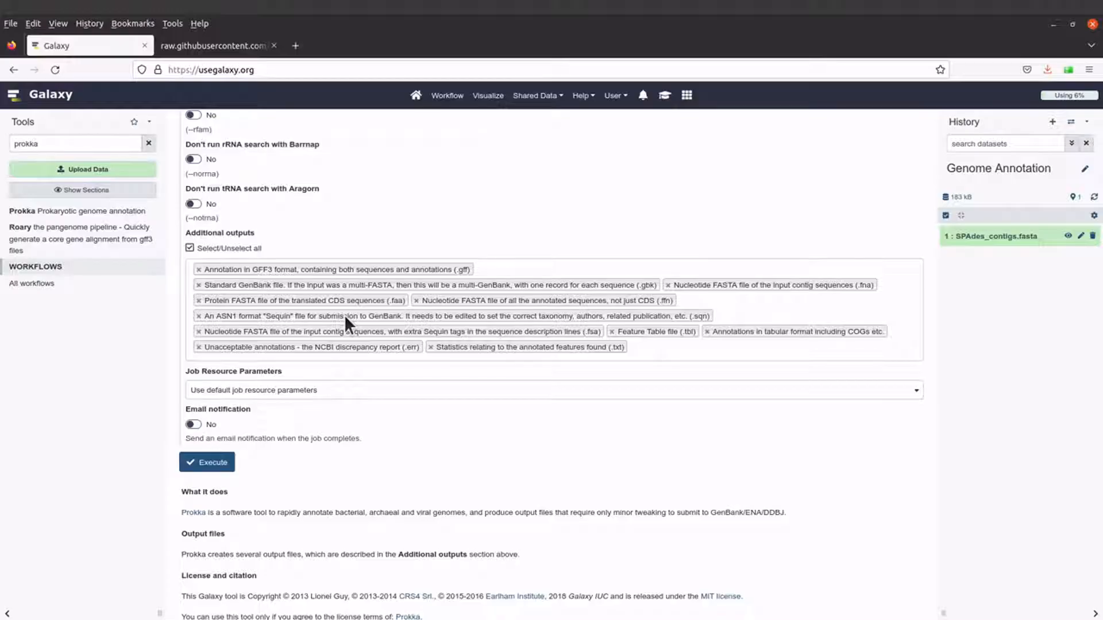
{"action": "scroll", "coordinate": [373, 460], "scroll_direction": "down", "scroll_amount": 1}
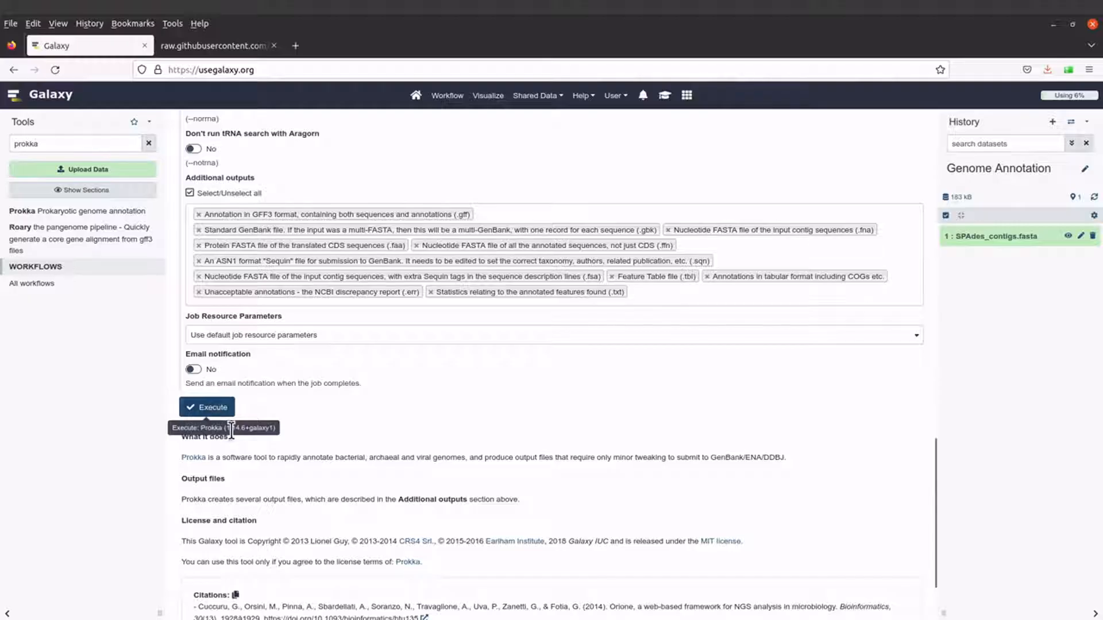
{"action": "left_click", "coordinate": [212, 406]}
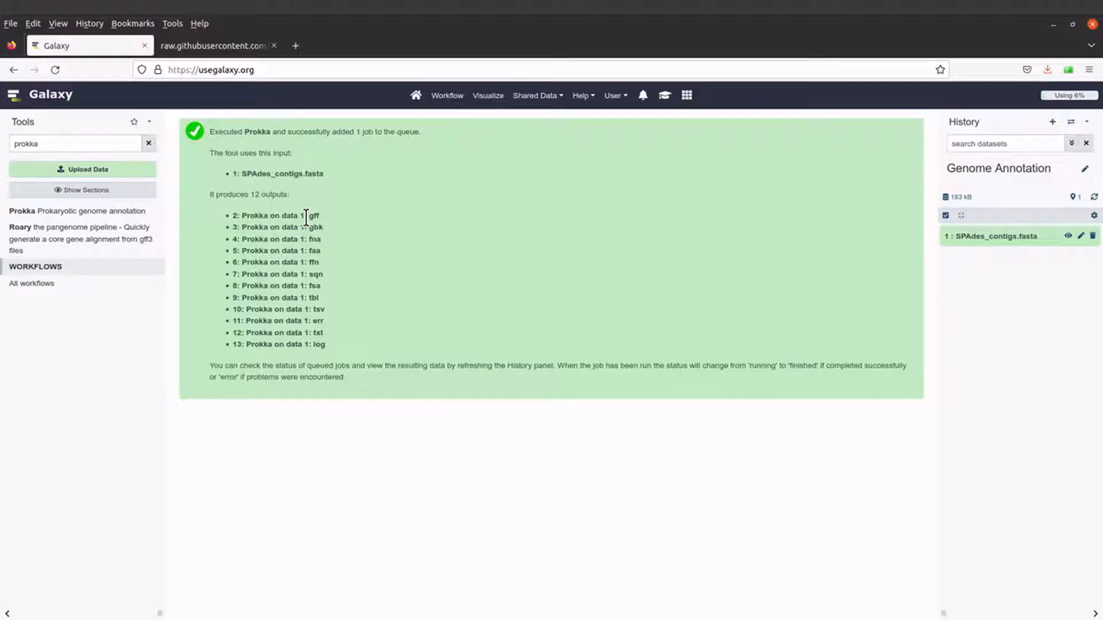
{"action": "left_click_drag", "start_coordinate": [305, 217], "coordinate": [301, 345]}
{"action": "left_click", "coordinate": [297, 345]}
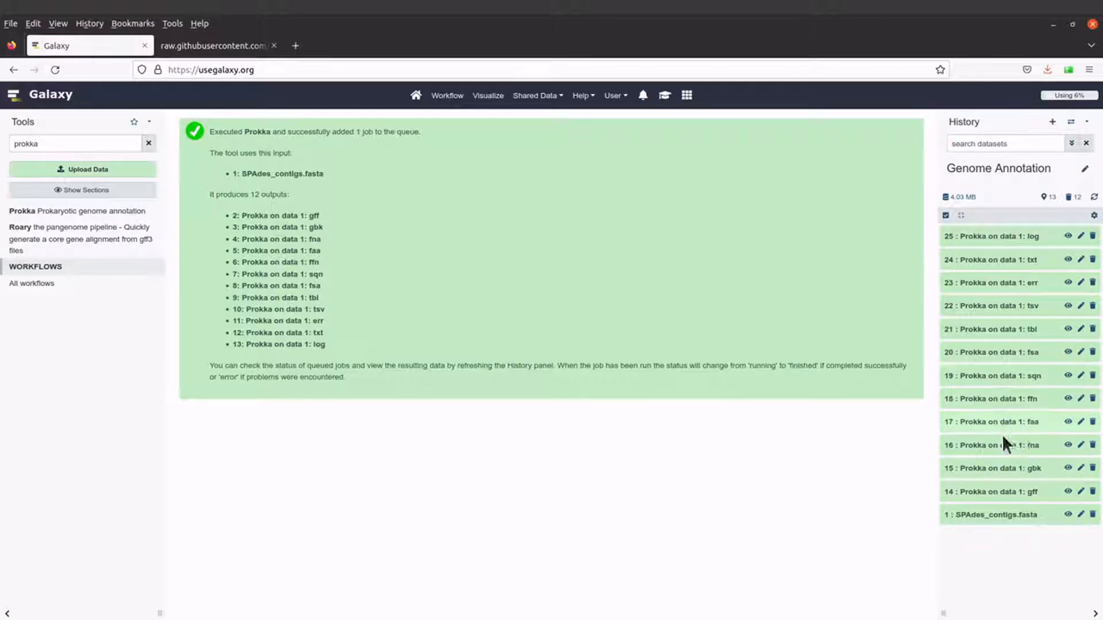
Start downloading the Prokka gbk dataset from the history, with the Genome Annotation folder in Home as the save location
{"action": "left_click", "coordinate": [1024, 472]}
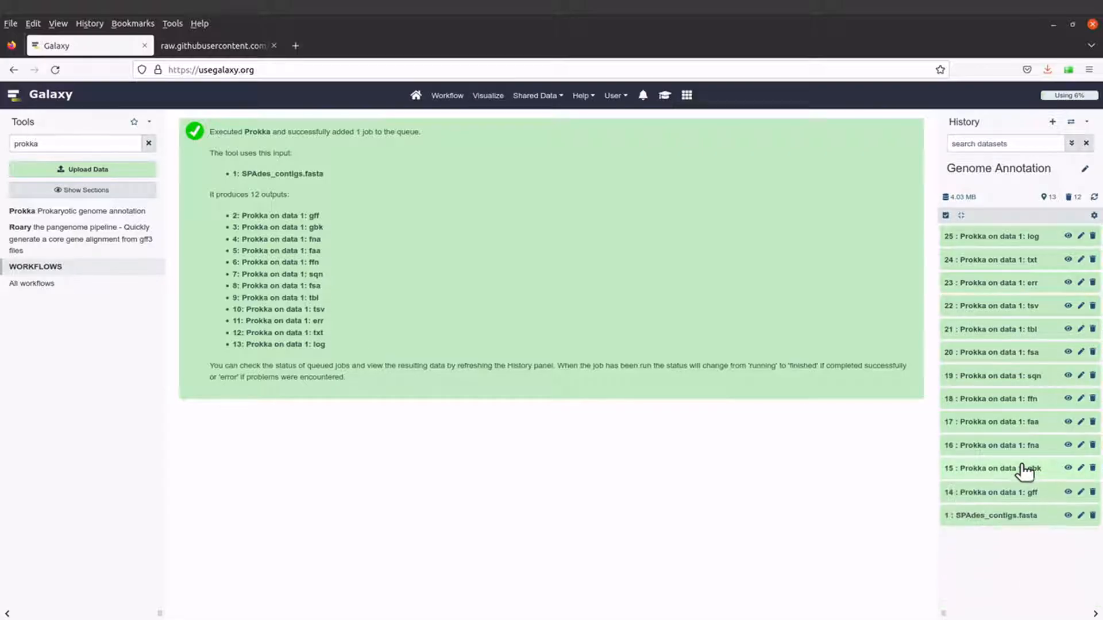
{"action": "scroll", "coordinate": [1051, 527], "scroll_direction": "down", "scroll_amount": 3}
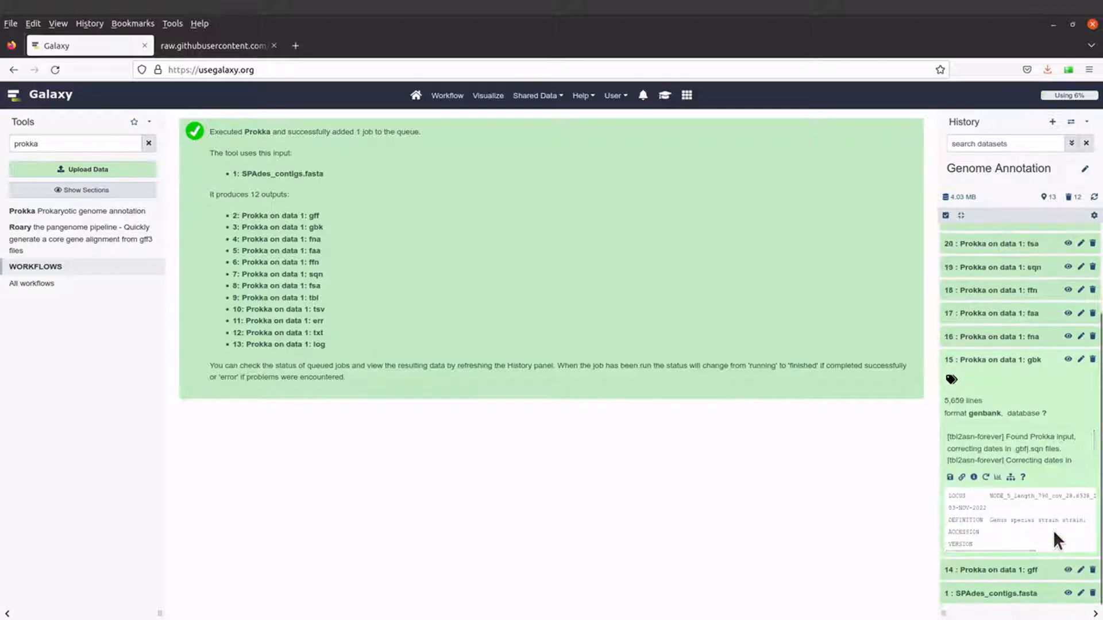
{"action": "left_click", "coordinate": [950, 479]}
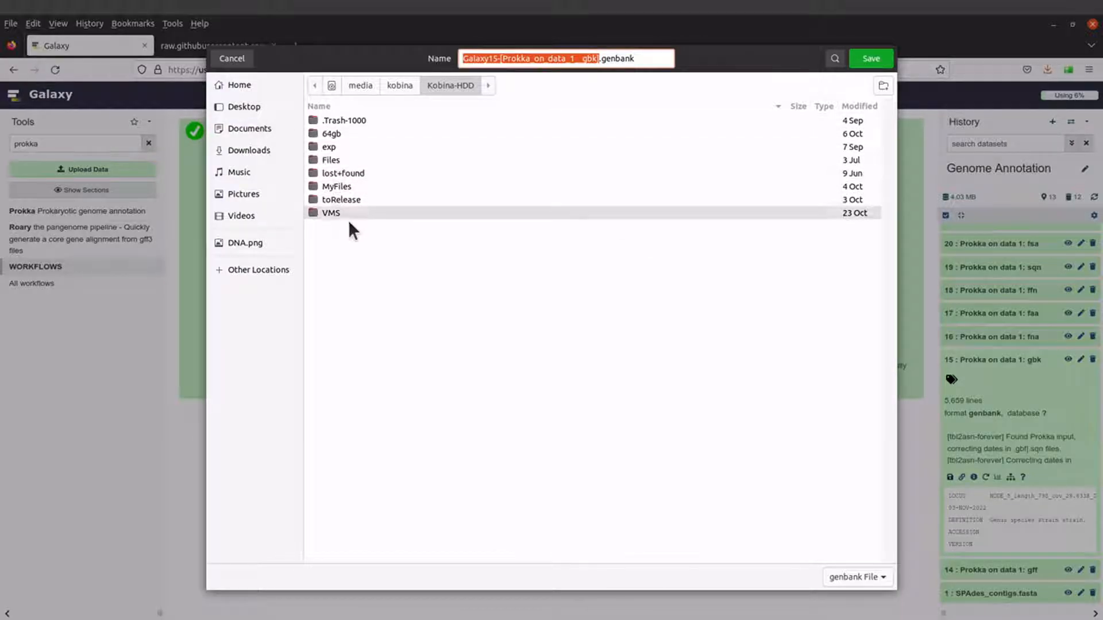
{"action": "left_click", "coordinate": [265, 90]}
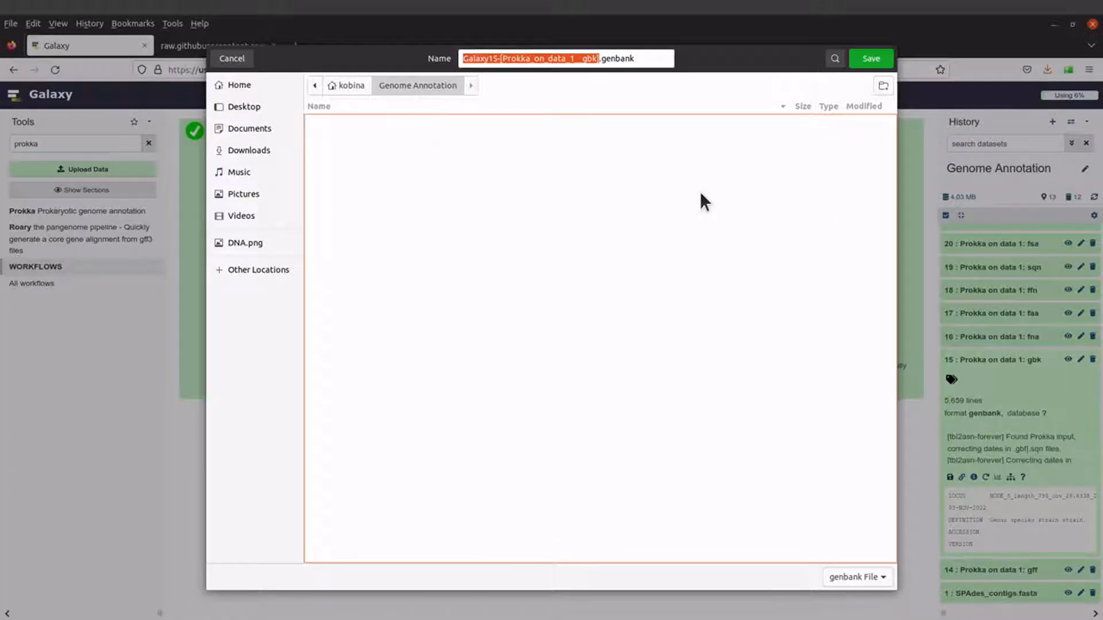
Create a folder named PROKKA_OUTPUT inside the Genome Annotation folder for the download
{"action": "left_click", "coordinate": [883, 86]}
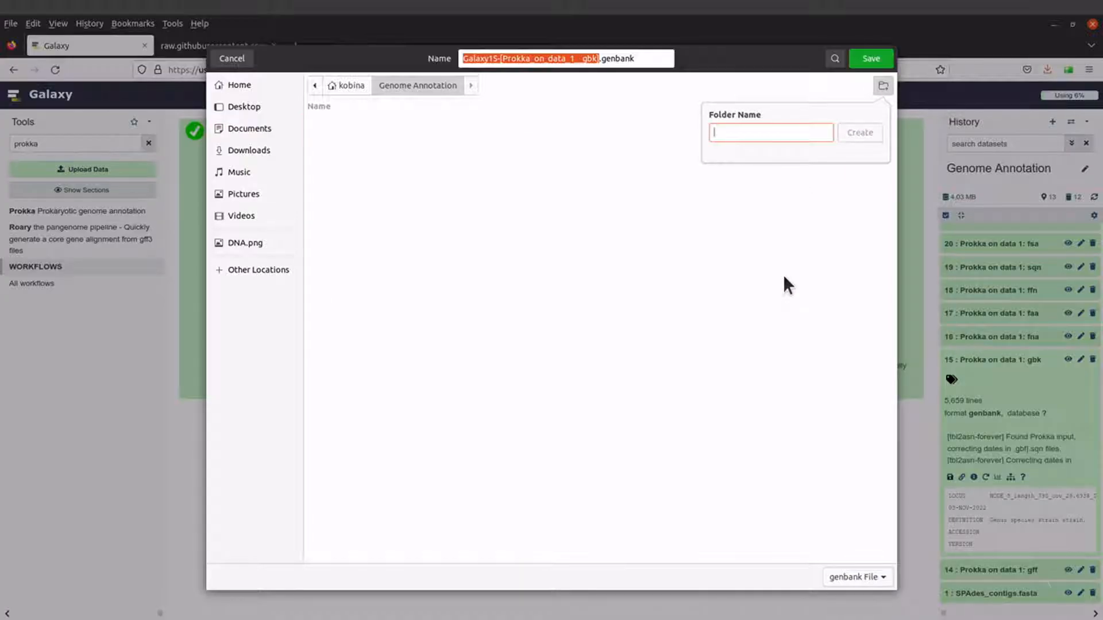
{"action": "type", "text": "PROKKA"}
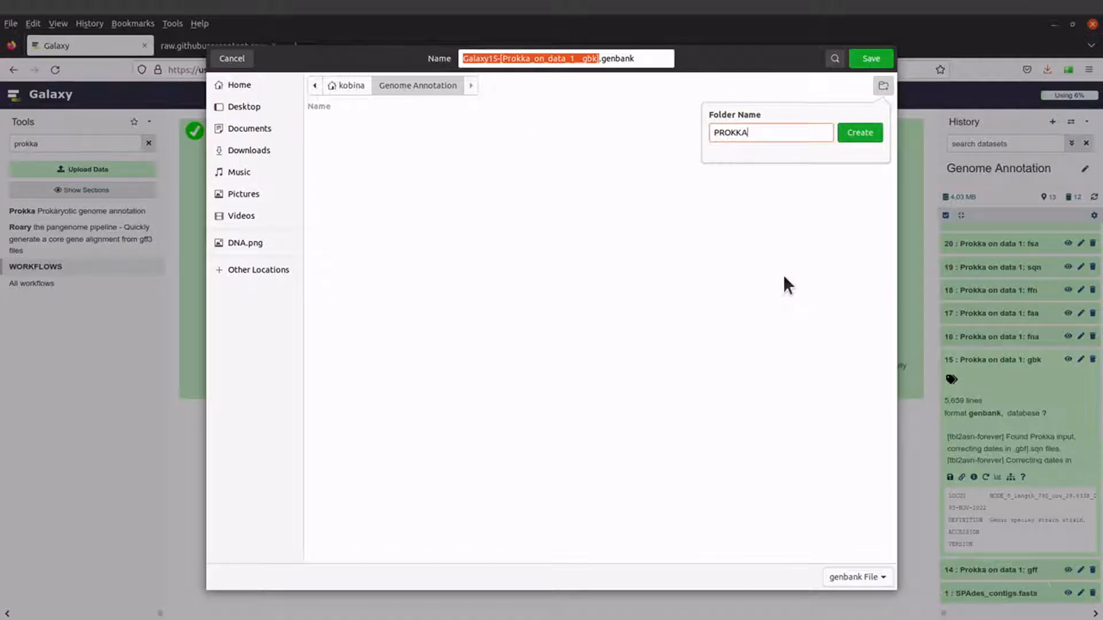
{"action": "type", "text": "_OUTPUT"}
{"action": "left_click", "coordinate": [873, 133]}
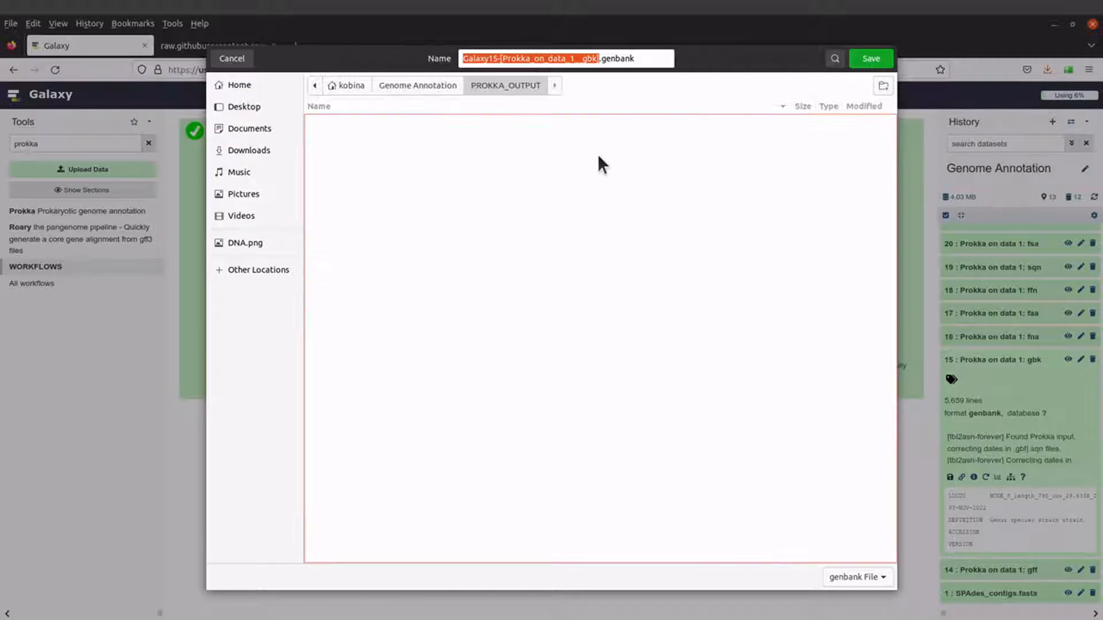
Name the downloaded file MU45.gbk and save it in the PROKKA_OUTPUT folder
{"action": "left_click", "coordinate": [595, 58]}
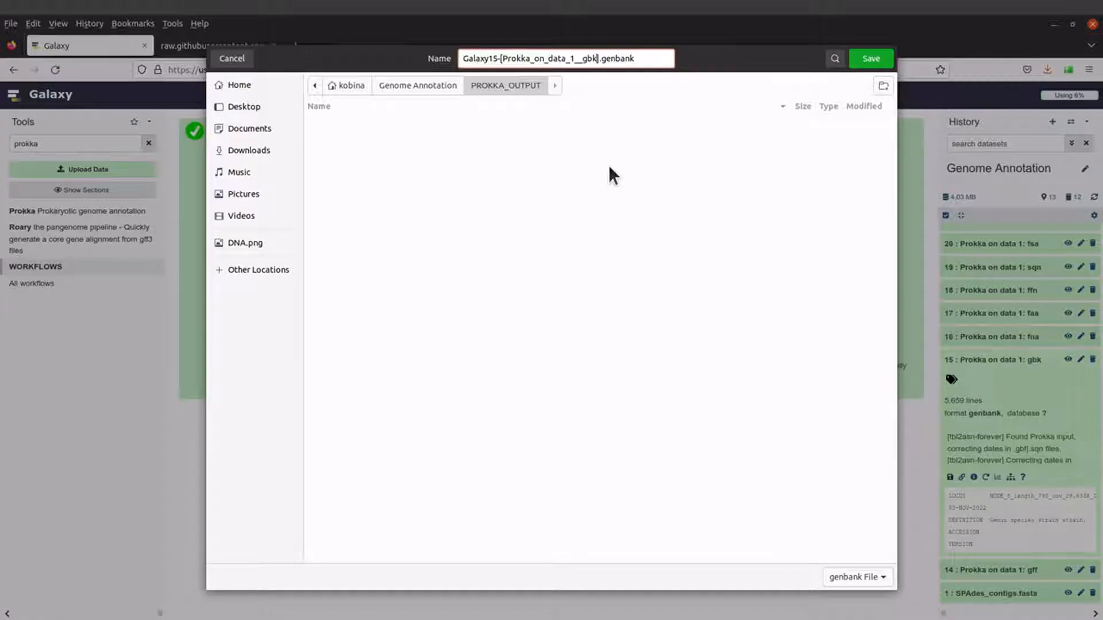
{"action": "key", "text": "BackSpace"}
{"action": "key", "text": "BackSpace"}
{"action": "key", "text": "BackSpace"}
{"action": "key", "text": "BackSpace"}
{"action": "key", "text": "BackSpace"}
{"action": "key", "text": "BackSpace"}
{"action": "key", "text": "BackSpace"}
{"action": "key", "text": "BackSpace"}
{"action": "key", "text": "BackSpace"}
{"action": "key", "text": "BackSpace"}
{"action": "key", "text": "BackSpace"}
{"action": "key", "text": "BackSpace"}
{"action": "key", "text": "BackSpace"}
{"action": "key", "text": "BackSpace"}
{"action": "key", "text": "BackSpace"}
{"action": "key", "text": "BackSpace"}
{"action": "key", "text": "BackSpace"}
{"action": "key", "text": "BackSpace"}
{"action": "key", "text": "BackSpace"}
{"action": "key", "text": "BackSpace"}
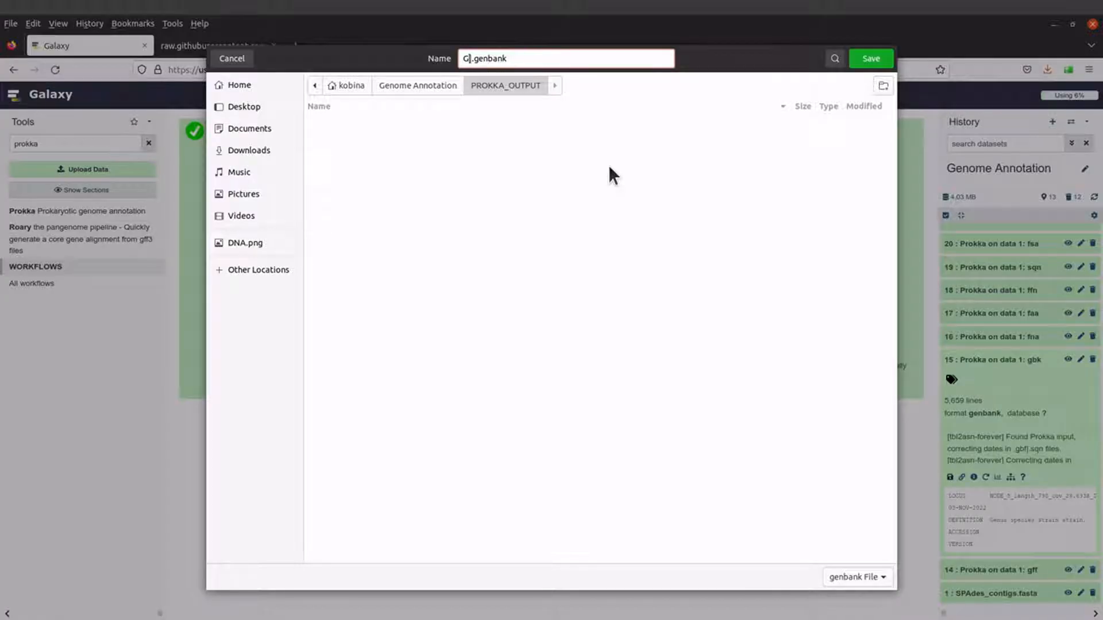
{"action": "key", "text": "BackSpace"}
{"action": "type", "text": "MU45"}
{"action": "key", "text": "BackSpace"}
{"action": "key", "text": "BackSpace"}
{"action": "key", "text": "BackSpace"}
{"action": "key", "text": "BackSpace"}
{"action": "key", "text": "BackSpace"}
{"action": "key", "text": "BackSpace"}
{"action": "type", "text": "bk"}
{"action": "key", "text": "Left"}
{"action": "key", "text": "Left"}
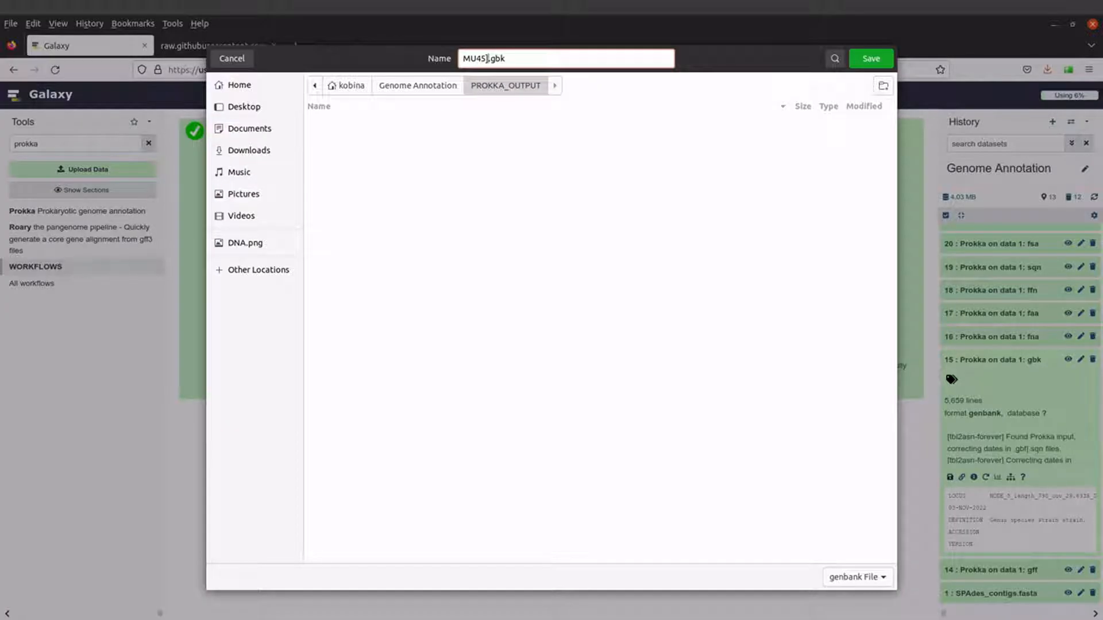
{"action": "key", "text": "BackSpace"}
{"action": "left_click", "coordinate": [874, 63]}
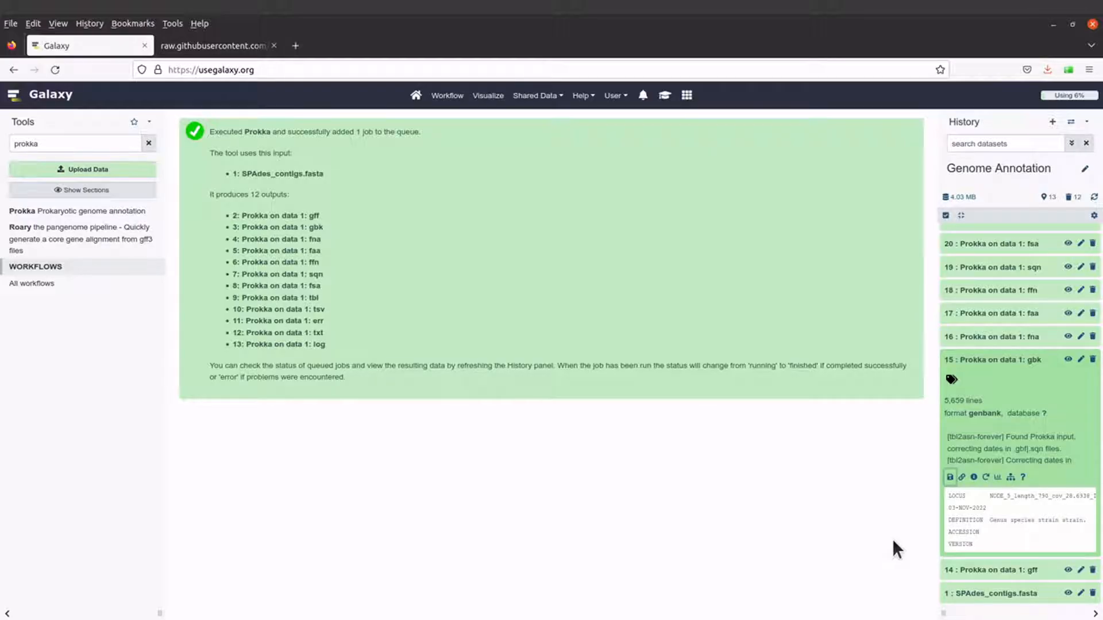
Show the downloaded MU45.gbk in its containing folder in the file manager, and return to Galaxy
{"action": "left_click", "coordinate": [1047, 69]}
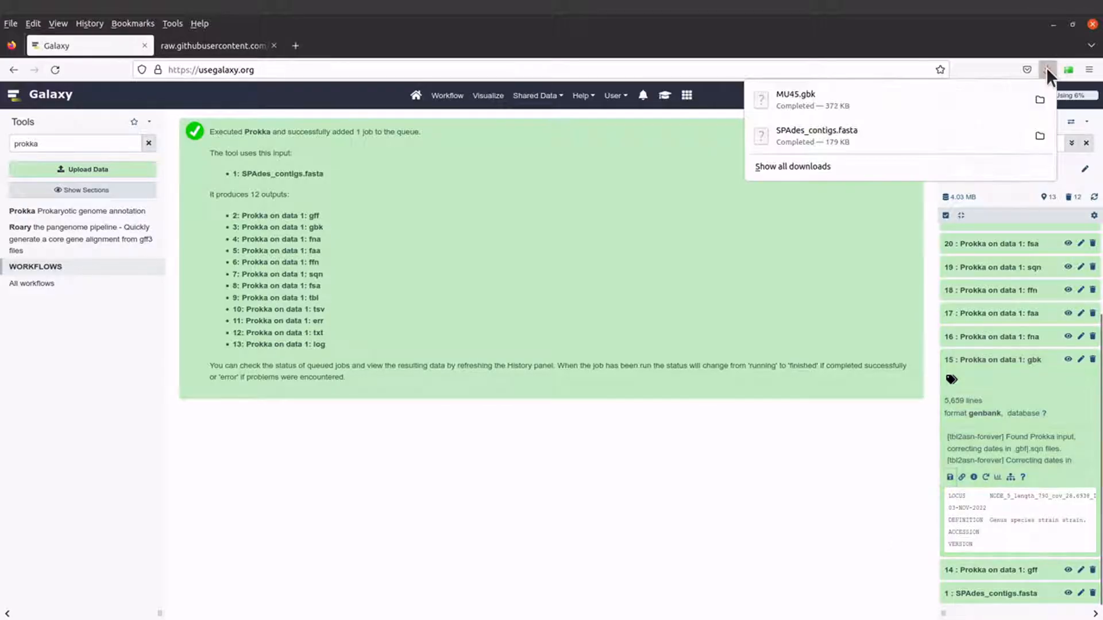
{"action": "left_click", "coordinate": [1039, 101]}
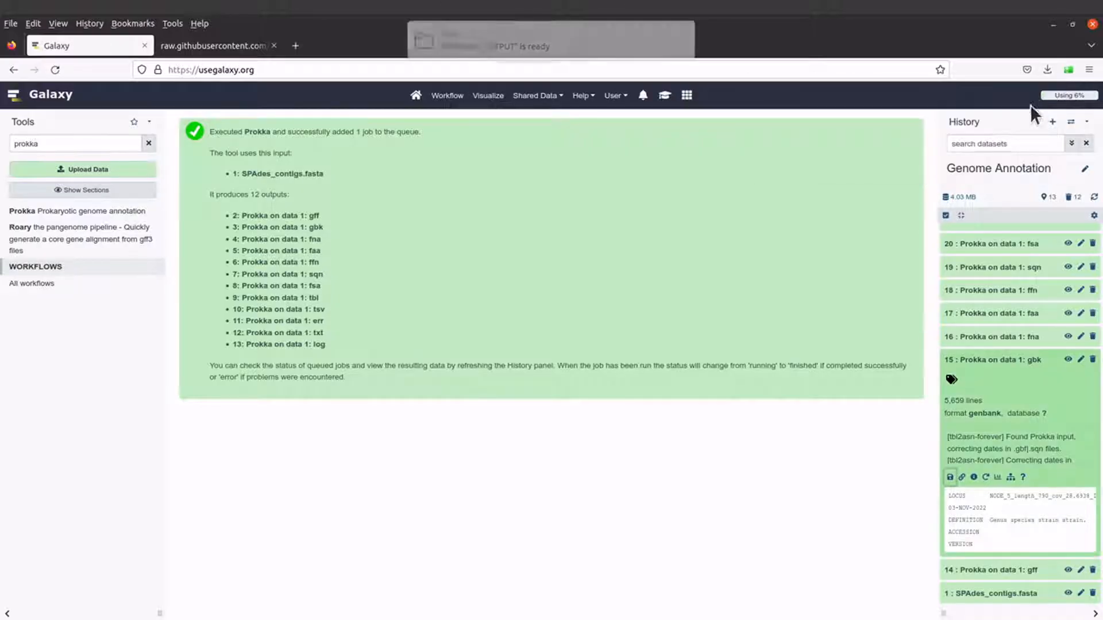
{"action": "left_click", "coordinate": [564, 46]}
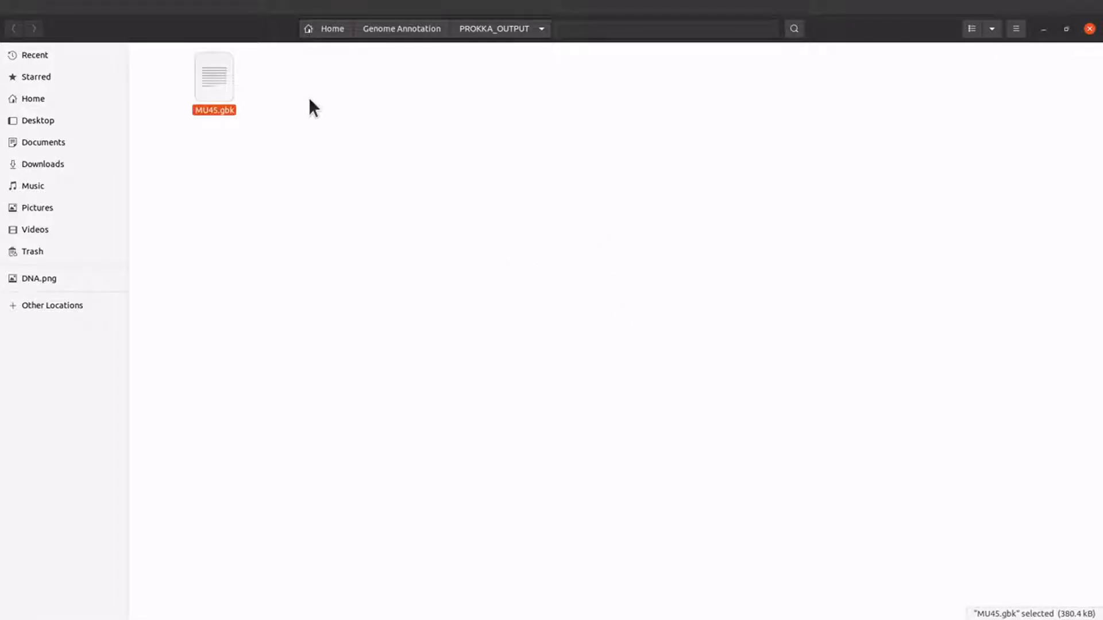
{"action": "left_click", "coordinate": [226, 161]}
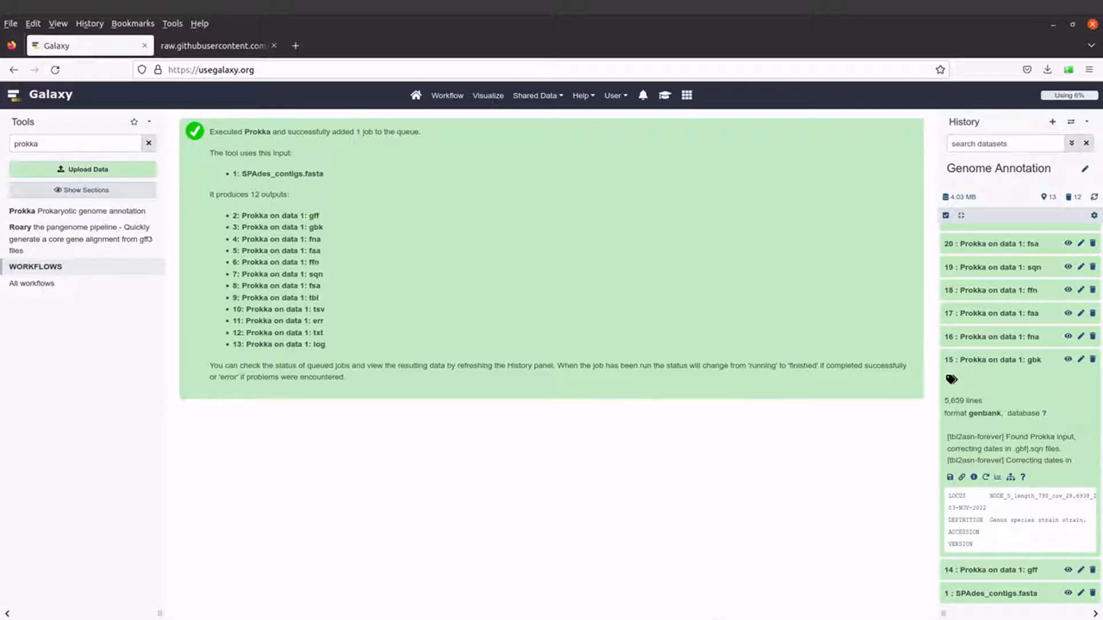
Collapse the gbk dataset and generate an export archive of the Genome Annotation history
{"action": "left_click", "coordinate": [1009, 361]}
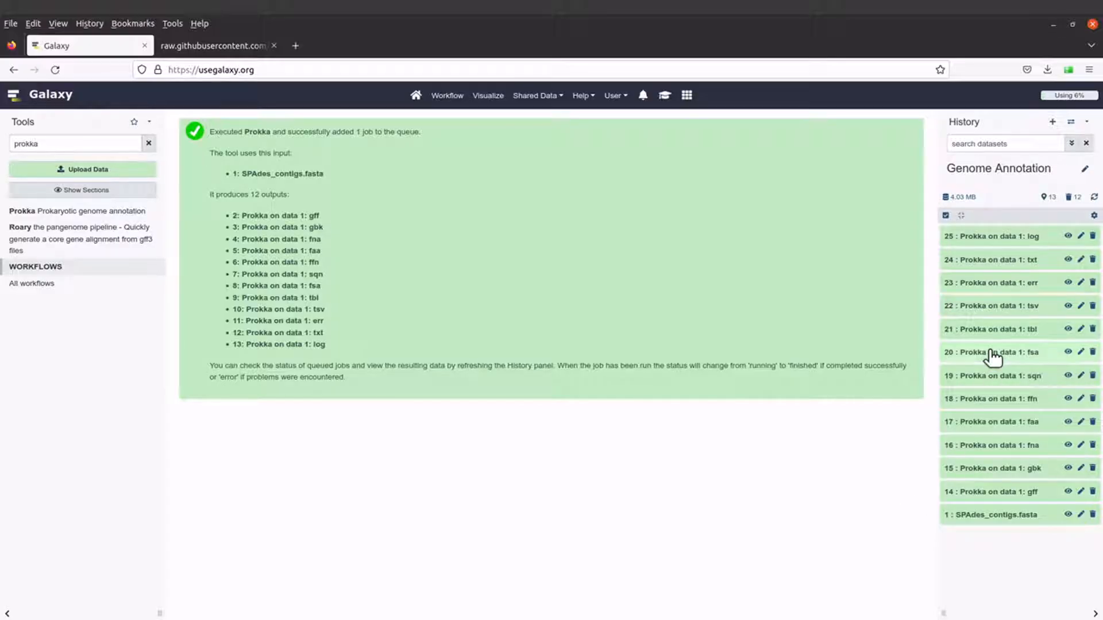
{"action": "left_click", "coordinate": [1087, 123]}
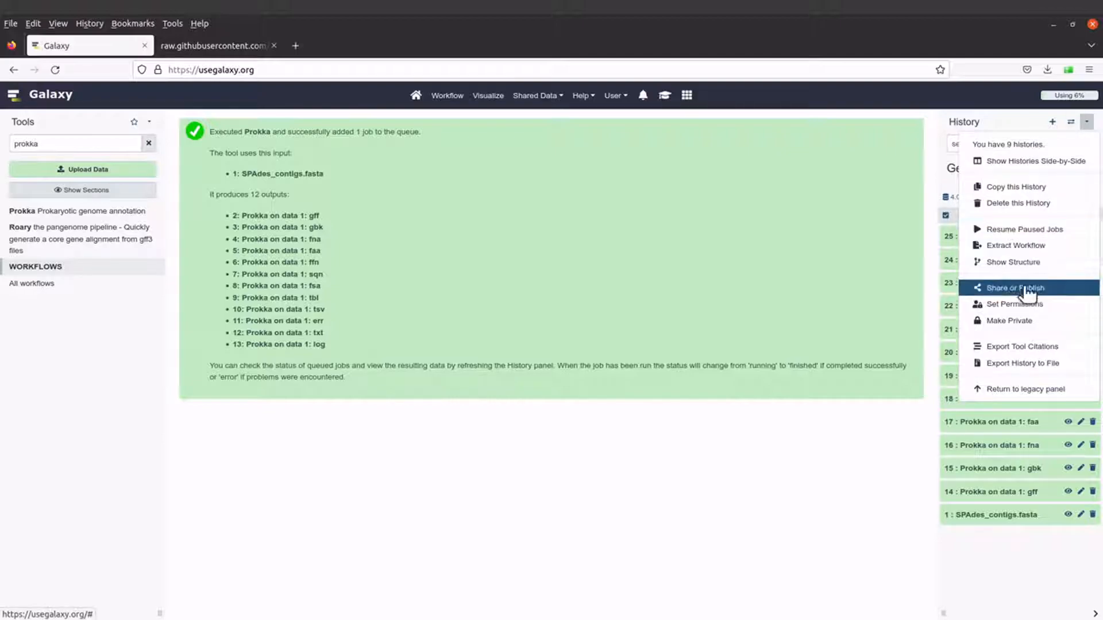
{"action": "left_click", "coordinate": [1026, 364]}
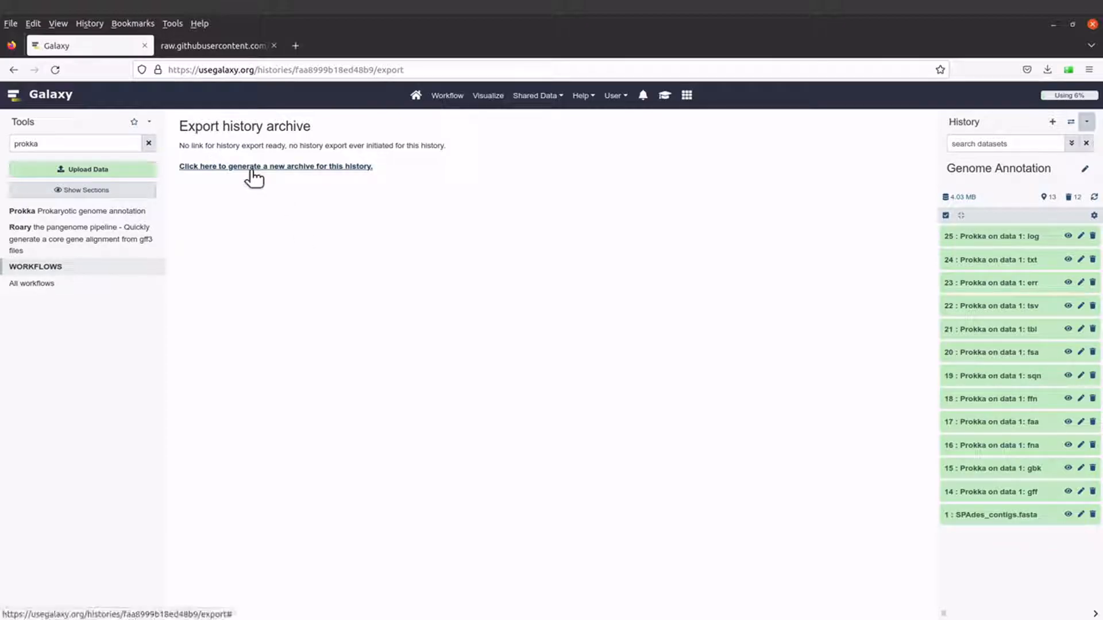
{"action": "left_click", "coordinate": [283, 167]}
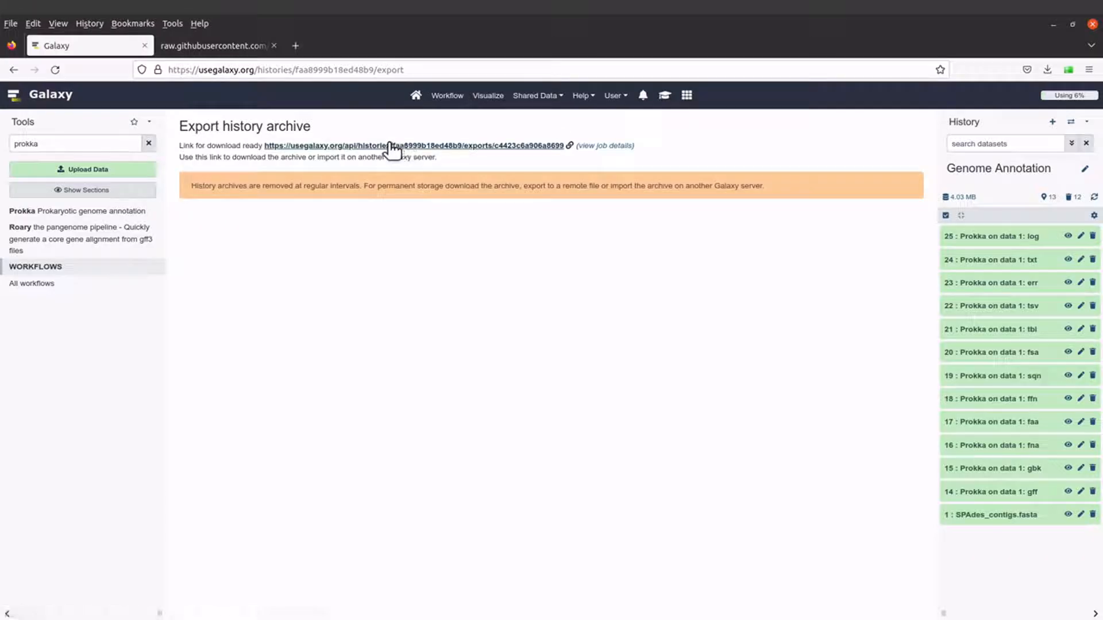
Download the history archive as Galaxy-History-Genome-Annotation.tar.gz into the PROKKA_OUTPUT folder and show it in the file manager
{"action": "left_click", "coordinate": [373, 145]}
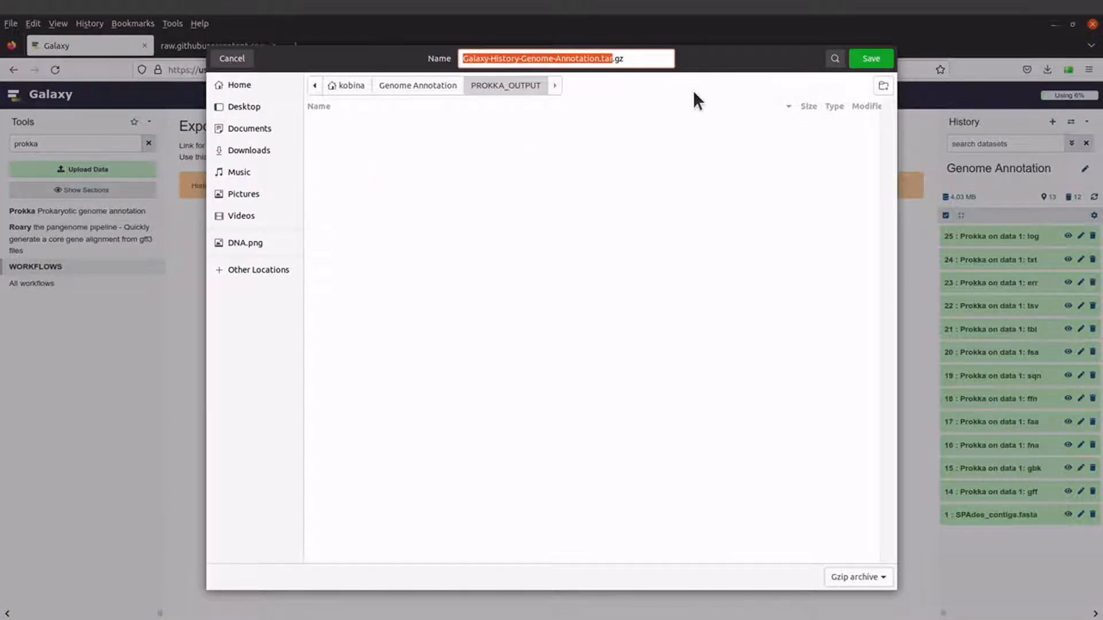
{"action": "left_click", "coordinate": [867, 57]}
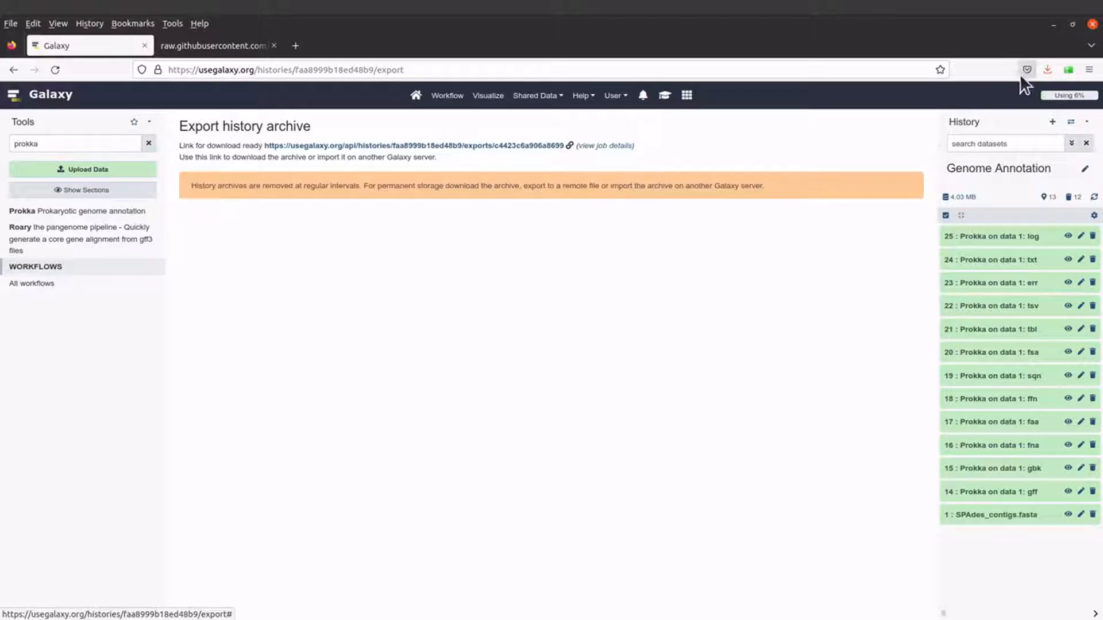
{"action": "left_click", "coordinate": [1046, 68]}
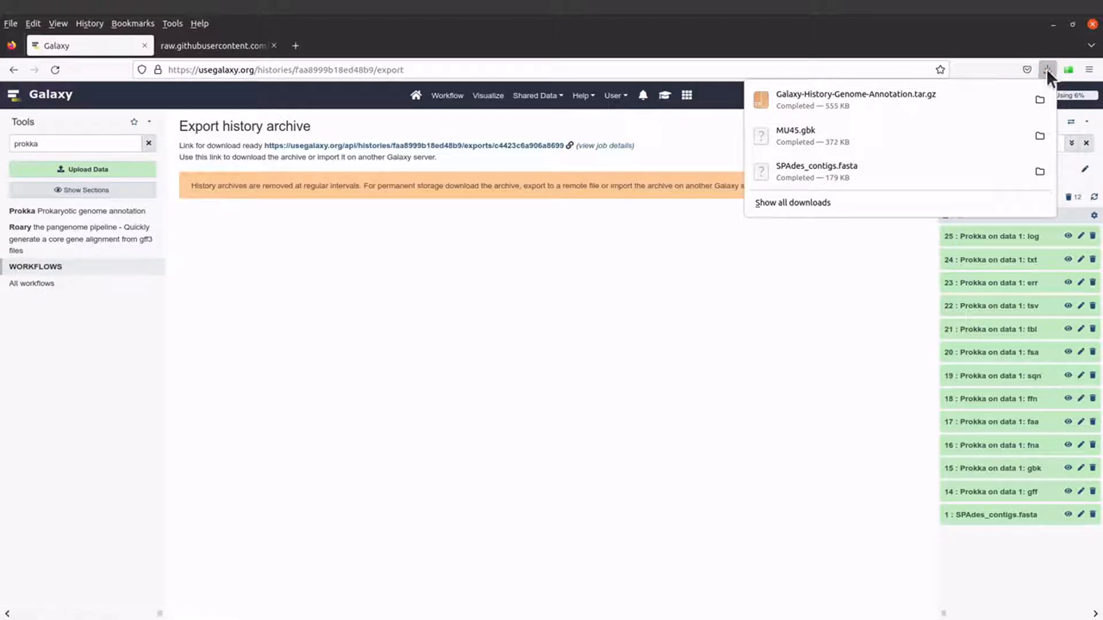
{"action": "left_click", "coordinate": [1040, 100]}
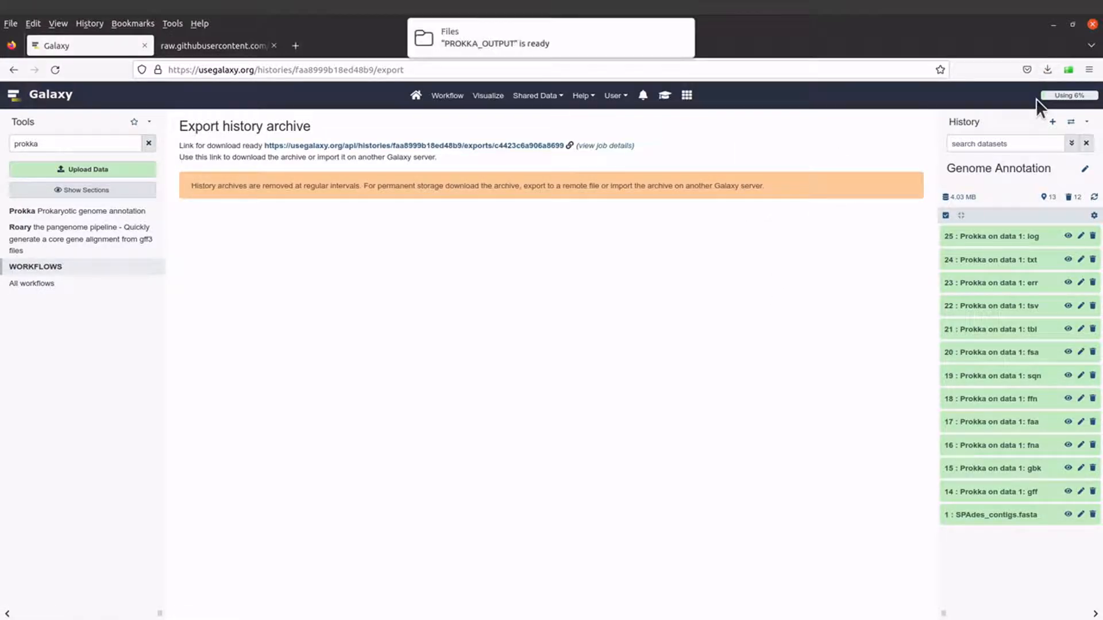
{"action": "left_click", "coordinate": [617, 34]}
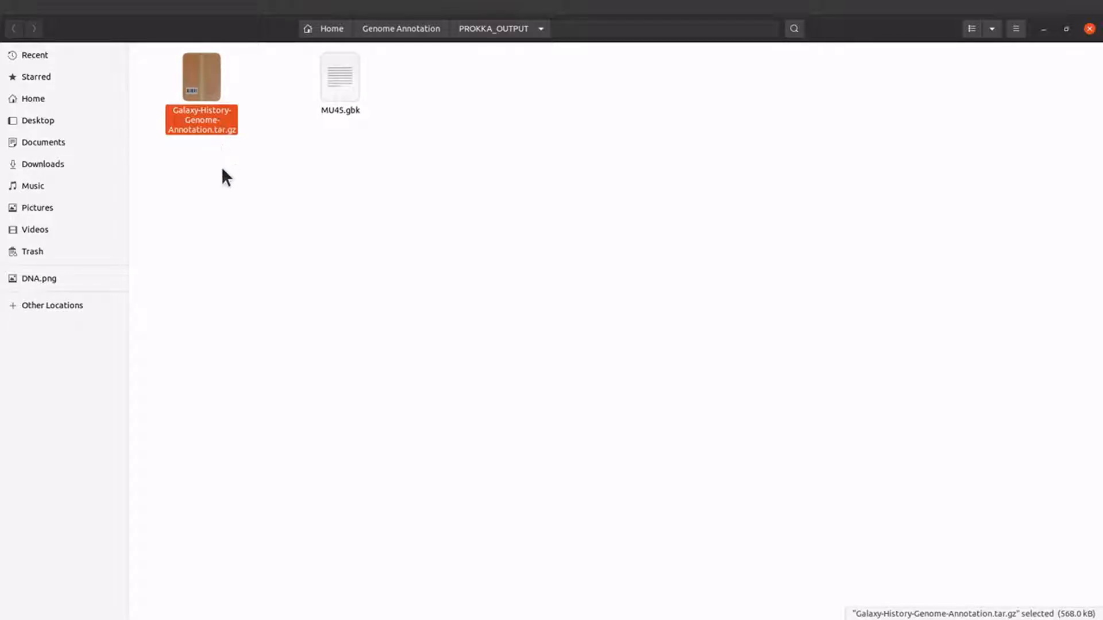
Extract all files from the datasets folder of Galaxy-History-Genome-Annotation.tar.gz into the PROKKA_OUTPUT folder
{"action": "double_click", "coordinate": [207, 80]}
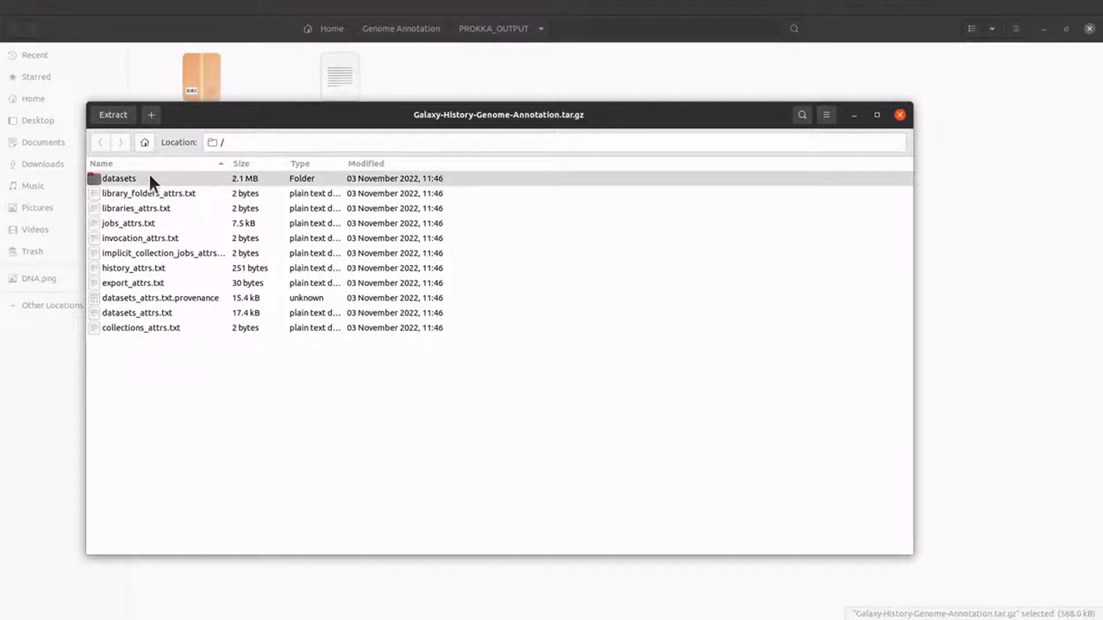
{"action": "double_click", "coordinate": [147, 177]}
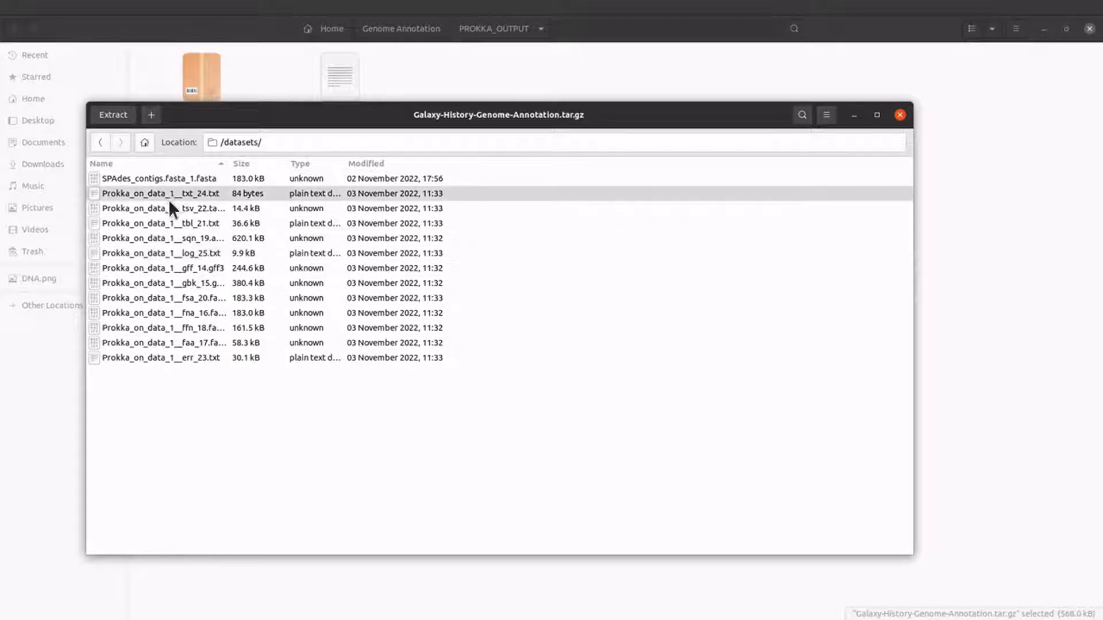
{"action": "left_click", "coordinate": [168, 358]}
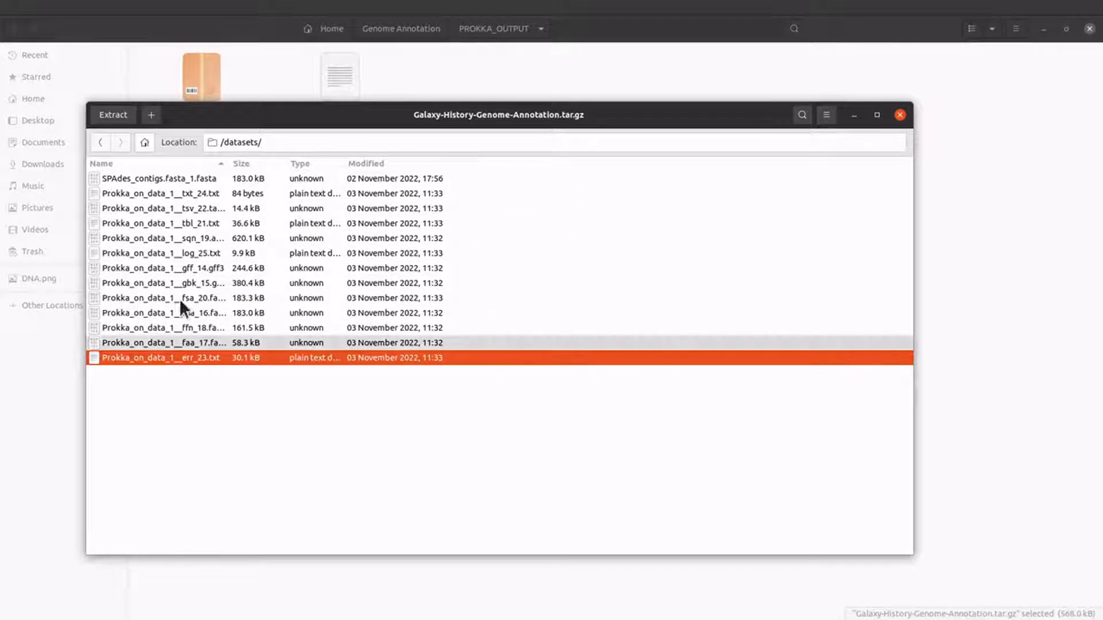
{"action": "left_click", "coordinate": [177, 179]}
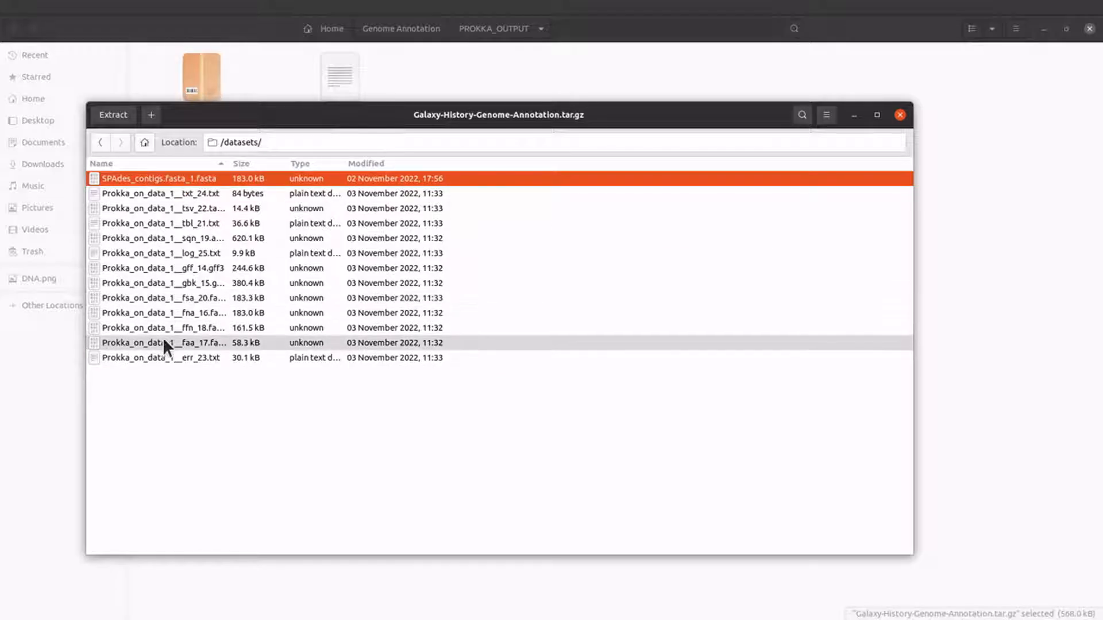
{"action": "left_click", "coordinate": [159, 357], "text": "shift"}
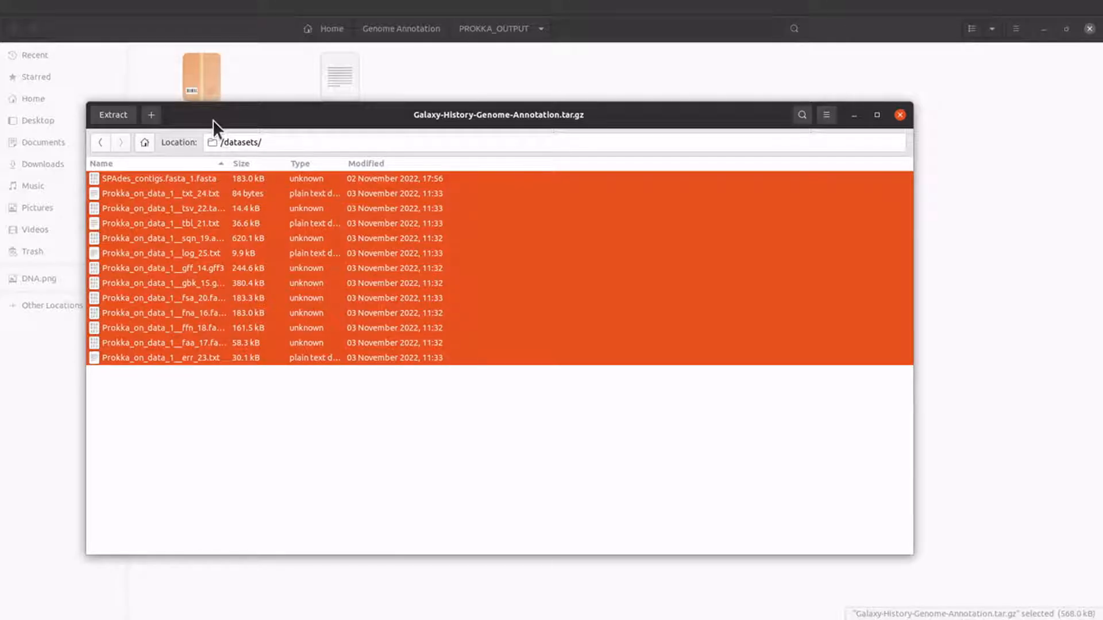
{"action": "left_click_drag", "start_coordinate": [213, 120], "coordinate": [507, 196]}
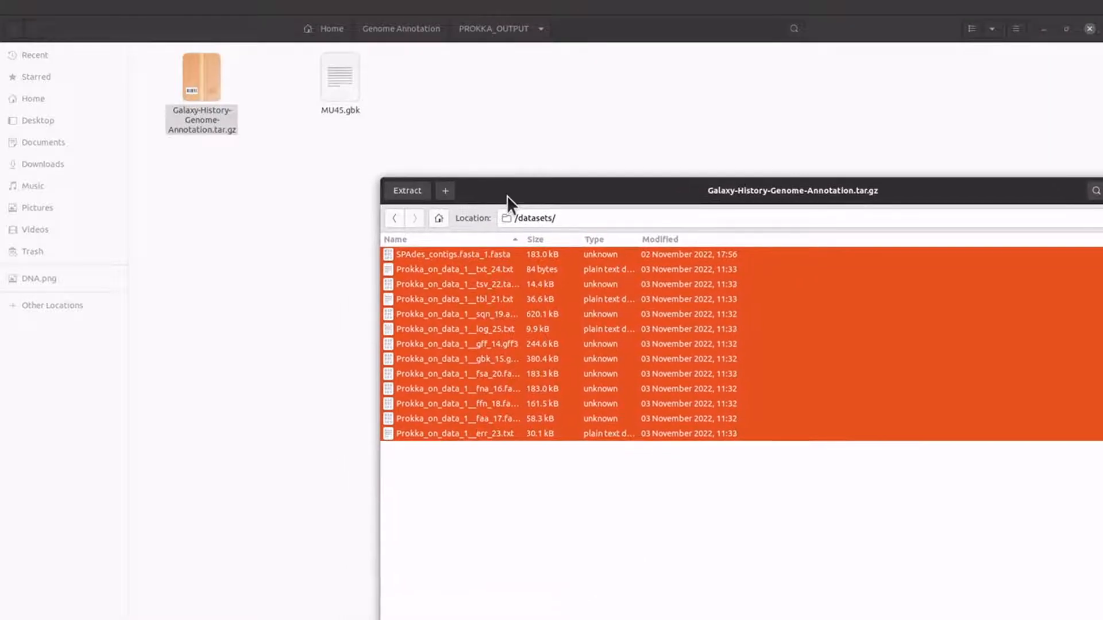
{"action": "left_click_drag", "start_coordinate": [467, 253], "coordinate": [254, 217]}
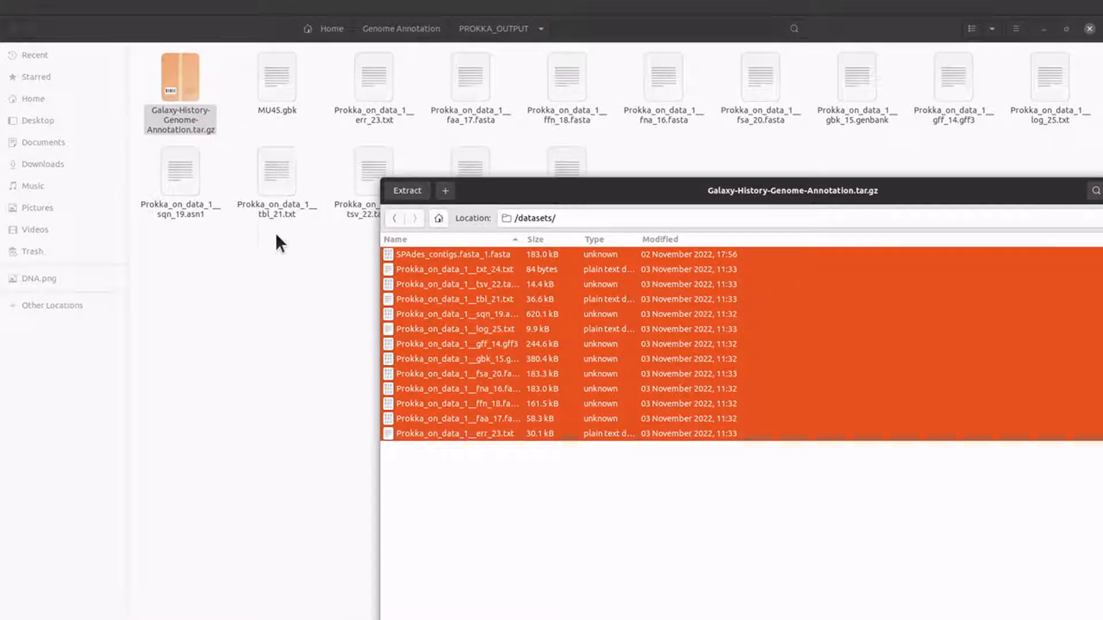
{"action": "left_click", "coordinate": [287, 314]}
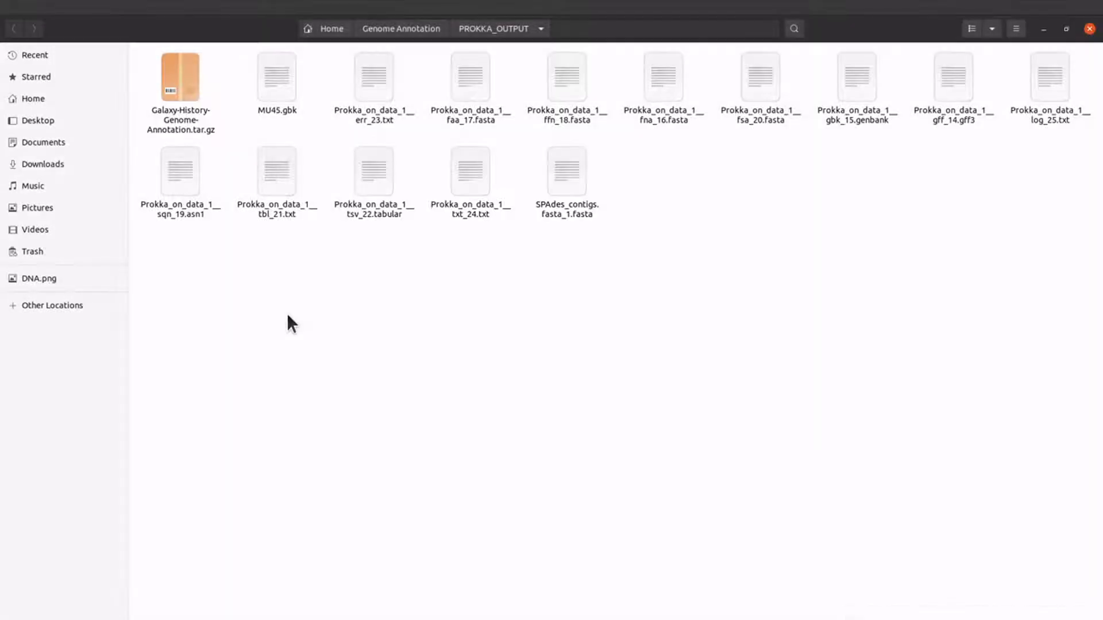
Examine which Prokka output files and formats are in PROKKA_OUTPUT, going through them one by one
{"action": "left_click", "coordinate": [286, 96]}
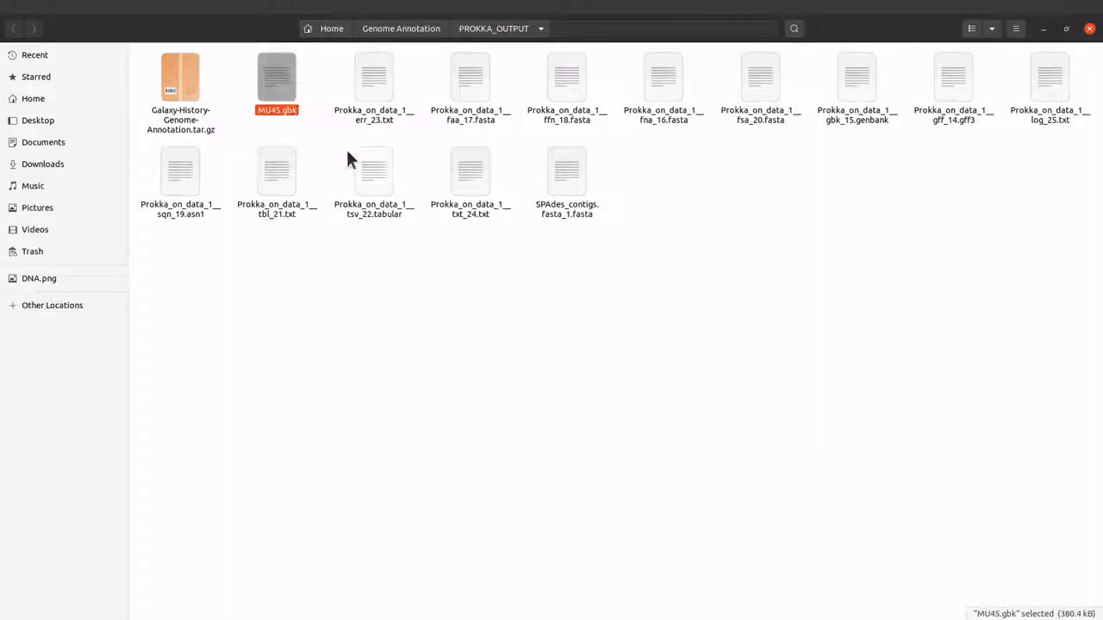
{"action": "left_click", "coordinate": [571, 198]}
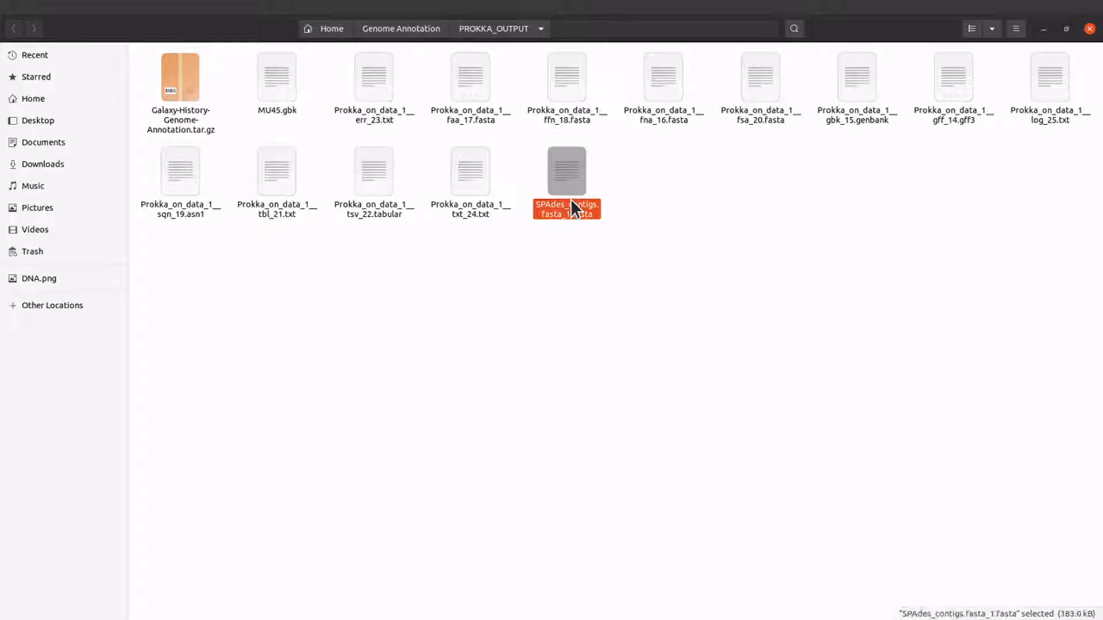
{"action": "left_click", "coordinate": [472, 173]}
{"action": "left_click", "coordinate": [376, 168]}
{"action": "left_click", "coordinate": [289, 172]}
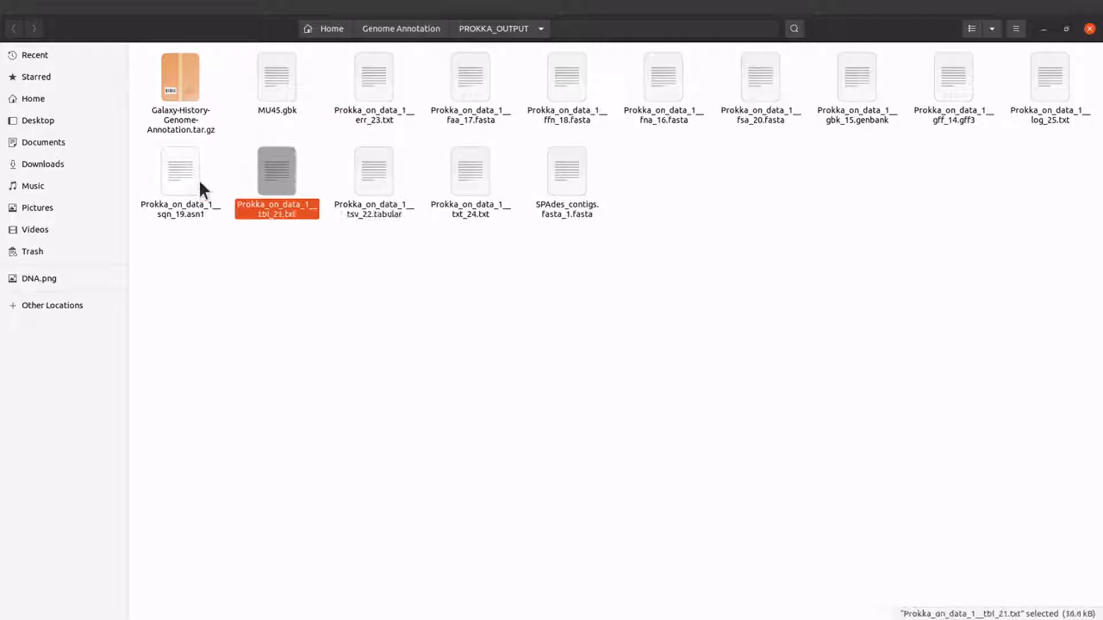
{"action": "left_click", "coordinate": [197, 180]}
{"action": "left_click", "coordinate": [362, 112]}
{"action": "left_click", "coordinate": [462, 108]}
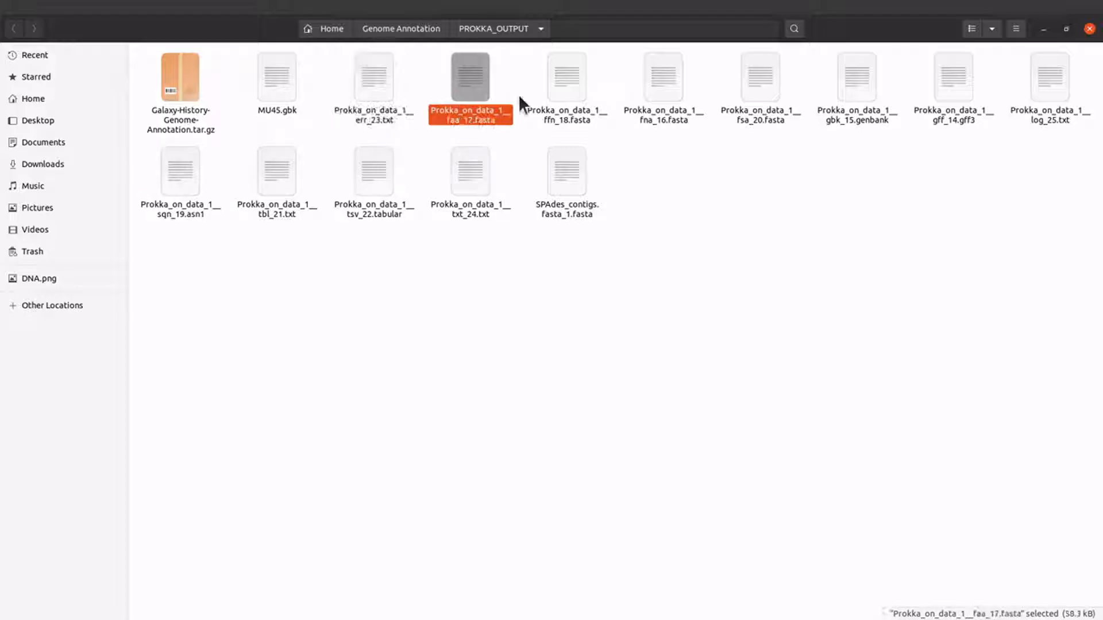
{"action": "left_click", "coordinate": [558, 110]}
{"action": "left_click", "coordinate": [653, 111]}
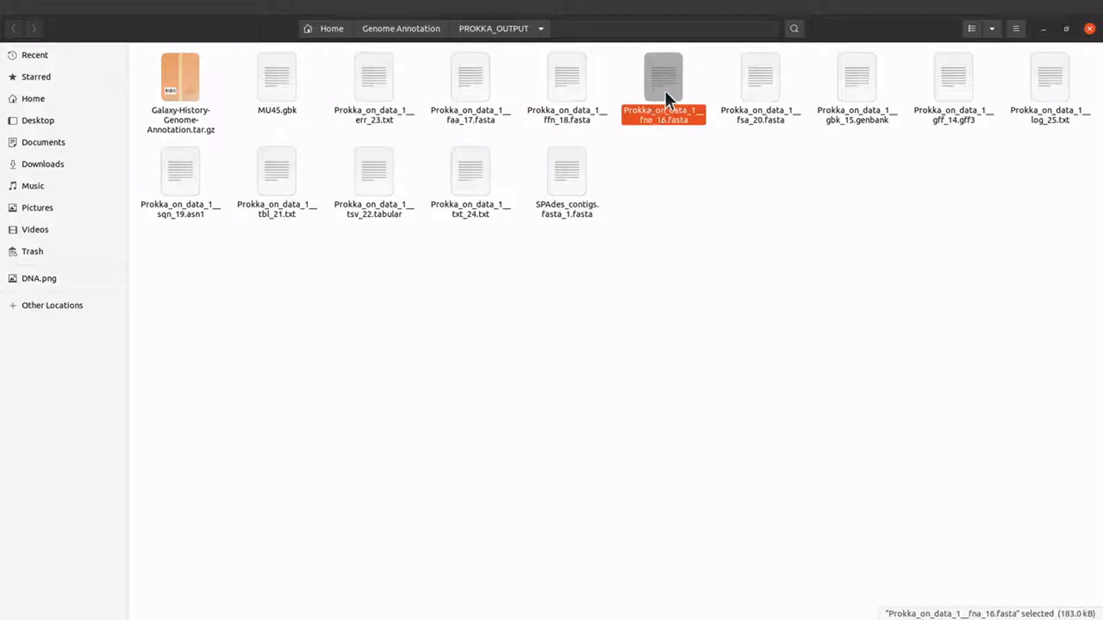
Open Prokka_on_data_1__fna_16.fasta in the text editor, look through its contig sequences, and close the file
{"action": "double_click", "coordinate": [664, 91]}
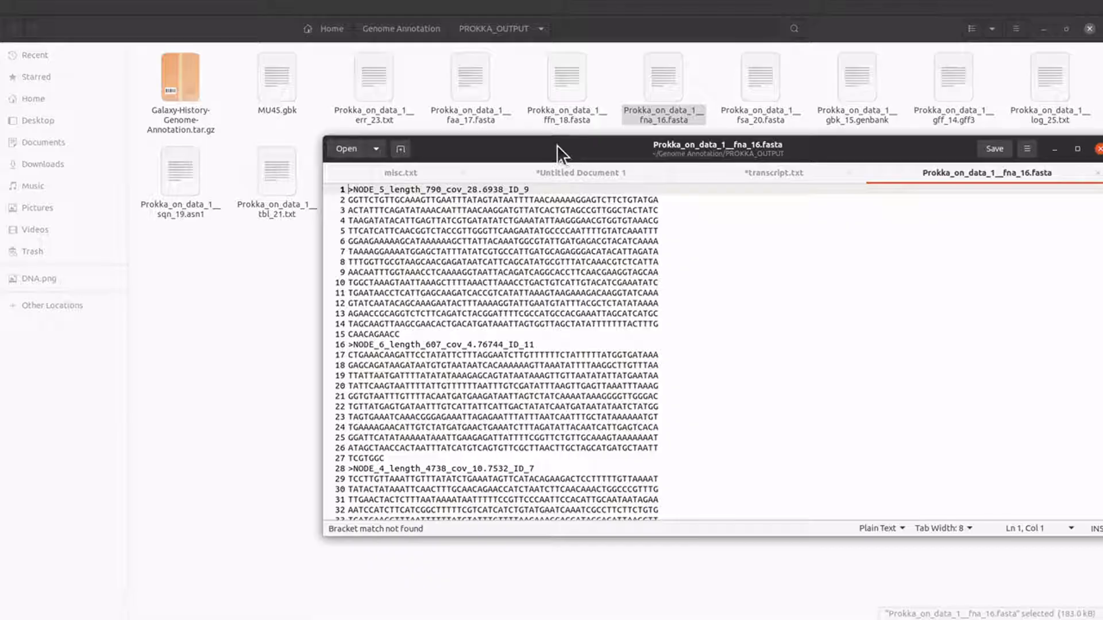
{"action": "scroll", "coordinate": [546, 323], "scroll_direction": "down", "scroll_amount": 10}
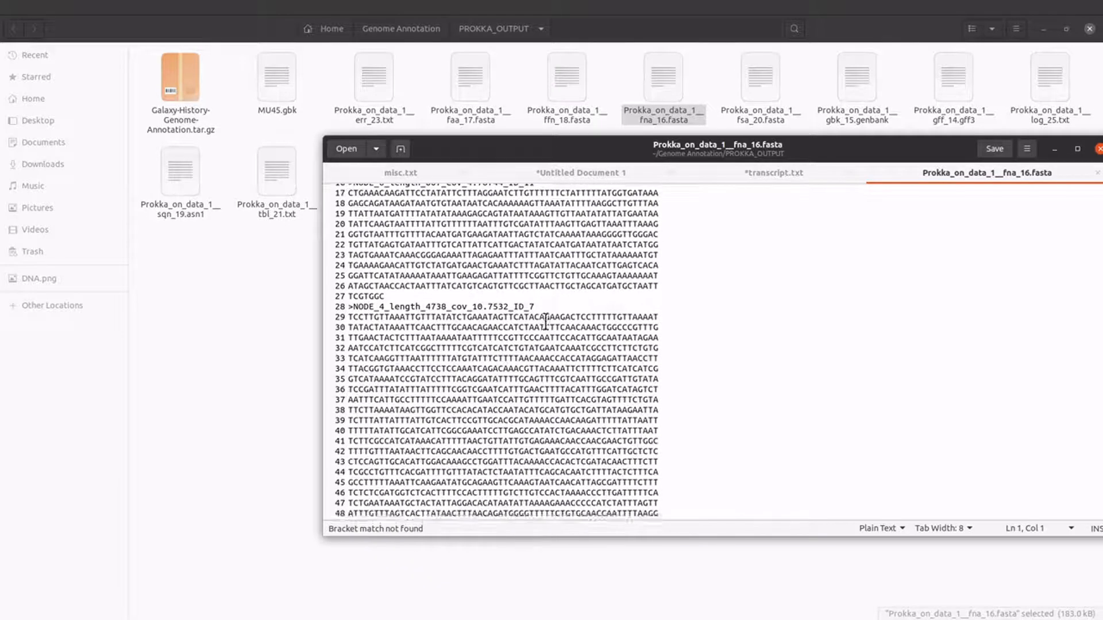
{"action": "scroll", "coordinate": [546, 323], "scroll_direction": "down", "scroll_amount": 15}
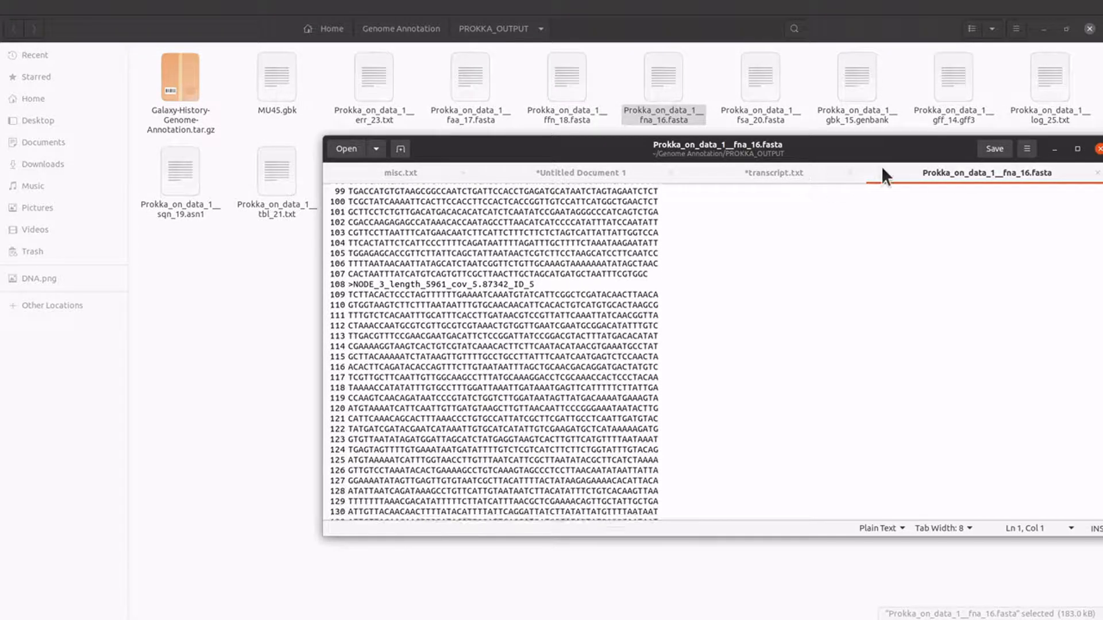
{"action": "left_click_drag", "start_coordinate": [912, 157], "coordinate": [670, 179]}
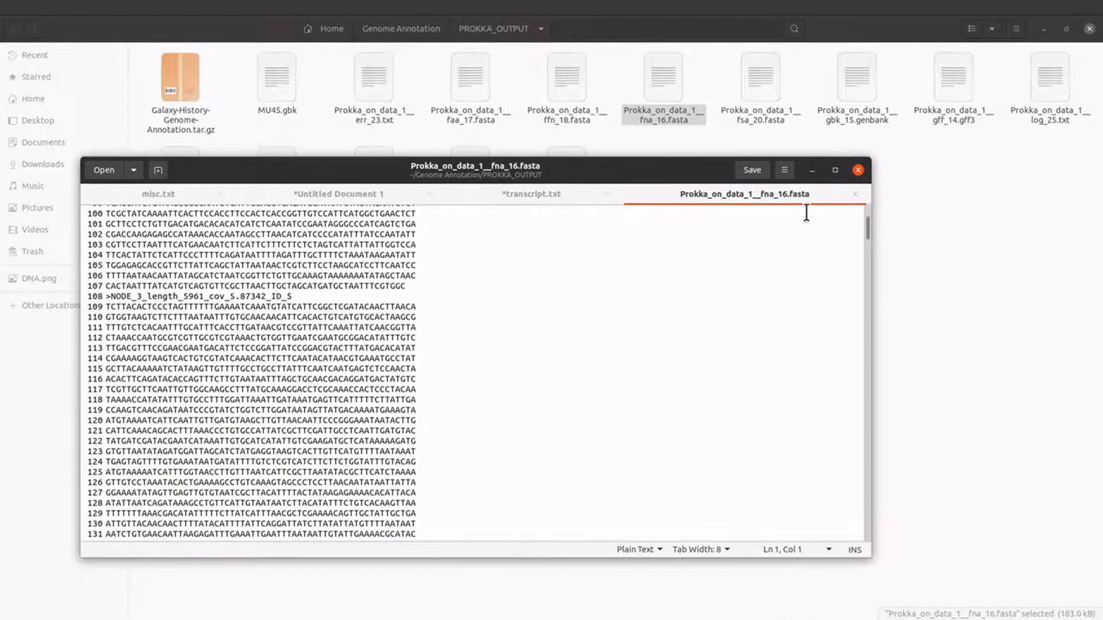
{"action": "left_click", "coordinate": [855, 194]}
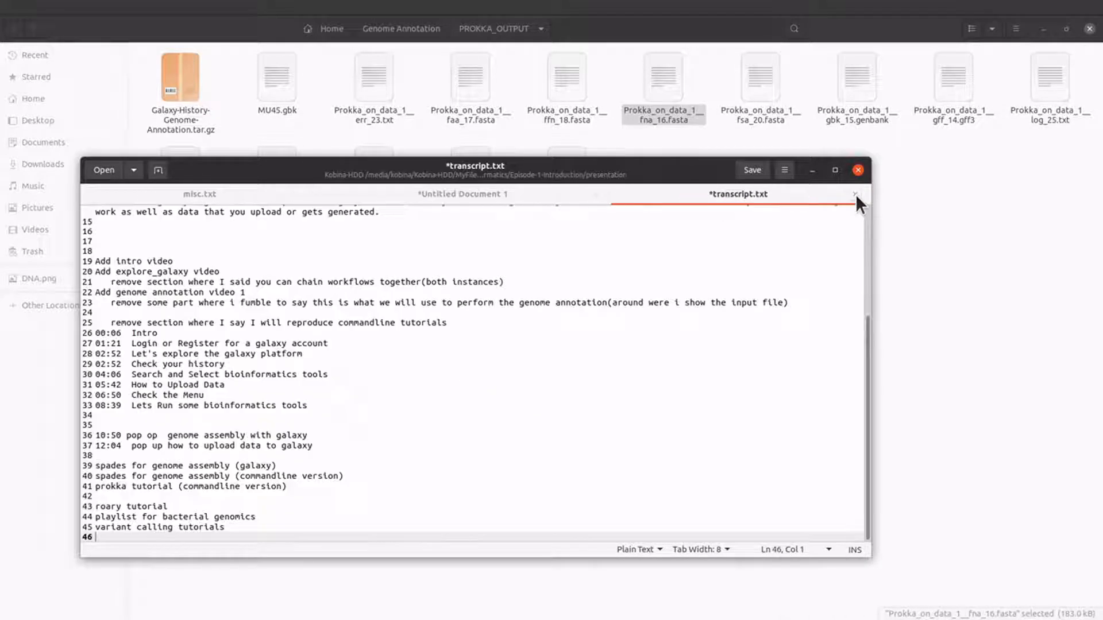
{"action": "left_click", "coordinate": [946, 229]}
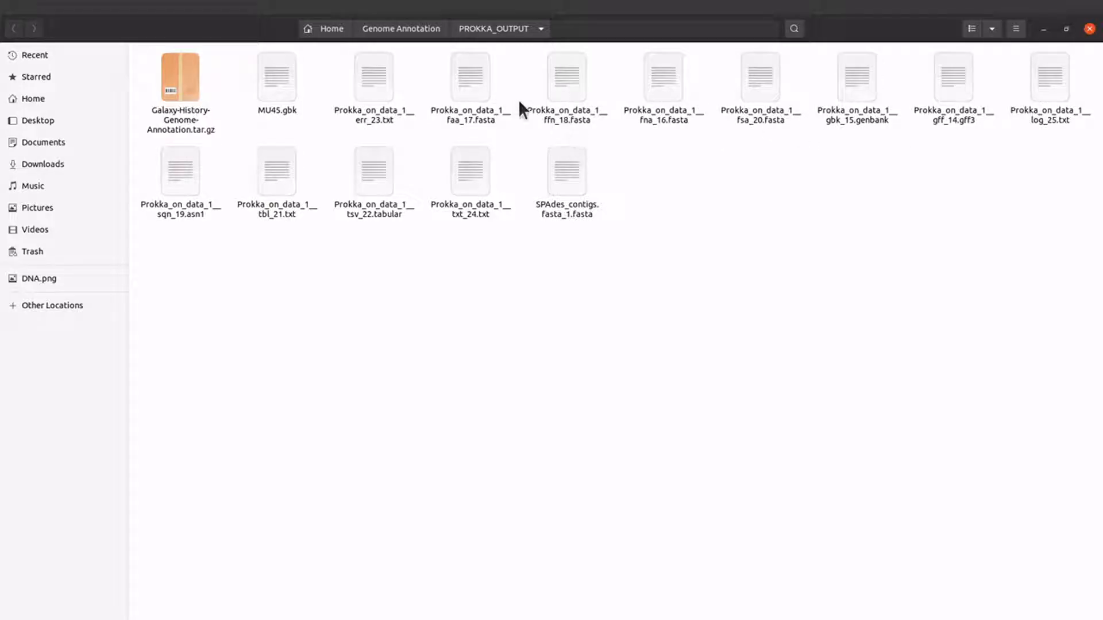
Open Prokka_on_data_1__ffn_18.fasta, look through its annotated gene sequences to the end of the file, and minimize the text editor
{"action": "double_click", "coordinate": [564, 88]}
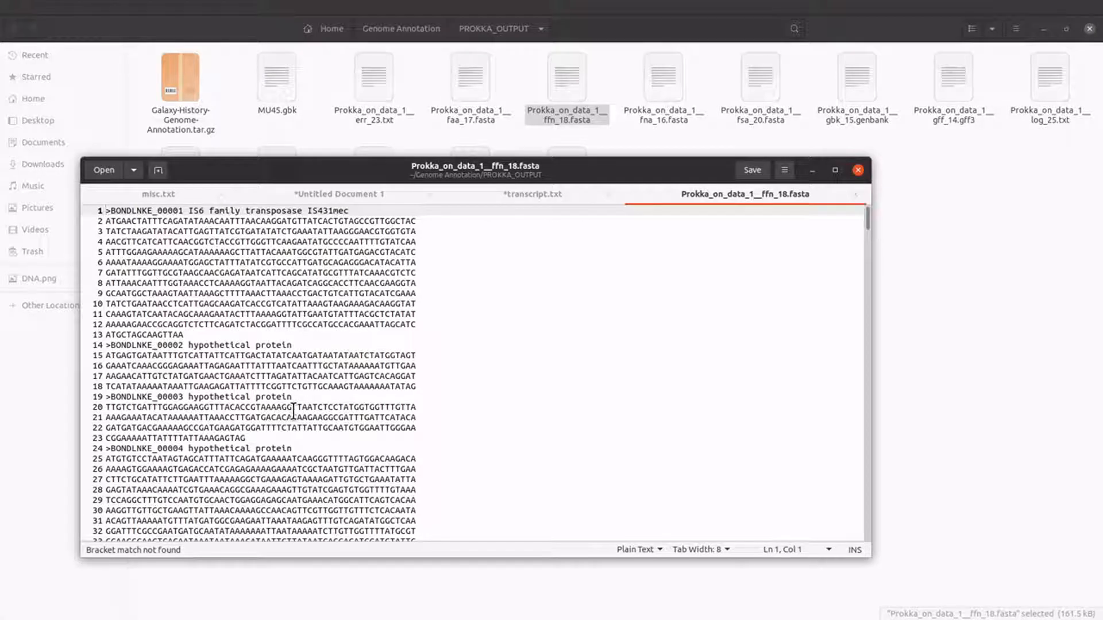
{"action": "scroll", "coordinate": [293, 408], "scroll_direction": "down", "scroll_amount": 20}
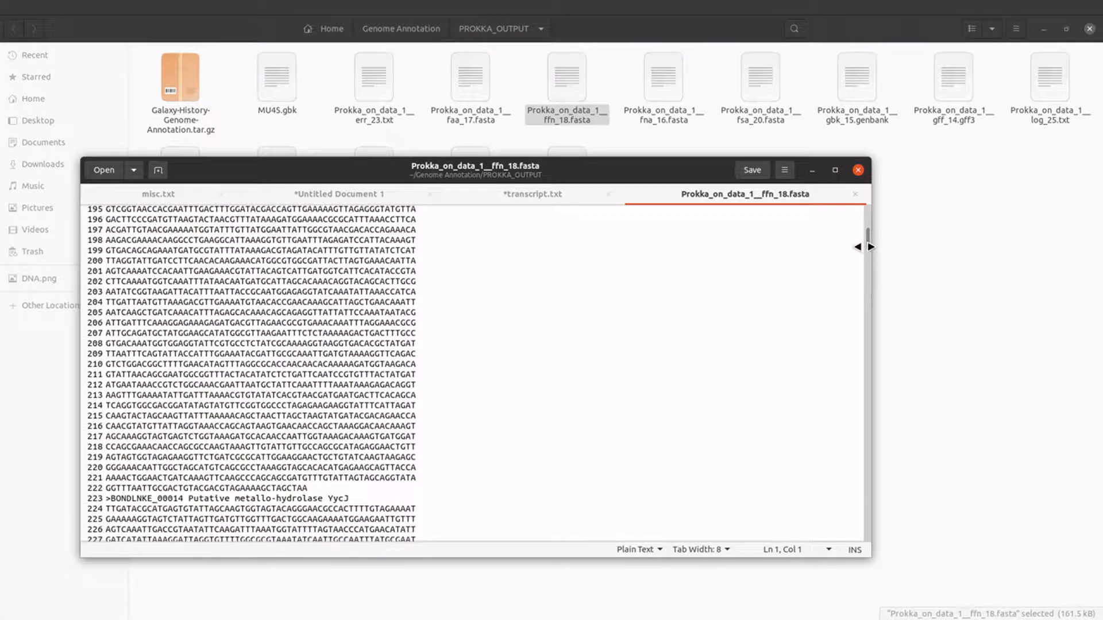
{"action": "left_click_drag", "start_coordinate": [866, 237], "coordinate": [864, 284]}
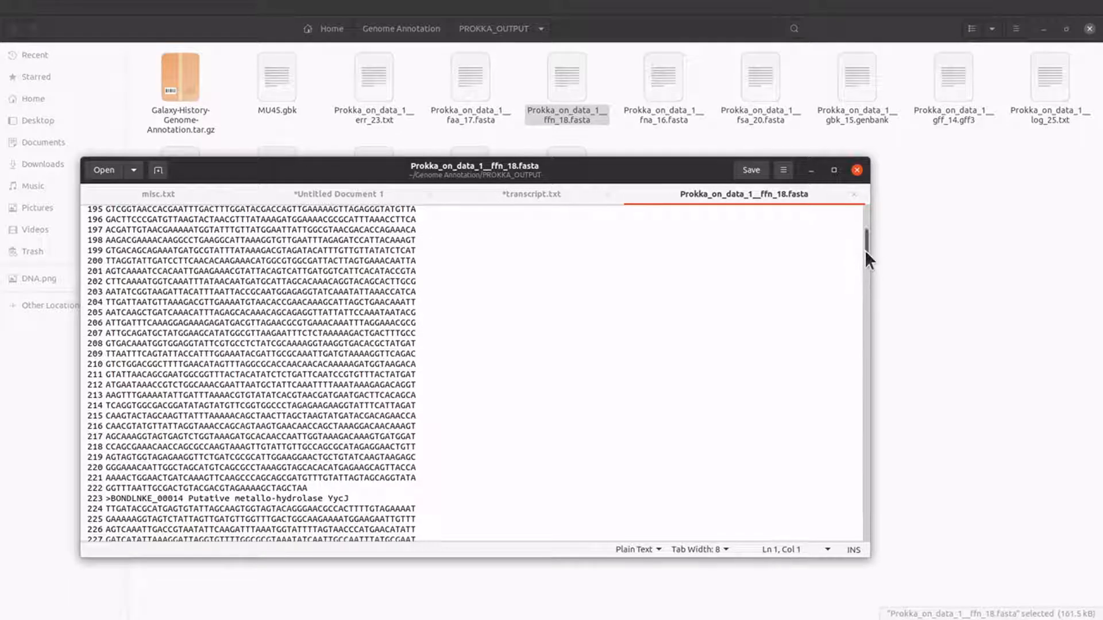
{"action": "left_click_drag", "start_coordinate": [866, 236], "coordinate": [854, 528]}
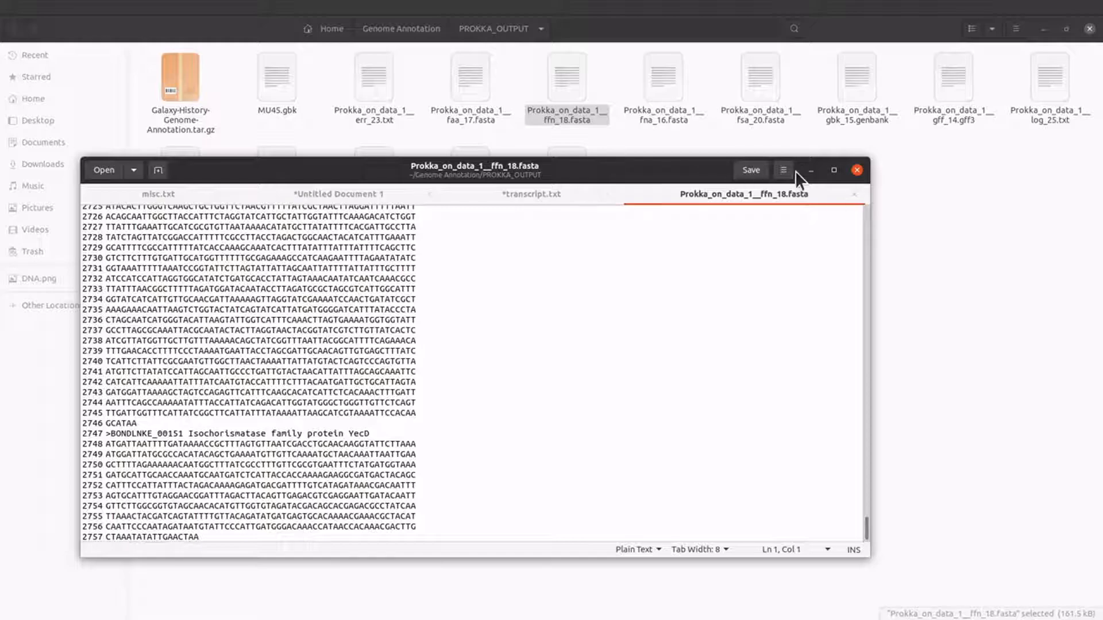
{"action": "left_click", "coordinate": [811, 170]}
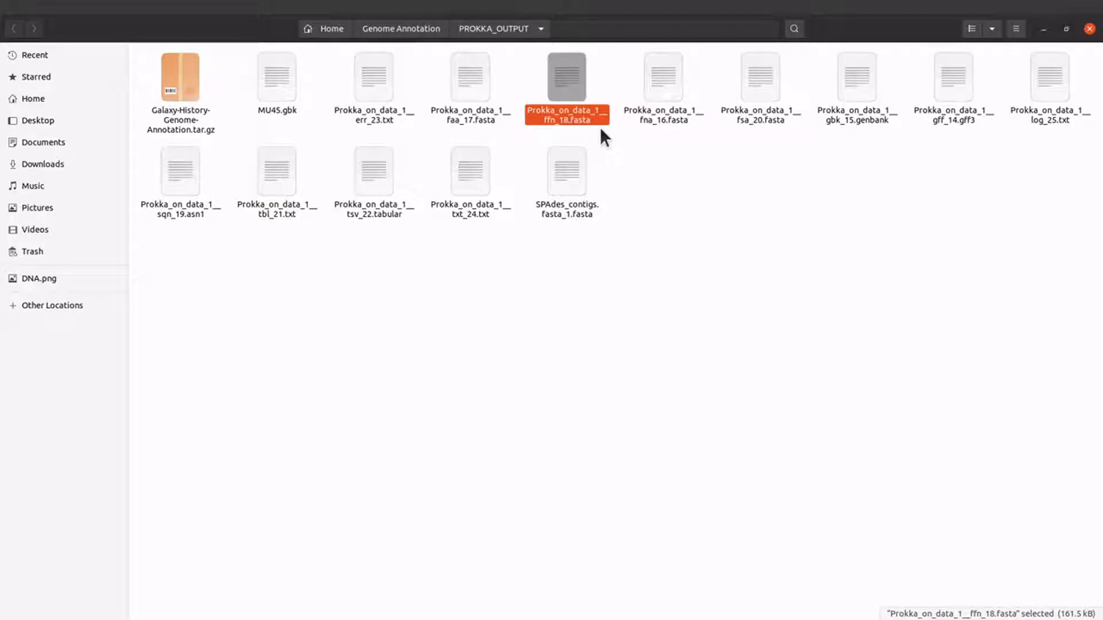
Compare MU45.gbk with Prokka_on_data_1__gbk_15.genbank in PROKKA_OUTPUT, and highlight the output files as a group before clearing the selection
{"action": "left_click", "coordinate": [620, 282]}
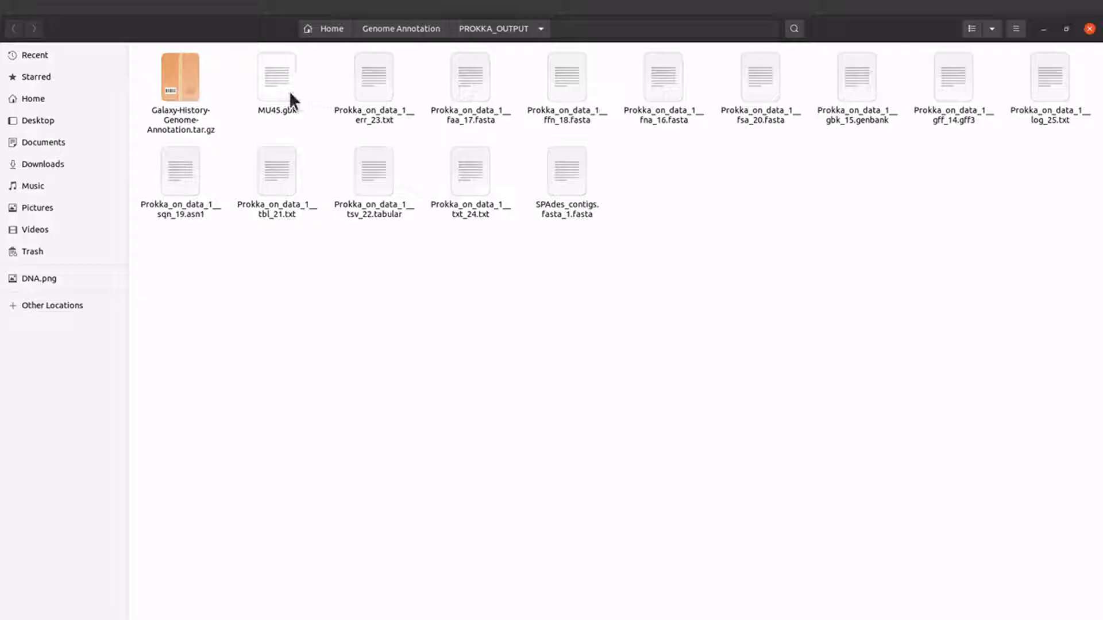
{"action": "left_click", "coordinate": [274, 83]}
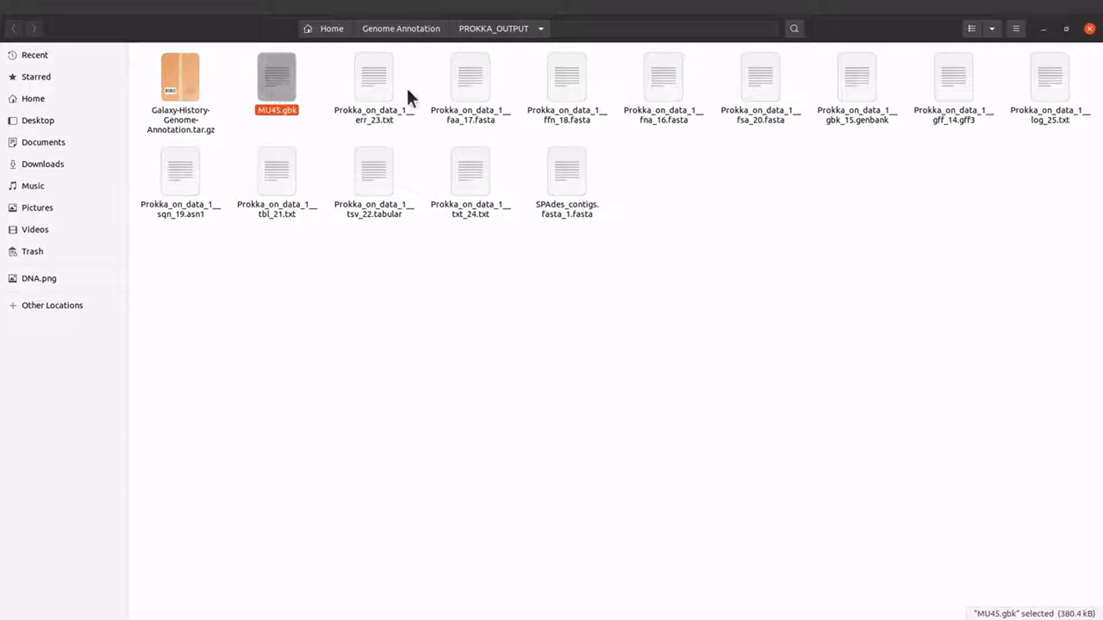
{"action": "left_click", "coordinate": [861, 102]}
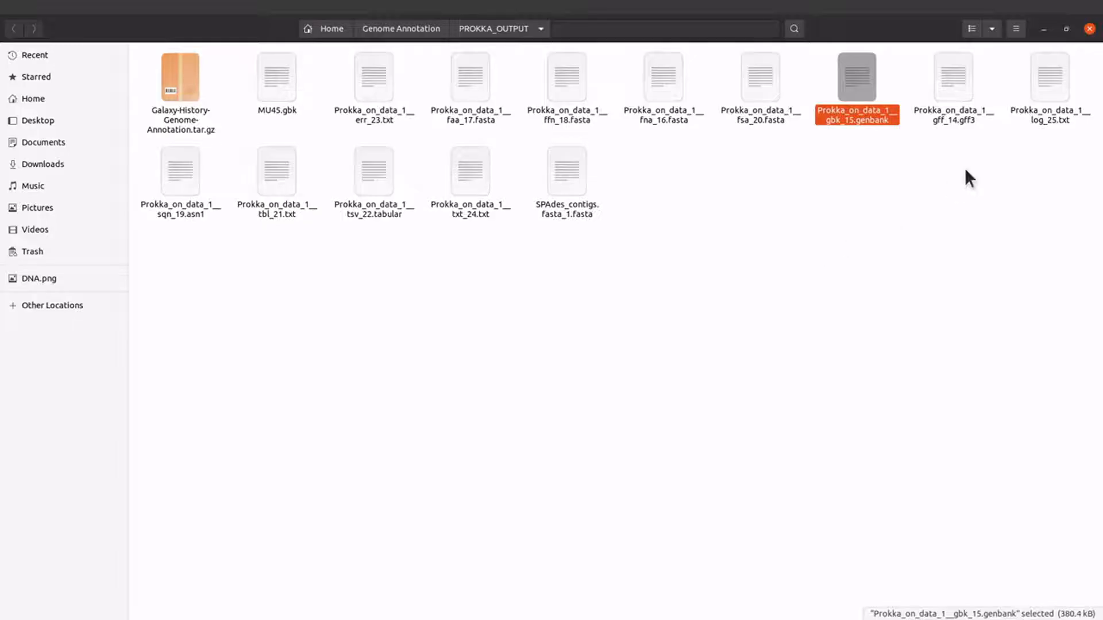
{"action": "left_click_drag", "start_coordinate": [1088, 77], "coordinate": [277, 191]}
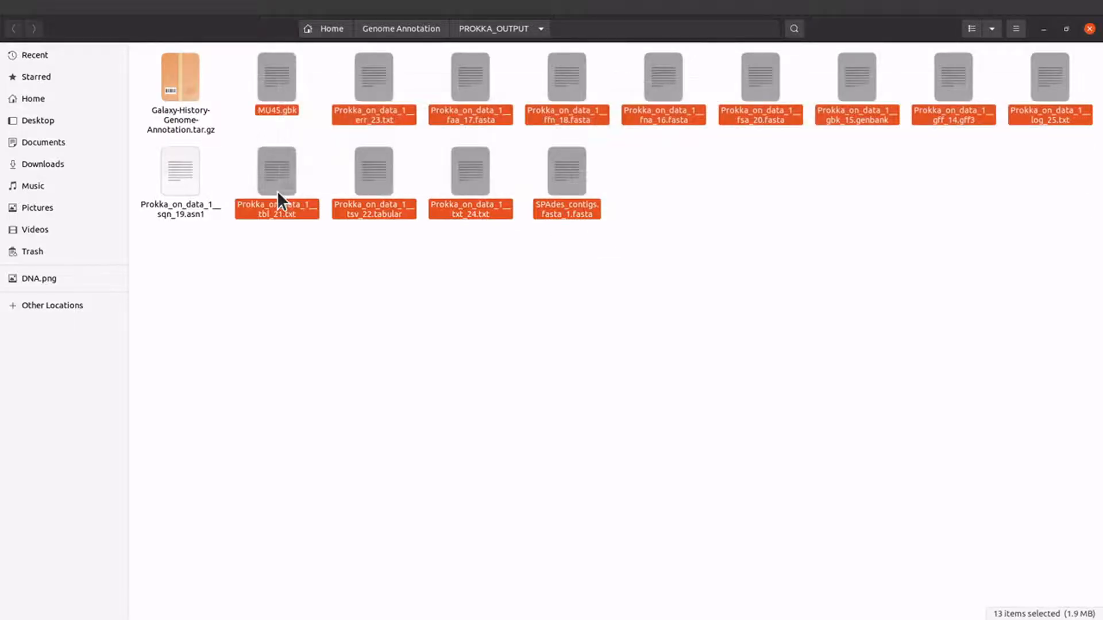
{"action": "left_click", "coordinate": [305, 295]}
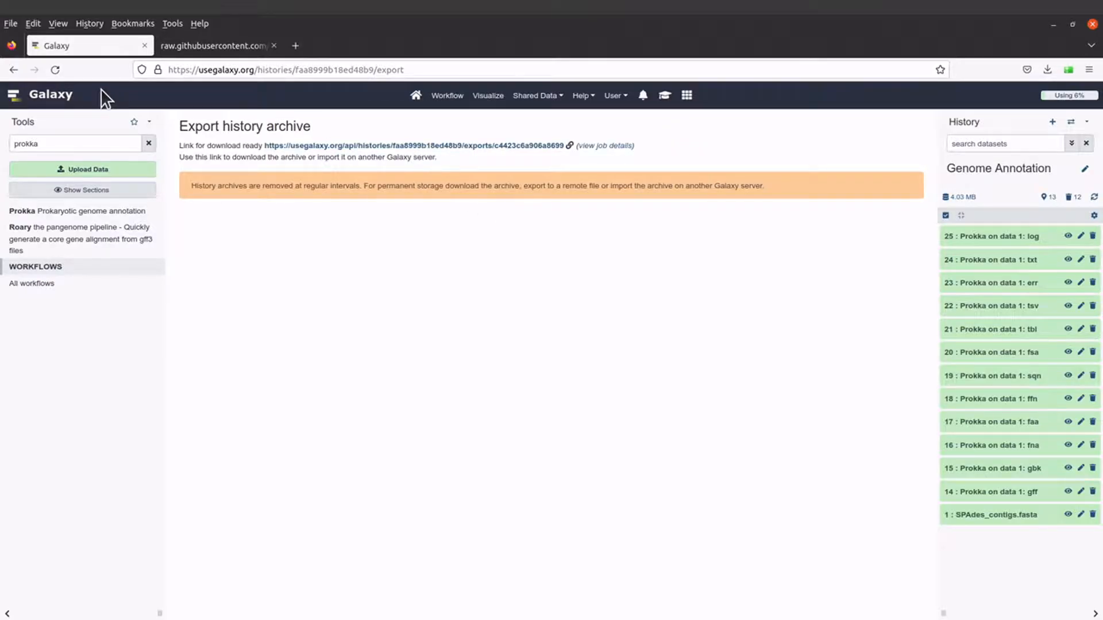
Switch to Galaxy in the browser, return to its home page, and start extracting a workflow from the Genome Annotation history
{"action": "left_click", "coordinate": [52, 96]}
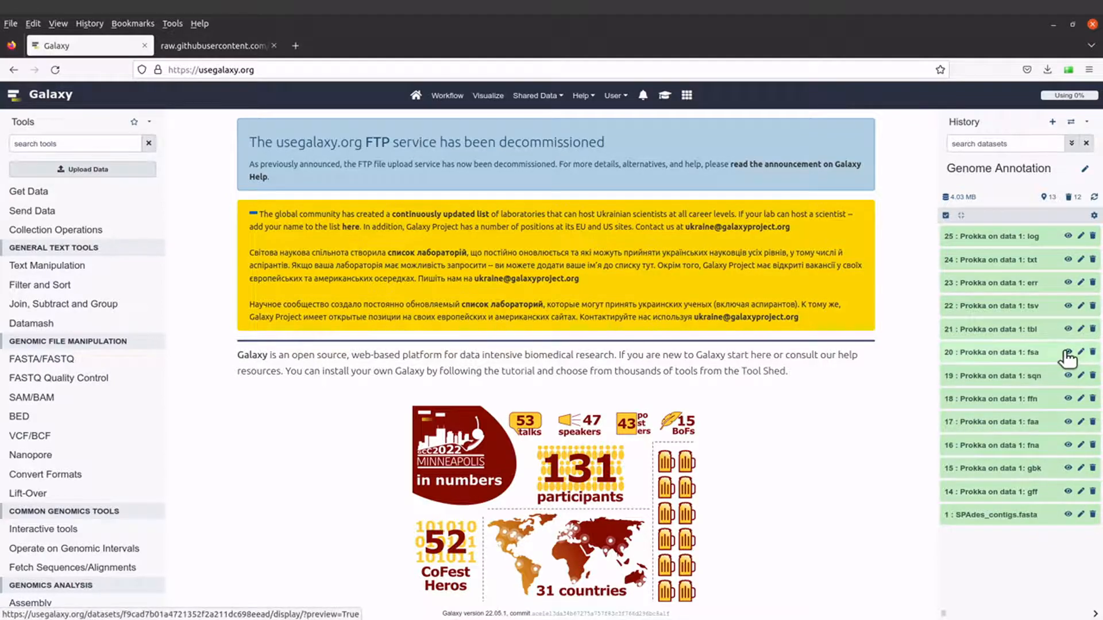
{"action": "left_click", "coordinate": [1086, 122]}
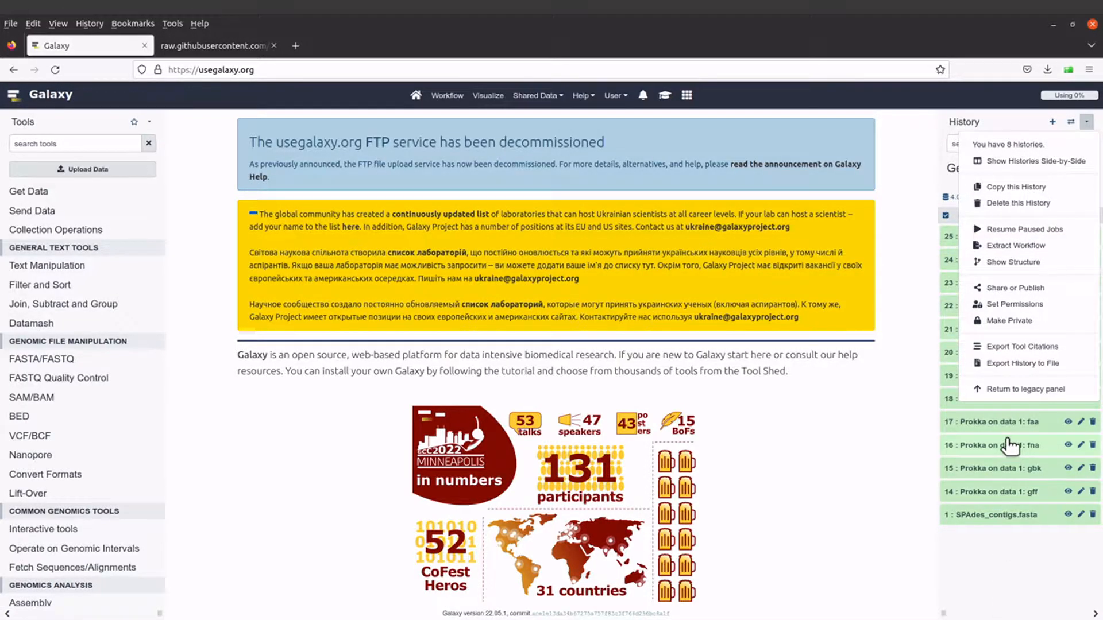
{"action": "left_click", "coordinate": [1022, 247]}
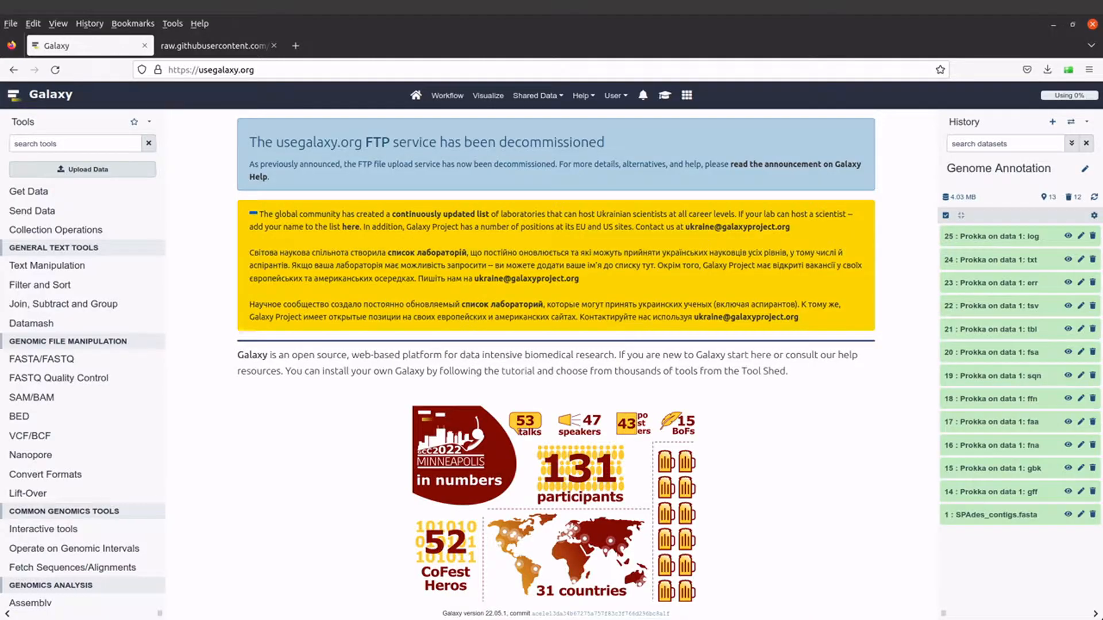